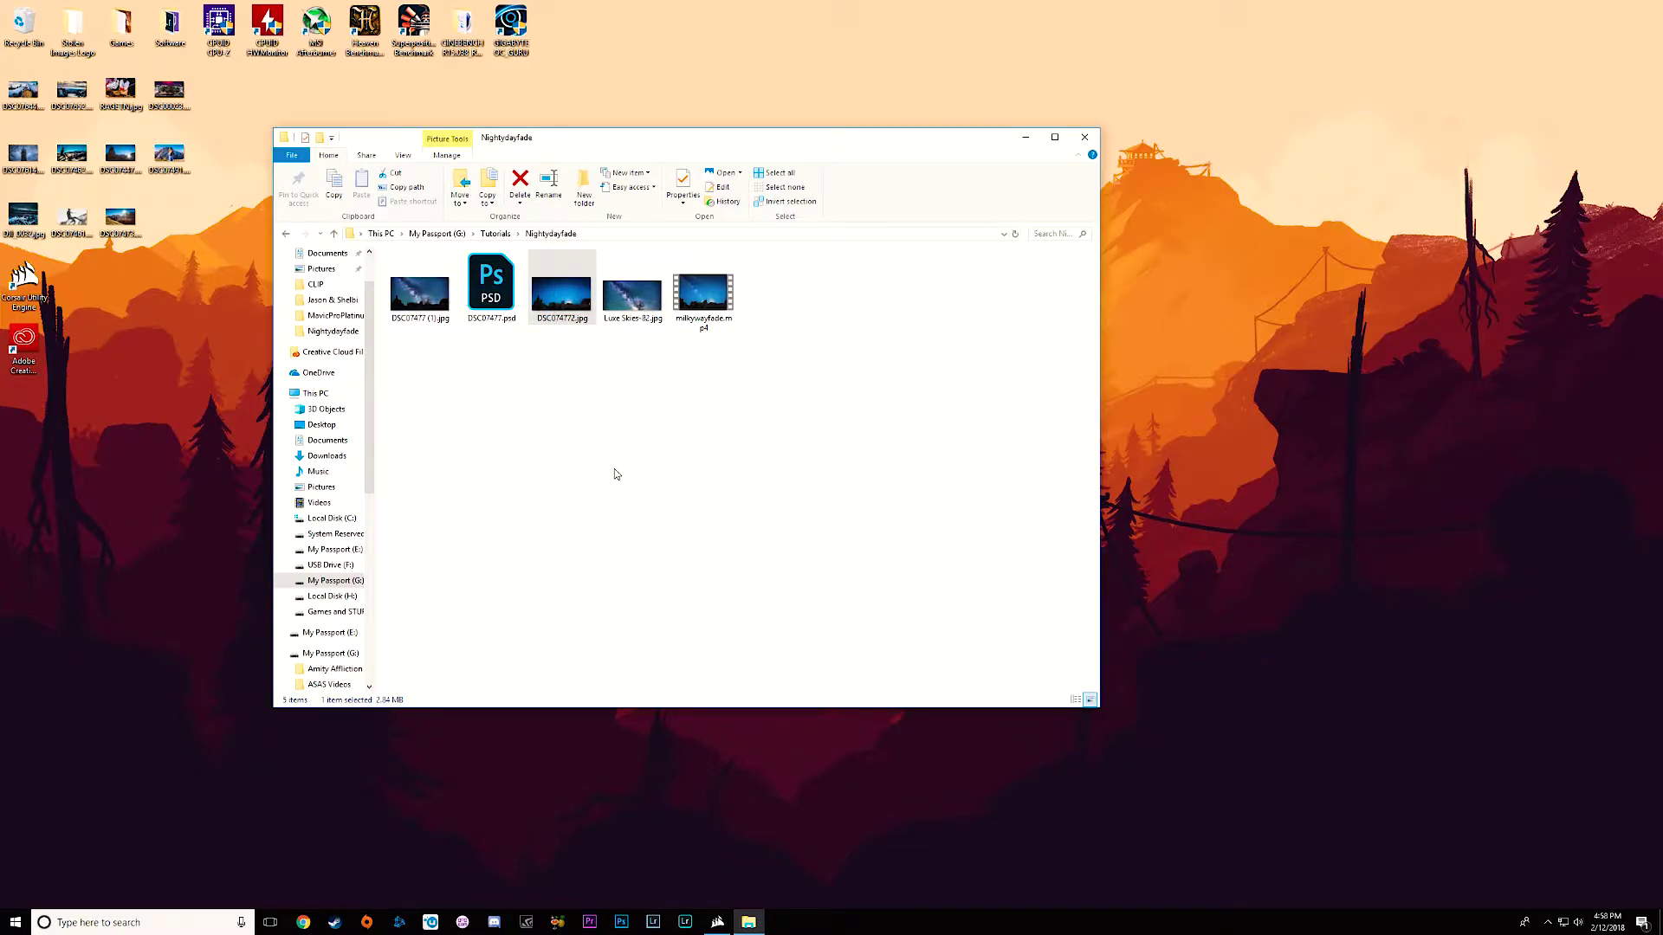
Preview the twilight desert photo DSC074772.jpg full size in the Photos viewer, closing it when done
left_click(560, 379)
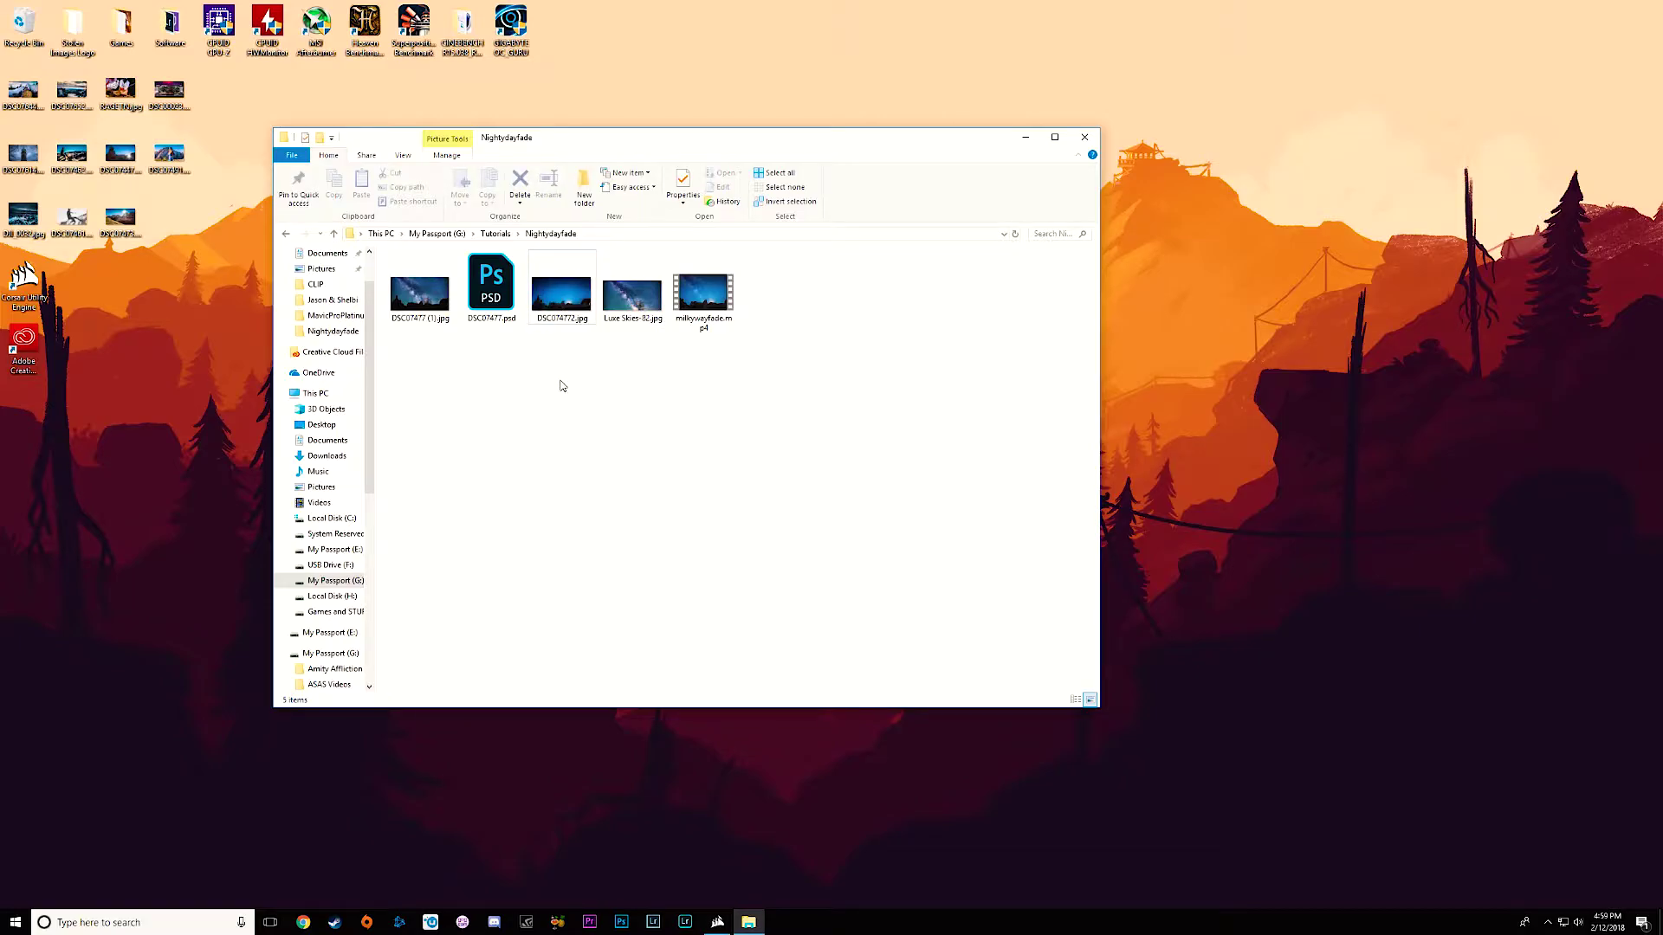
left_click(571, 307)
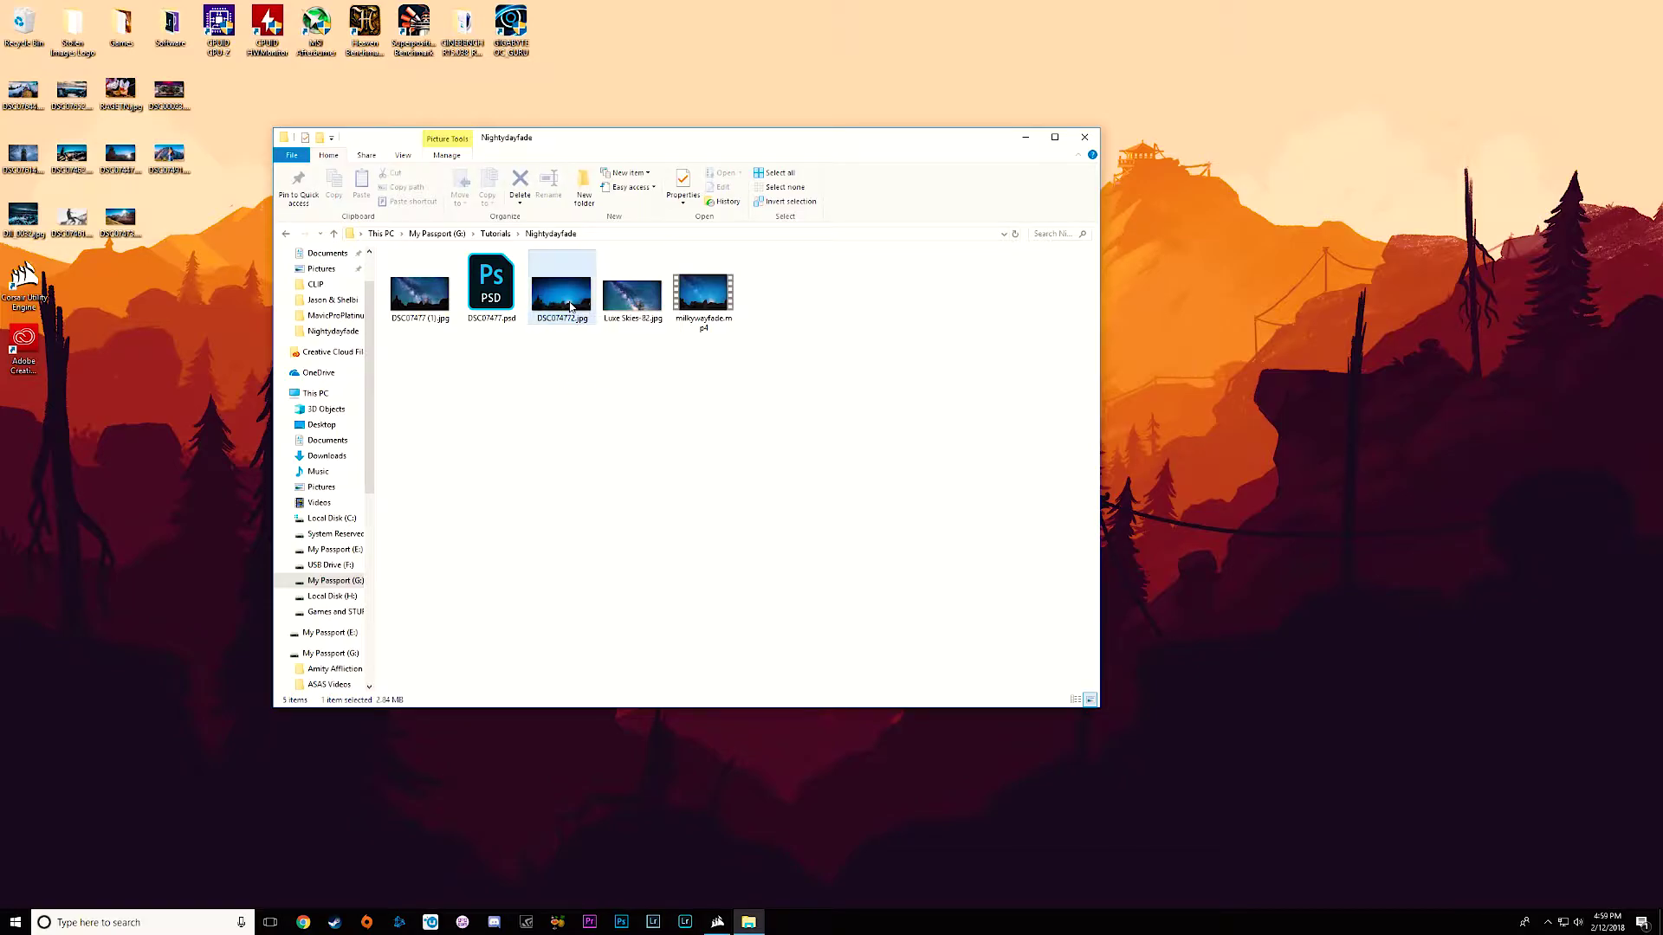
double_click(571, 306)
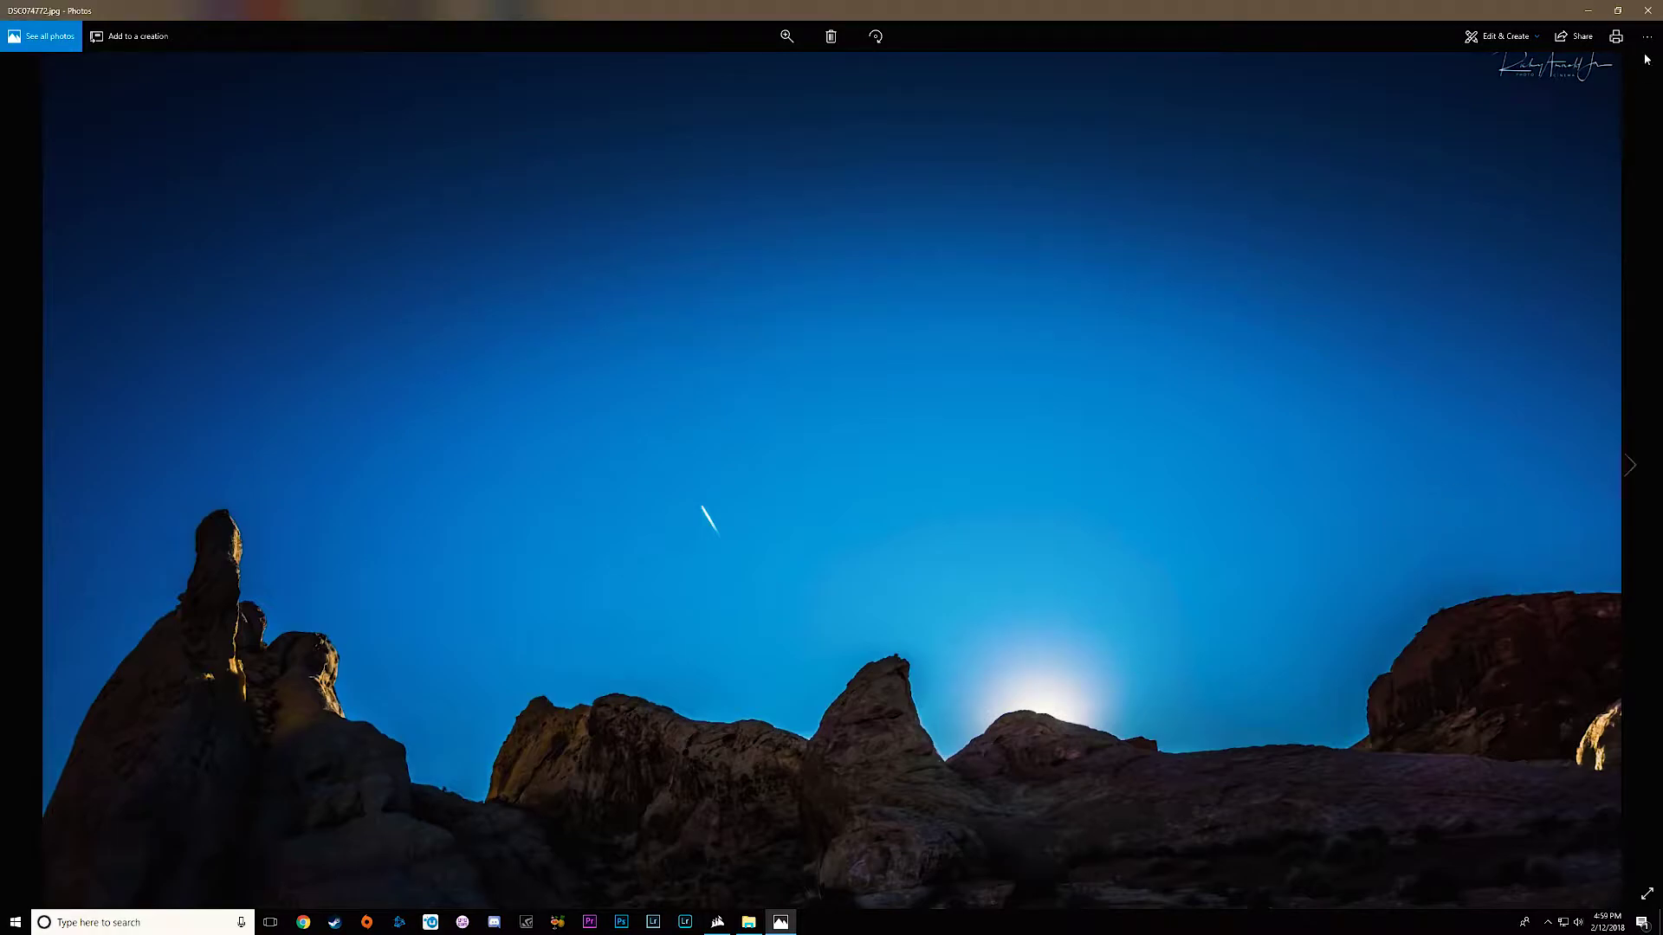
double_click(1515, 13)
left_click(1532, 33)
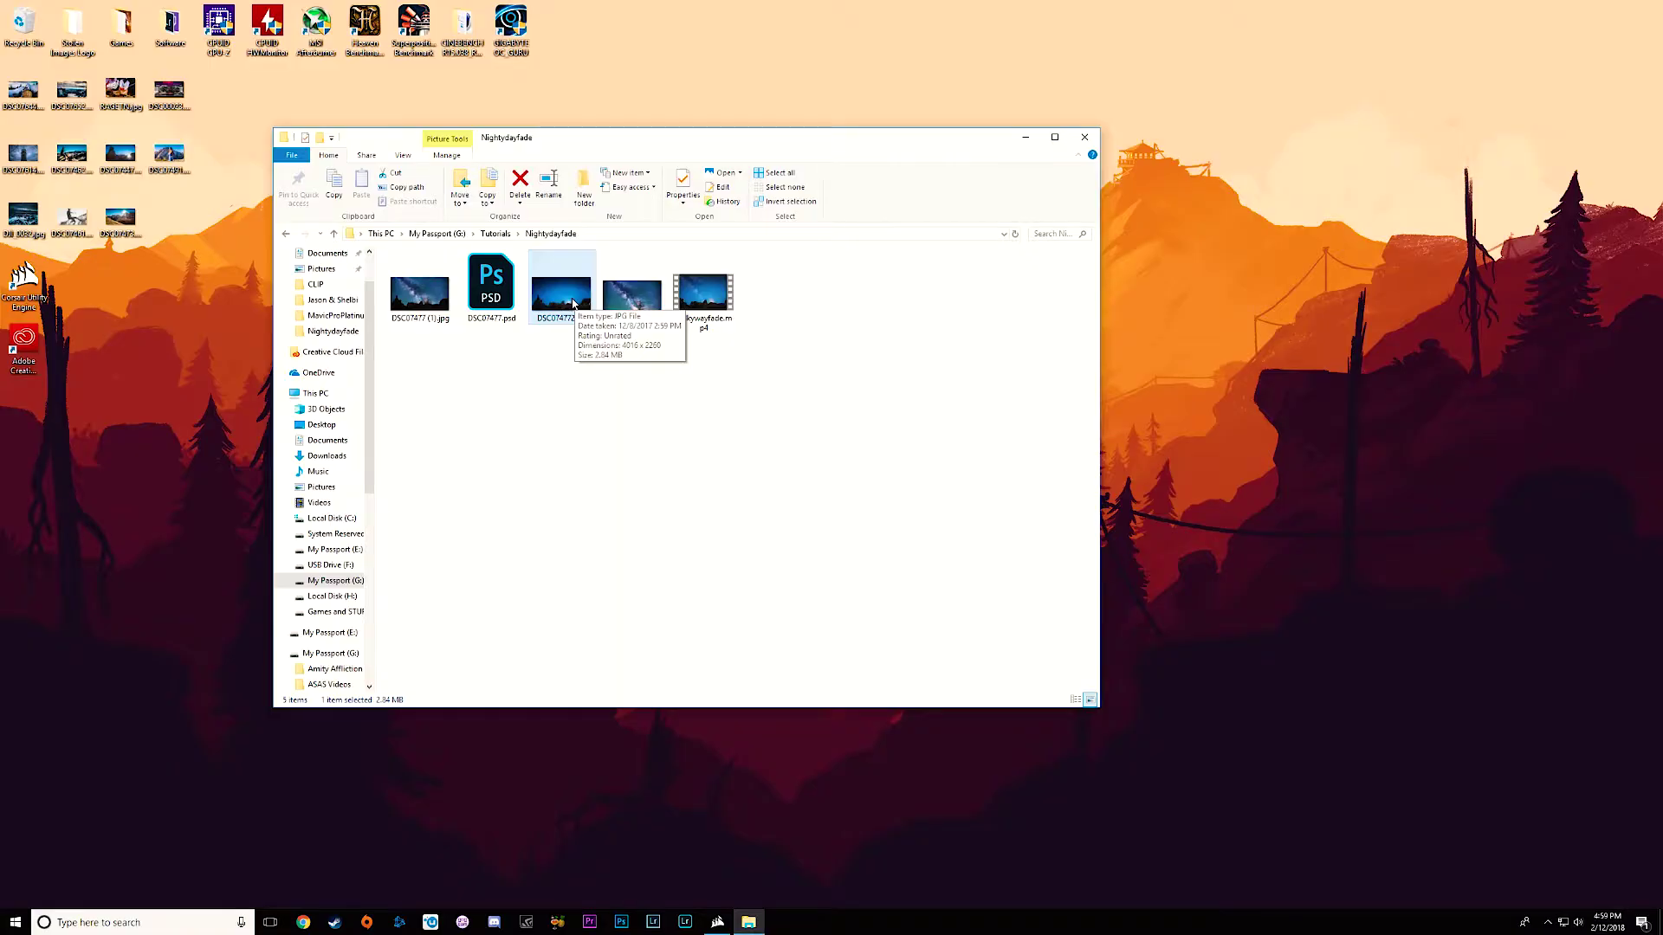
Open DSC074772.jpg in Adobe Photoshop CC 2018 and fit the image to the screen
right_click(572, 304)
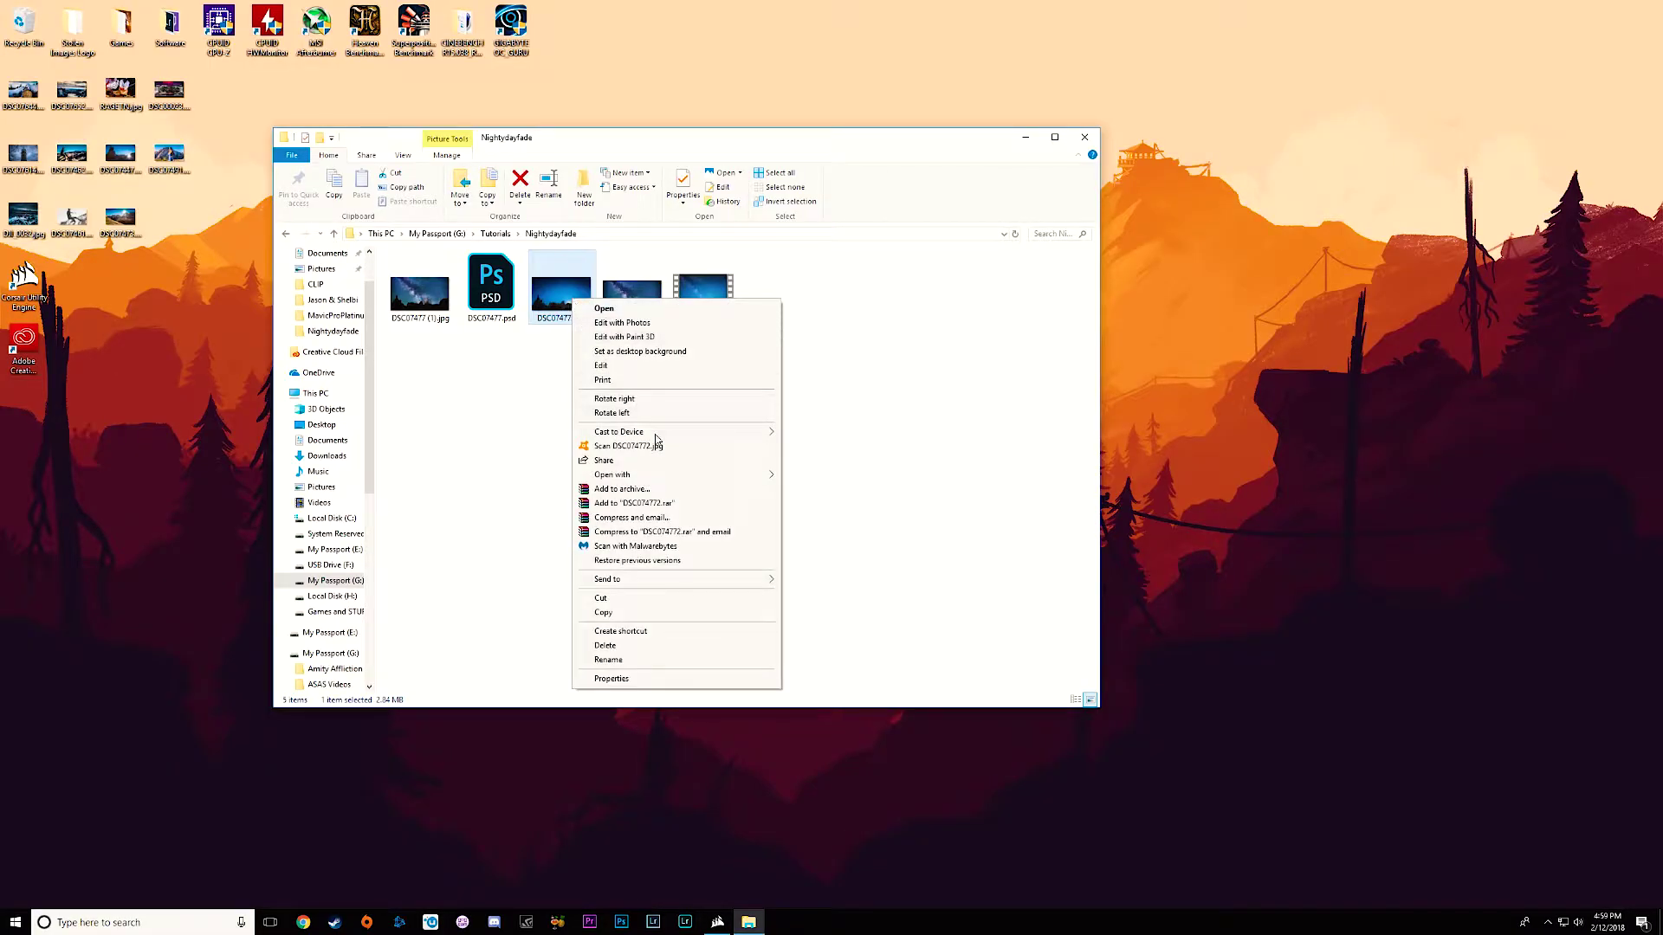
mouse_move(667, 474)
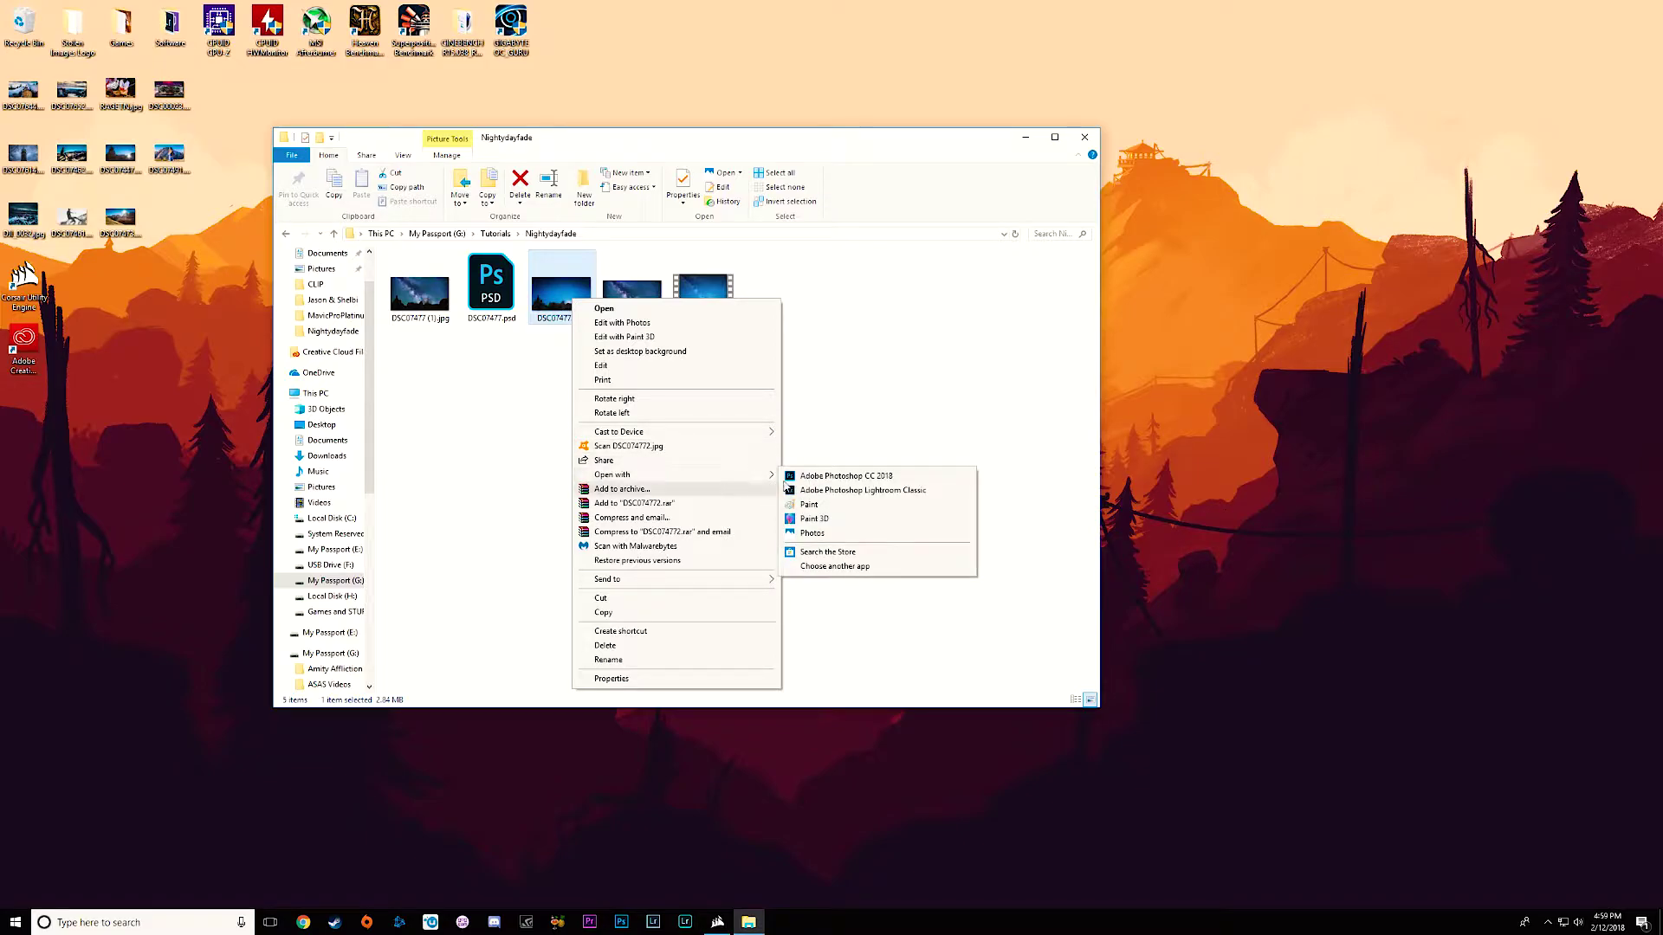
left_click(862, 479)
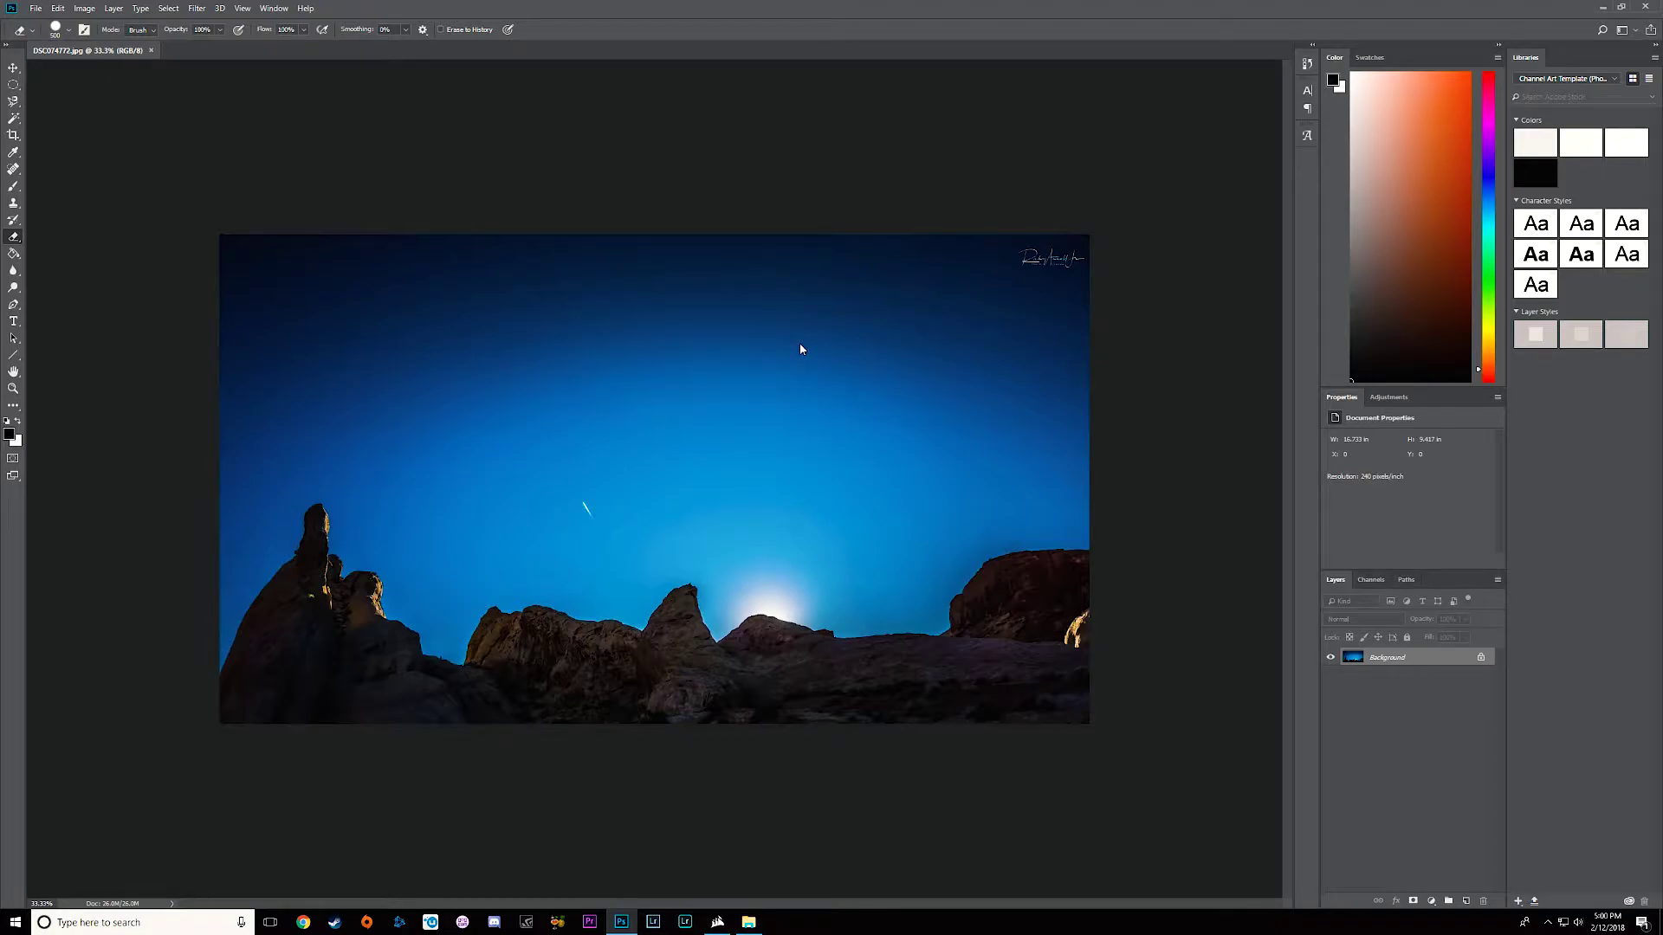
key("ctrl+0")
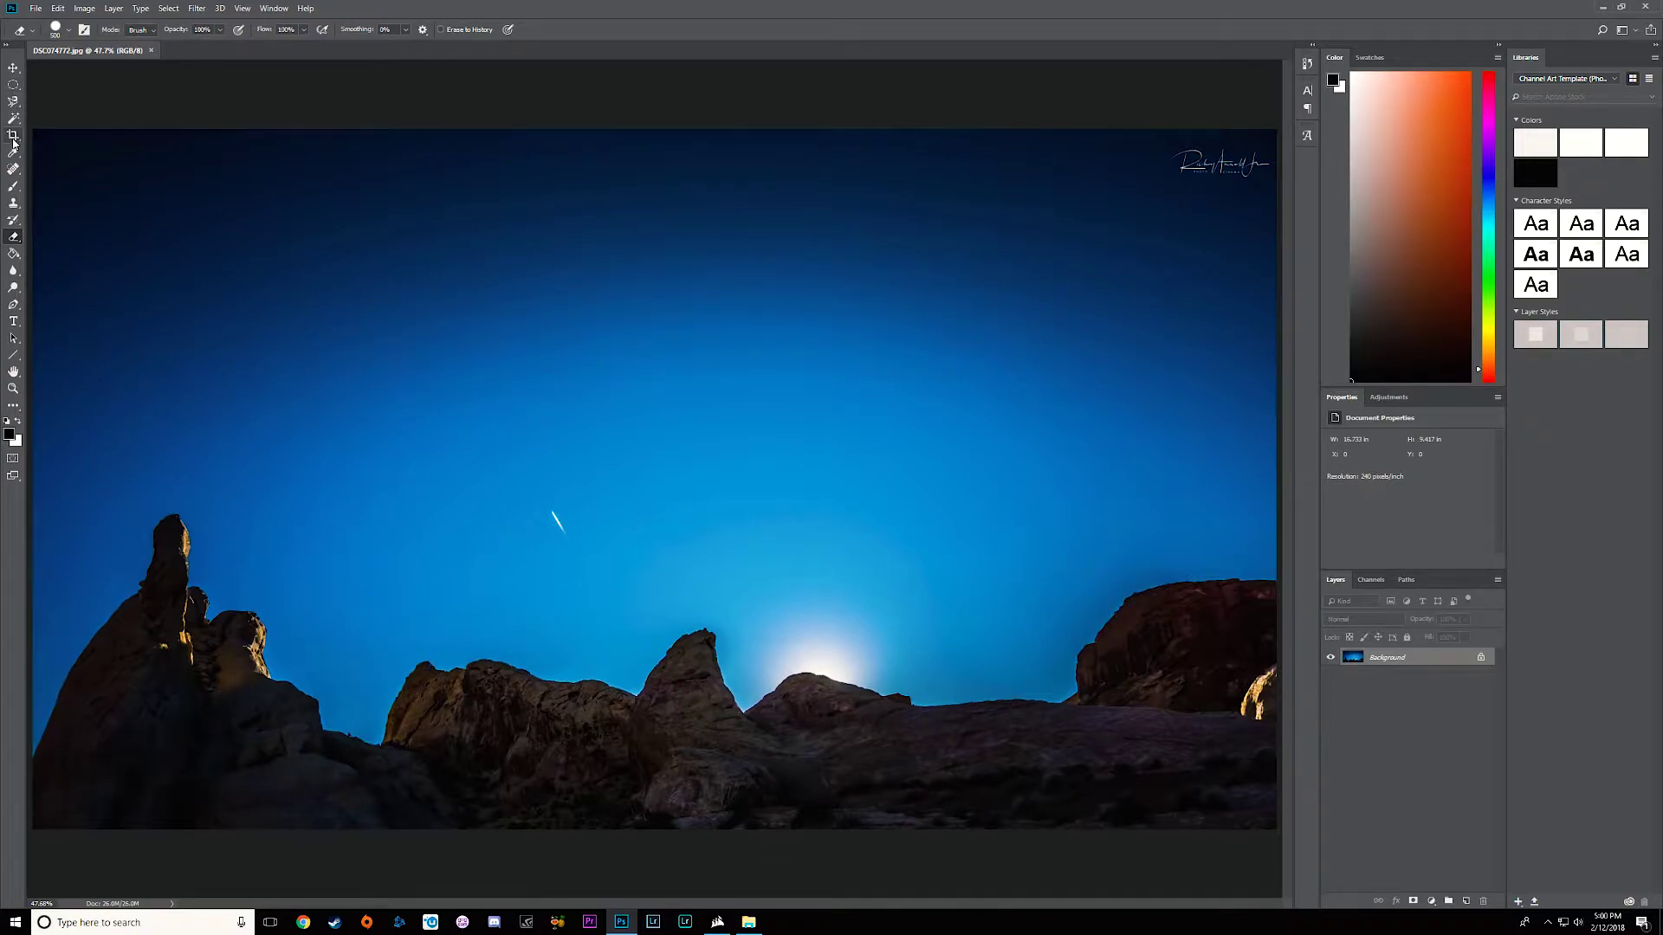
Select the whole rocky foreground across the bottom of the photo with the Quick Selection tool
left_click_drag(13, 118, 75, 121)
left_click(75, 121)
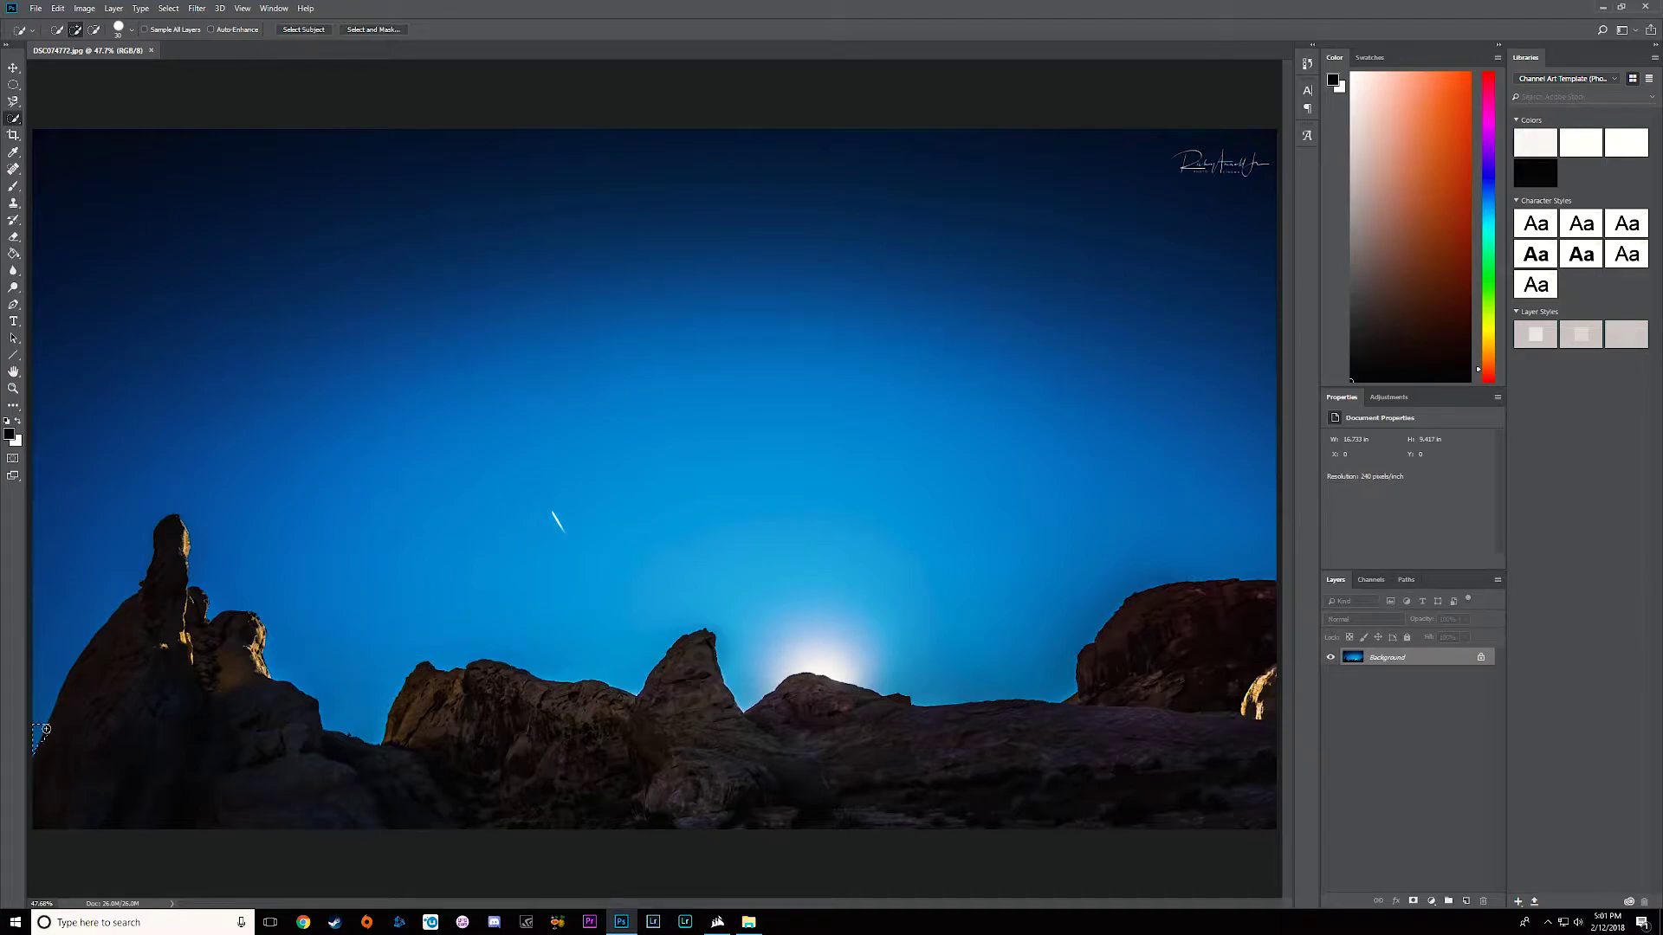
left_click_drag(66, 747, 120, 769)
right_click(118, 734)
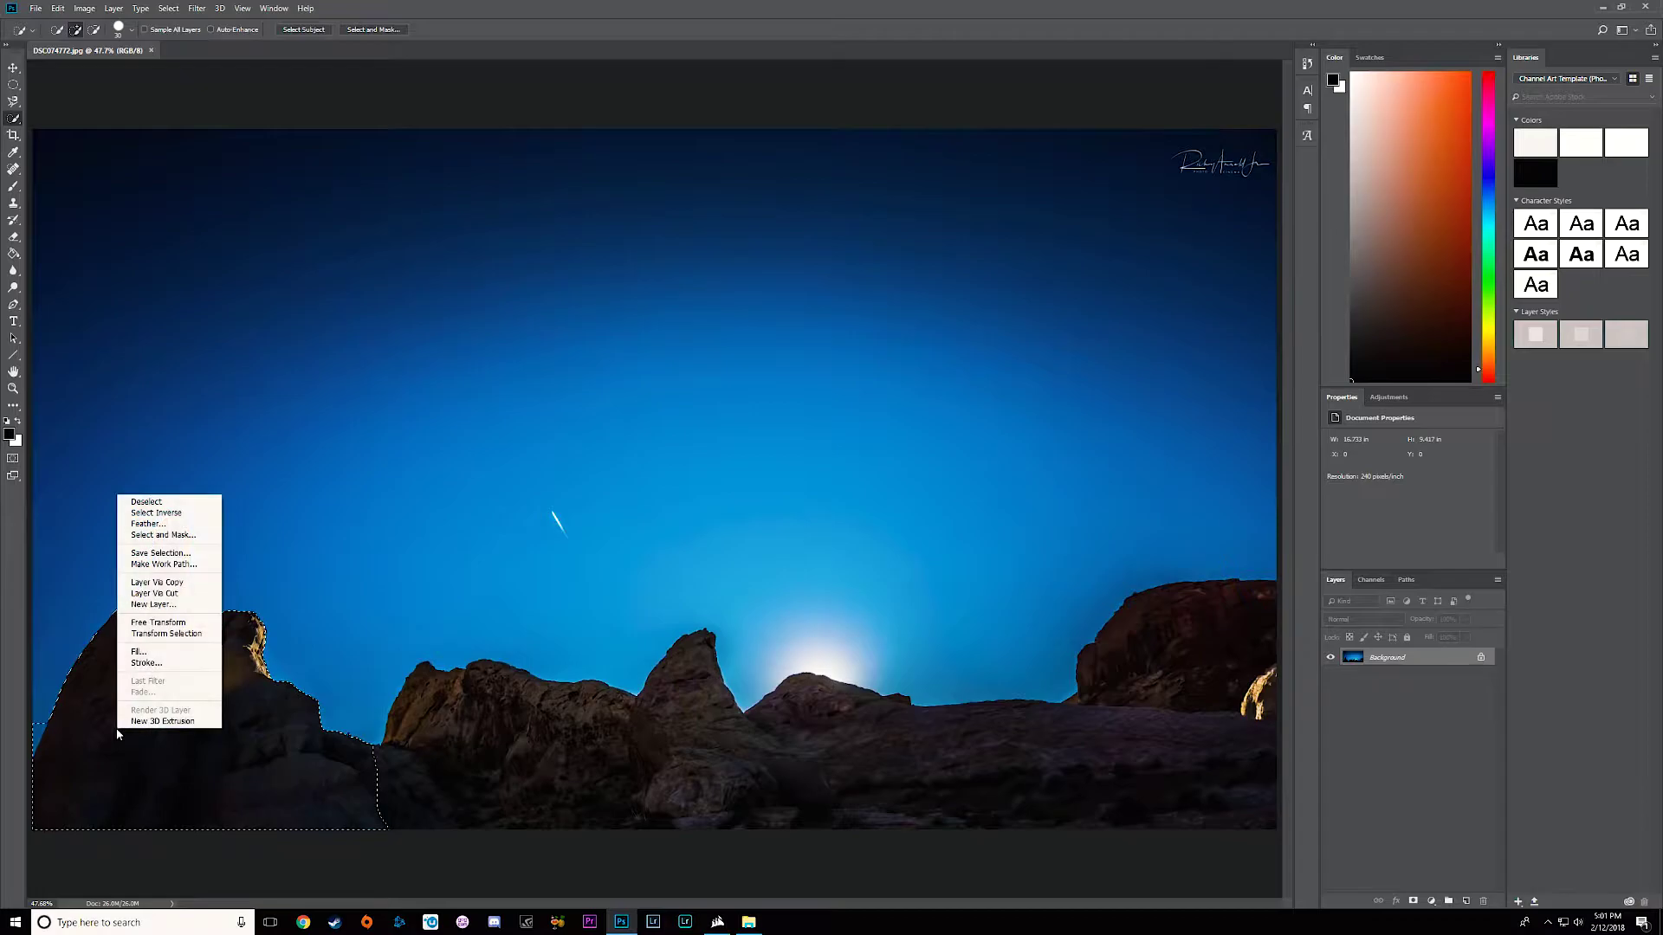
left_click(167, 513)
left_click_drag(51, 721, 216, 785)
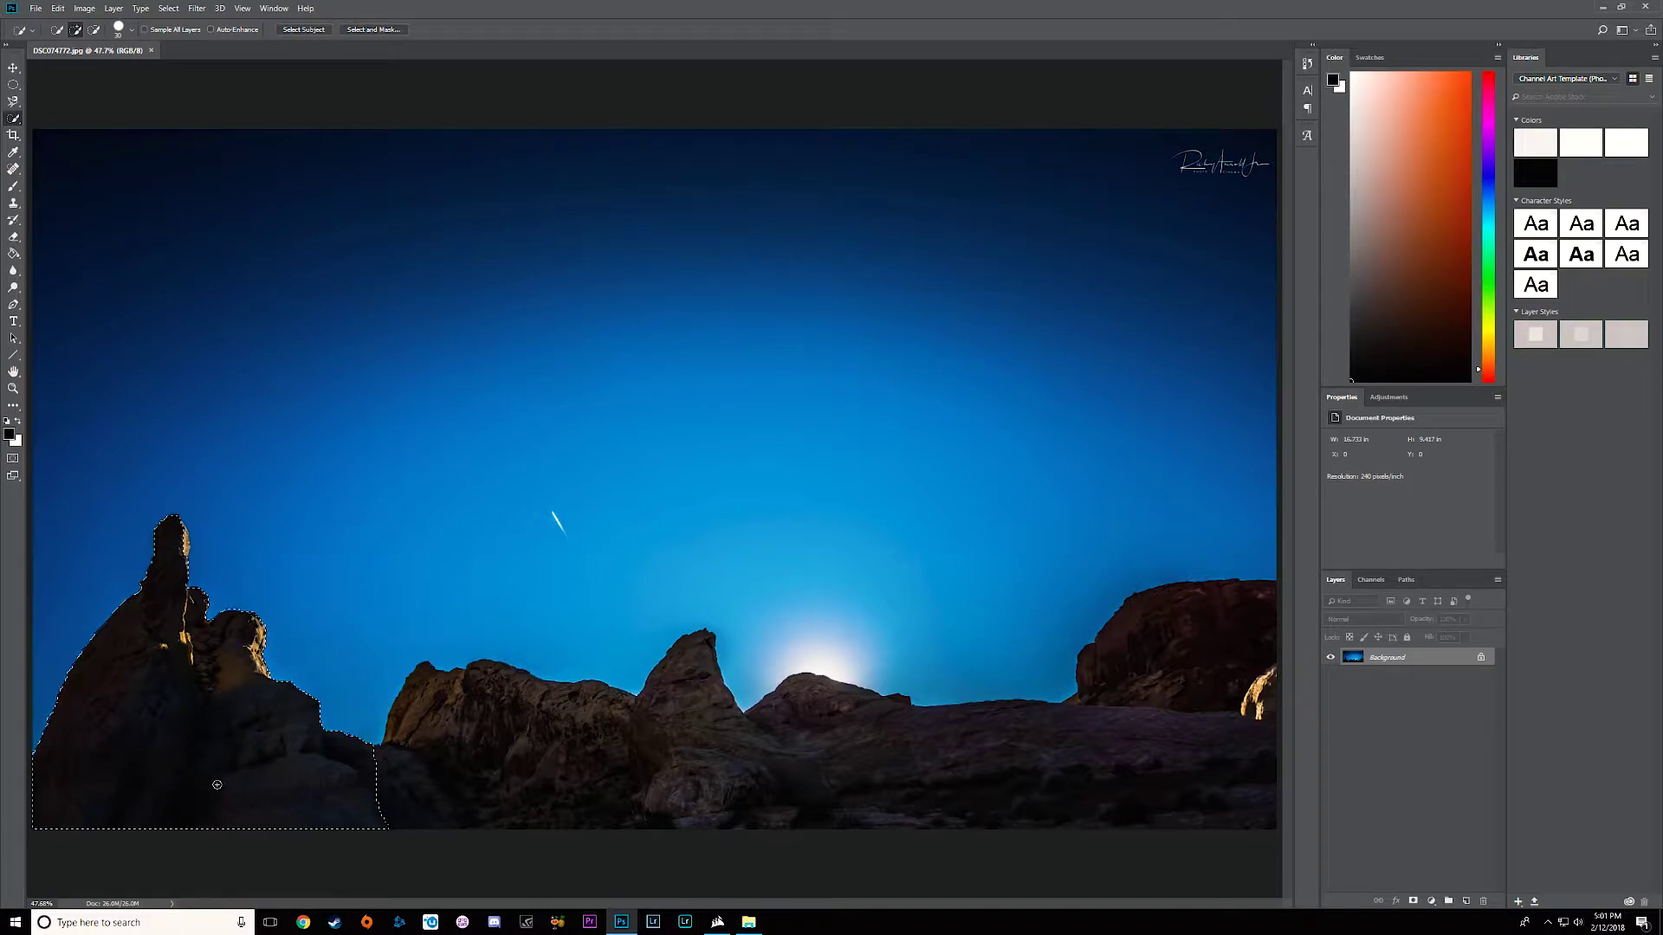
mouse_move(414, 782)
left_mouse_down()
mouse_move(517, 784)
mouse_move(559, 720)
mouse_move(669, 788)
mouse_move(827, 797)
left_mouse_up()
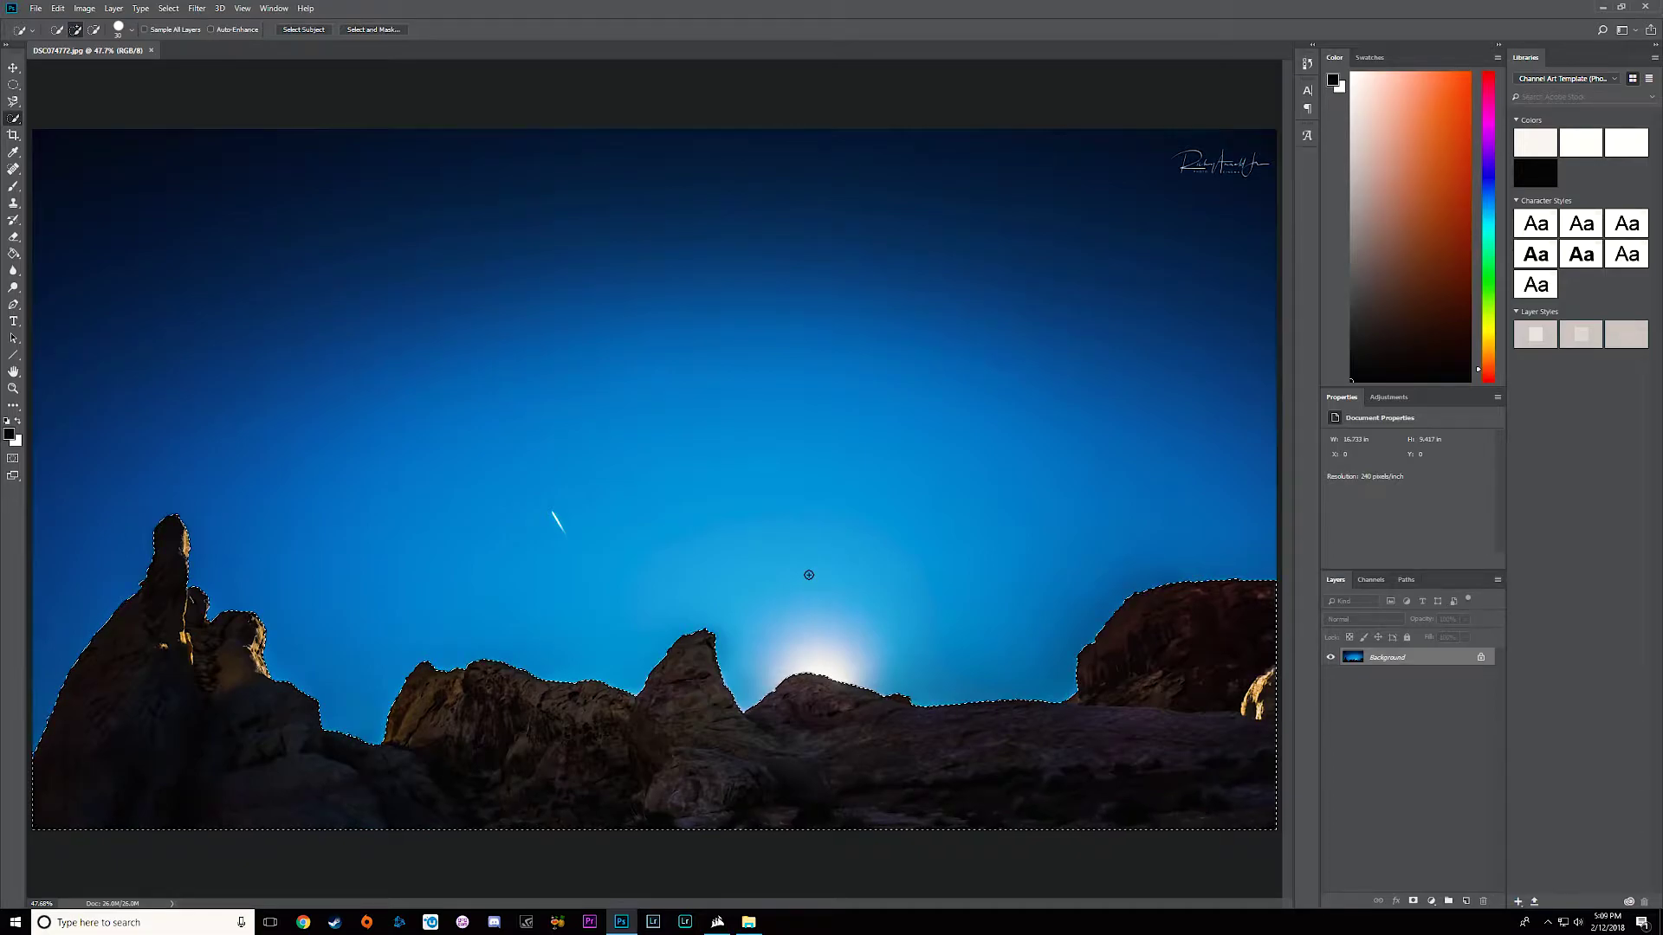
Invert the rock selection to target the sky and cut the sky onto its own layer with Layer Via Cut
right_click(682, 733)
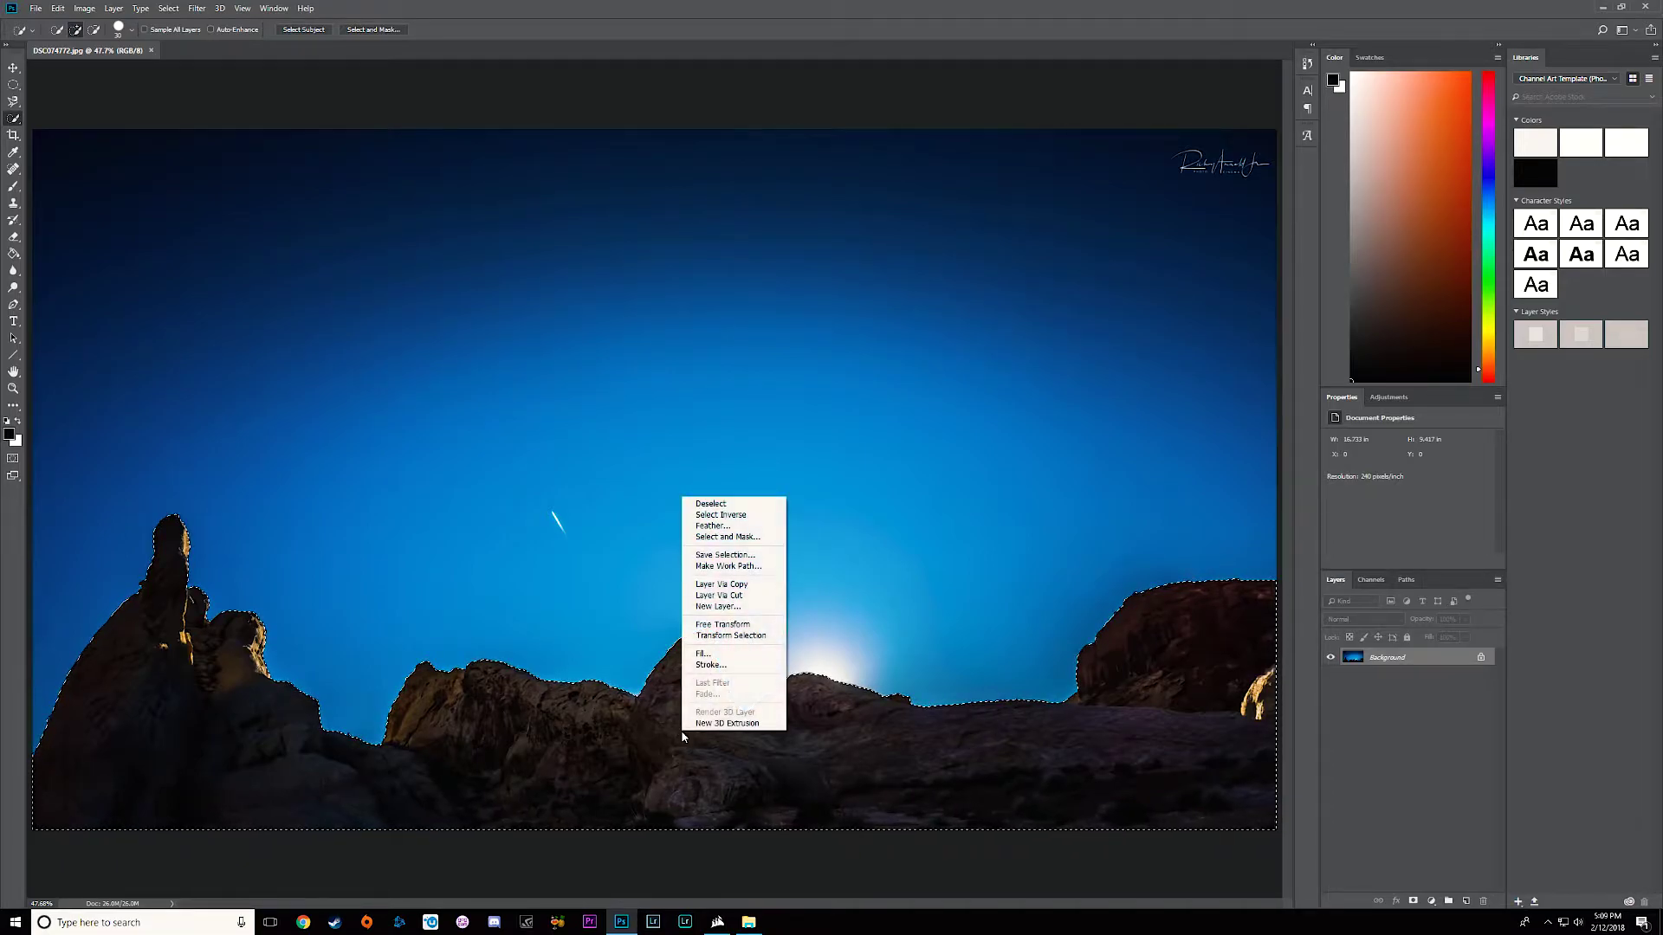
left_click(755, 516)
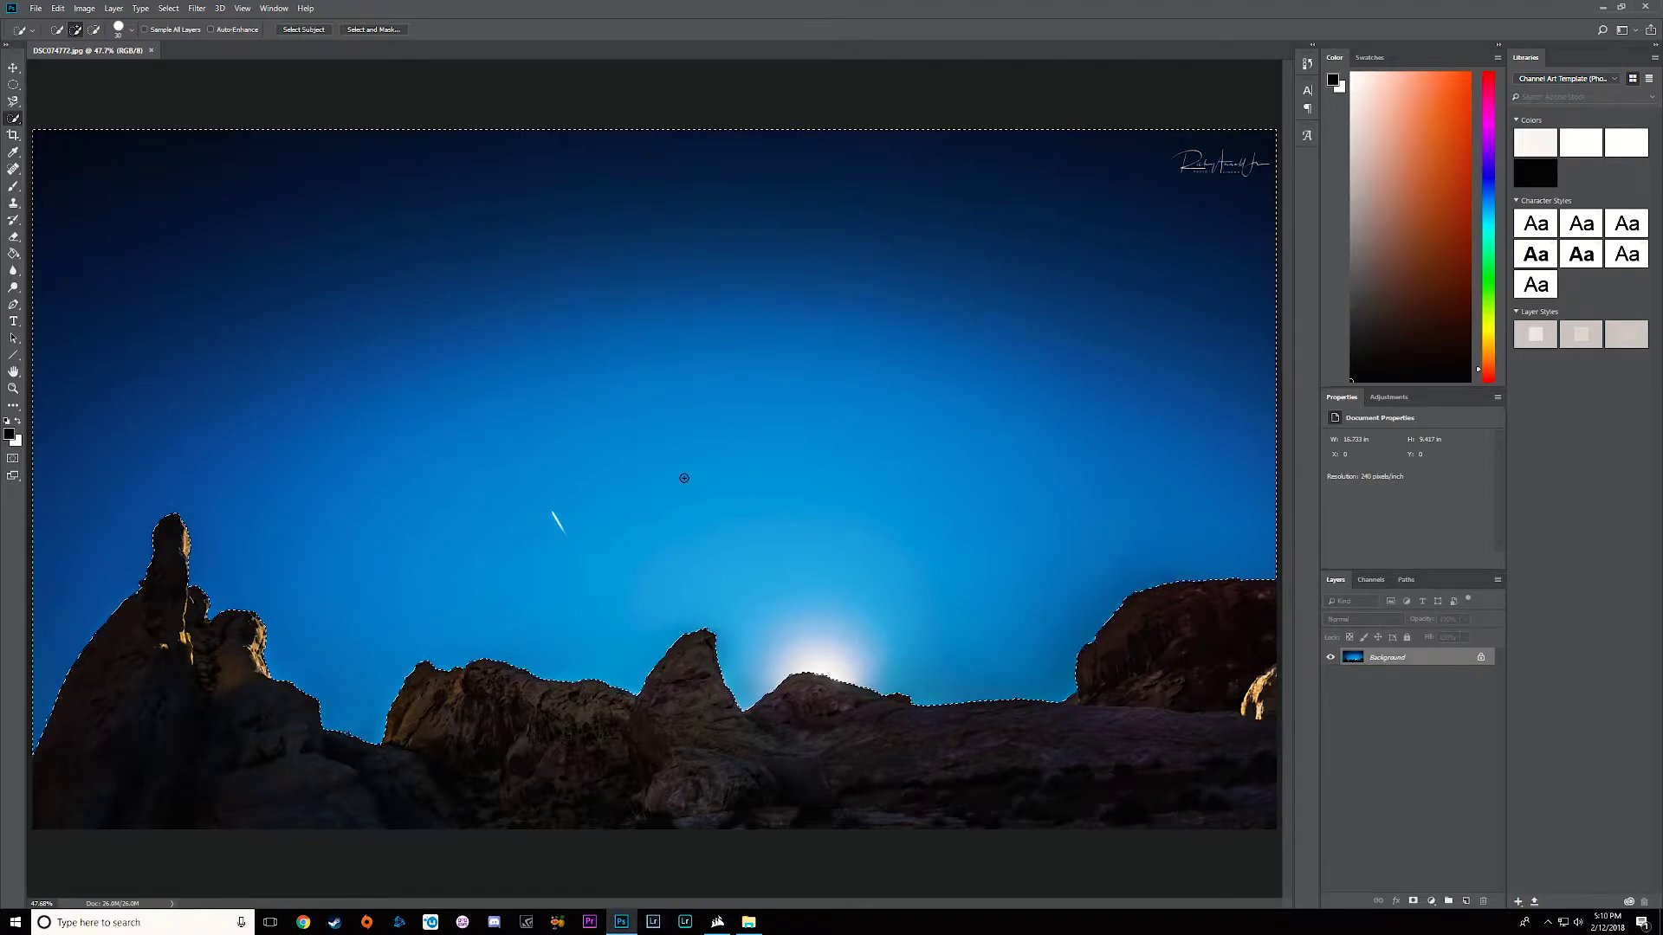
right_click(748, 448)
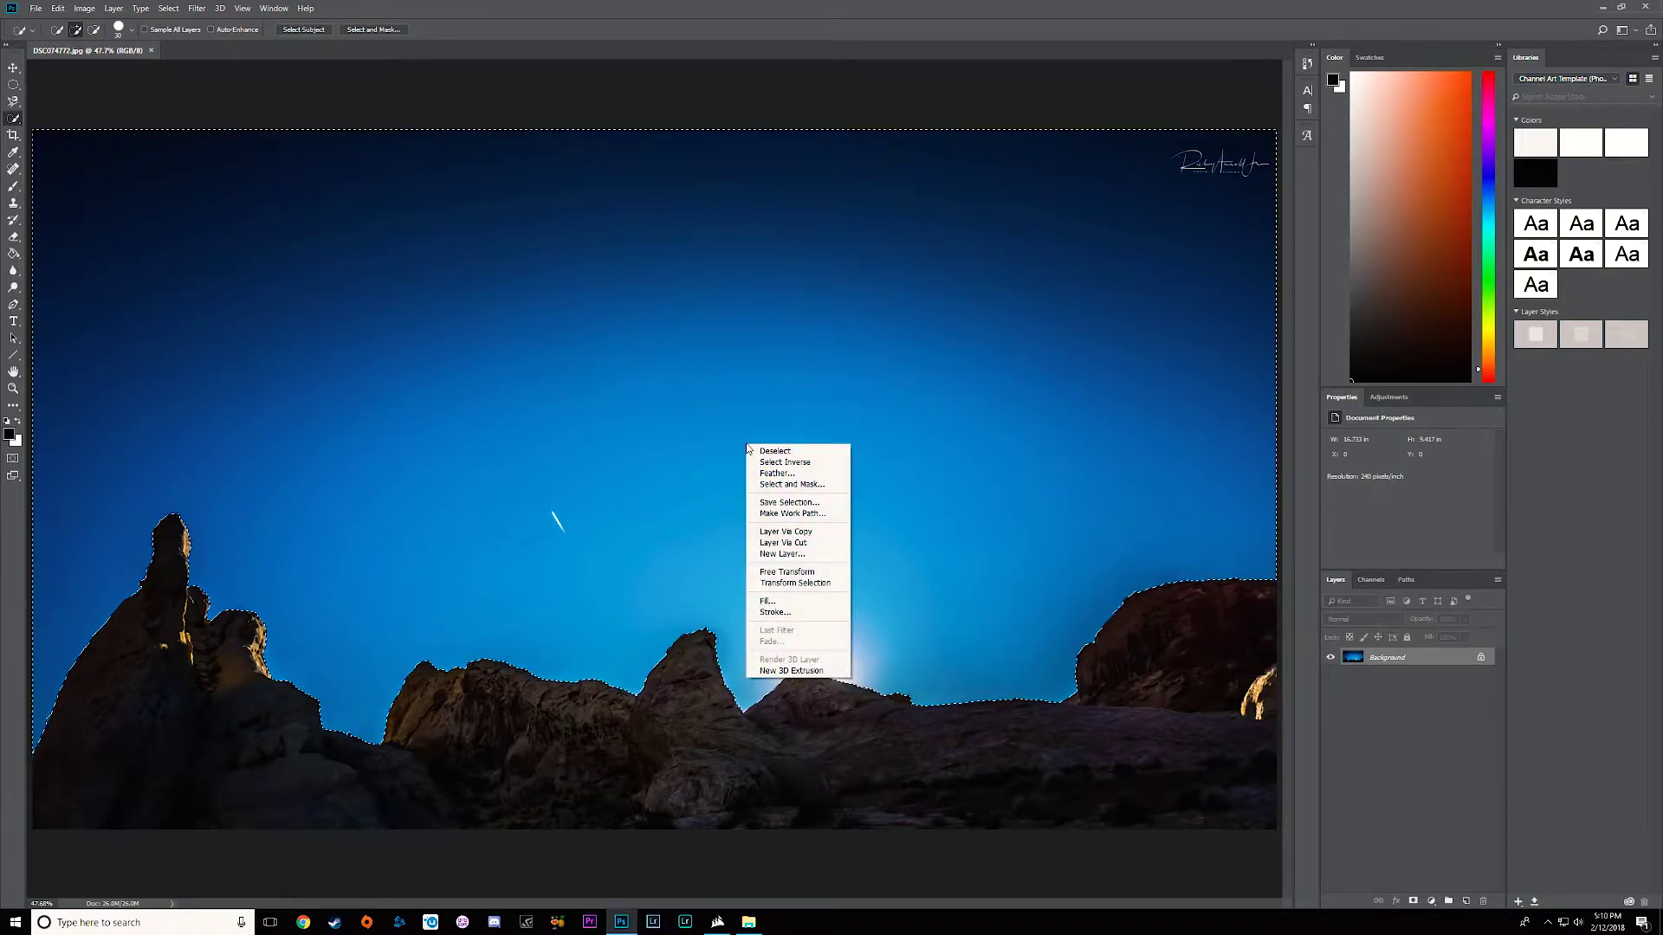
left_click(802, 543)
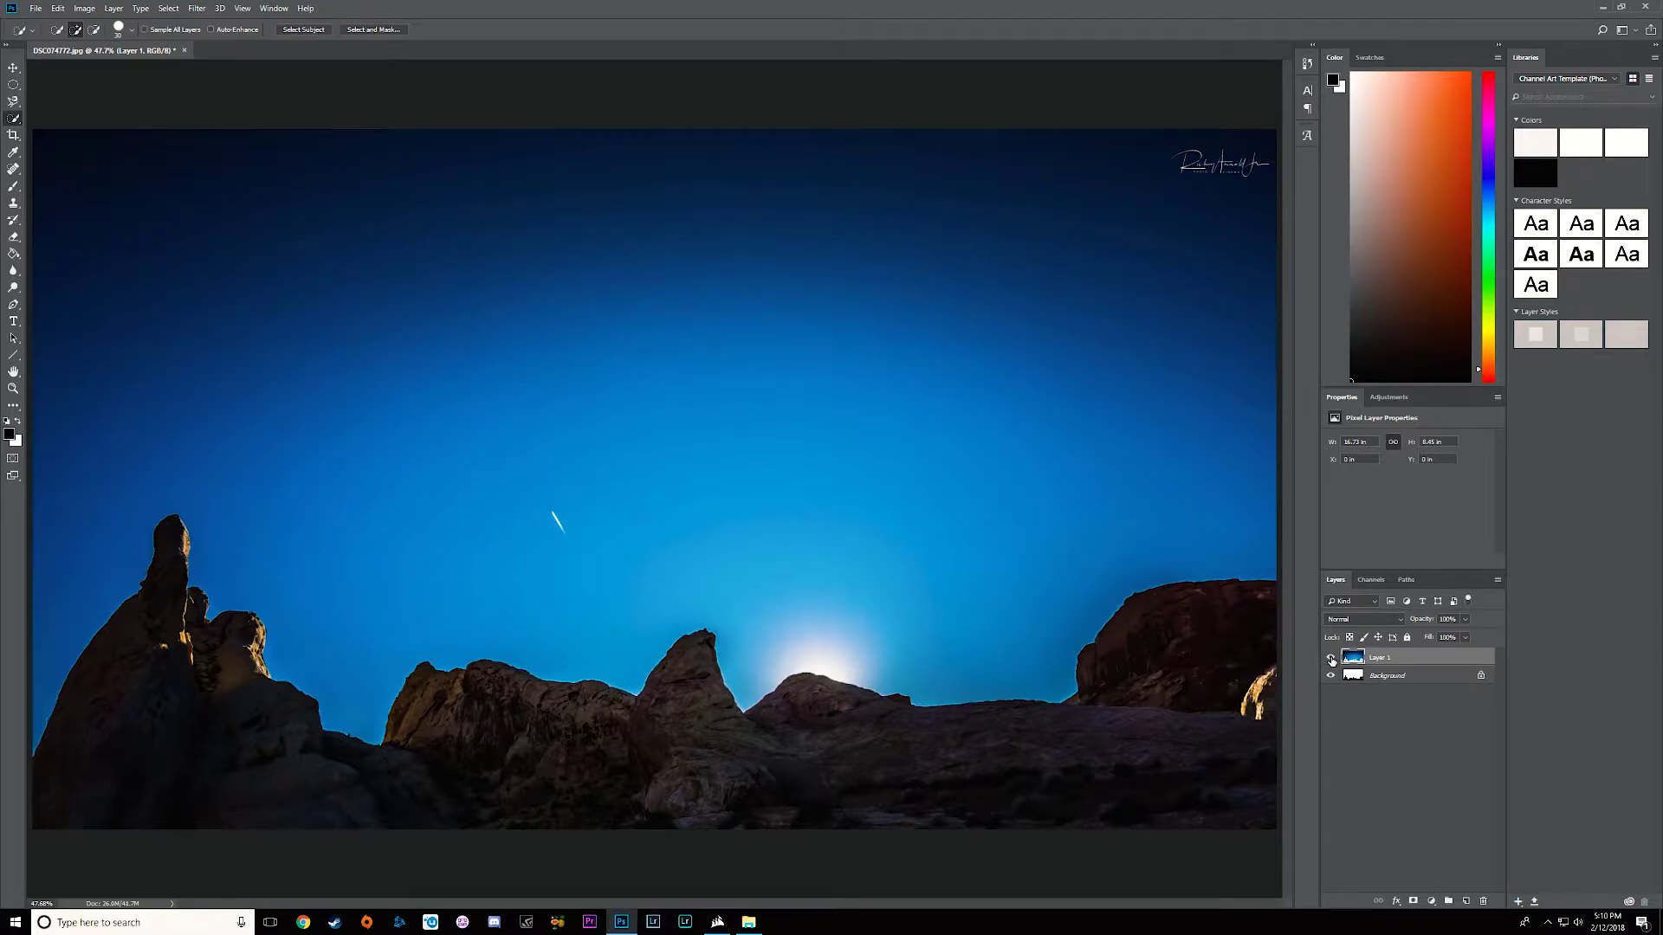
Toggle the visibility of the cut-out sky layer to check the separation from the rocks, leaving the layer shown
left_click(1331, 659)
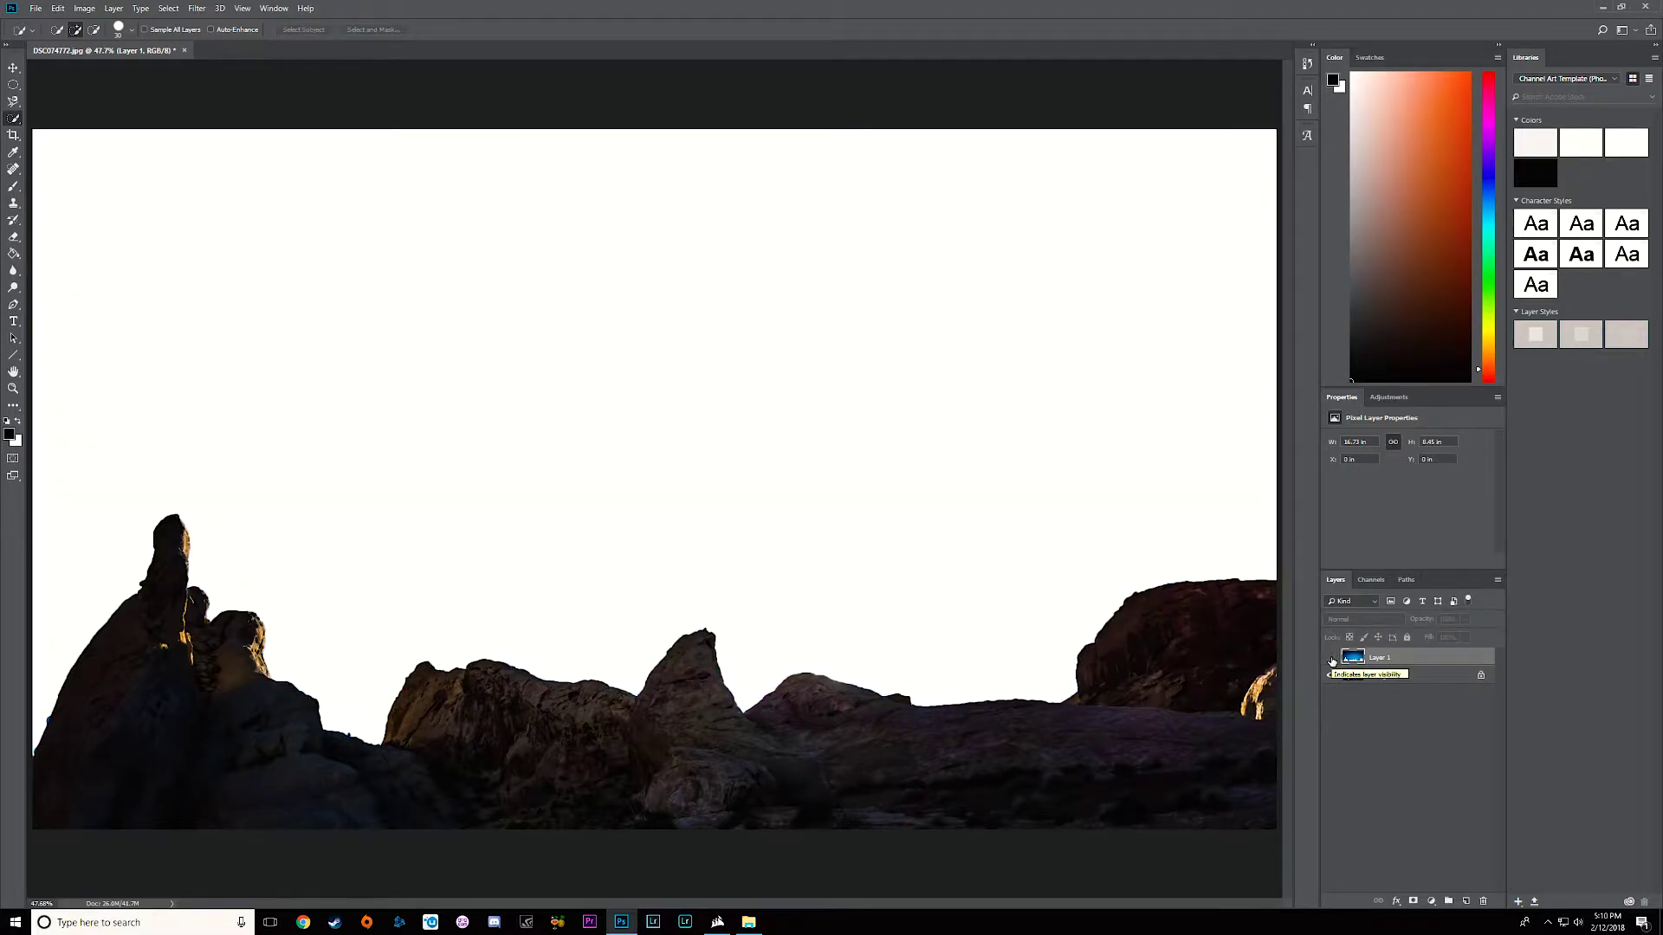
key("shift+w")
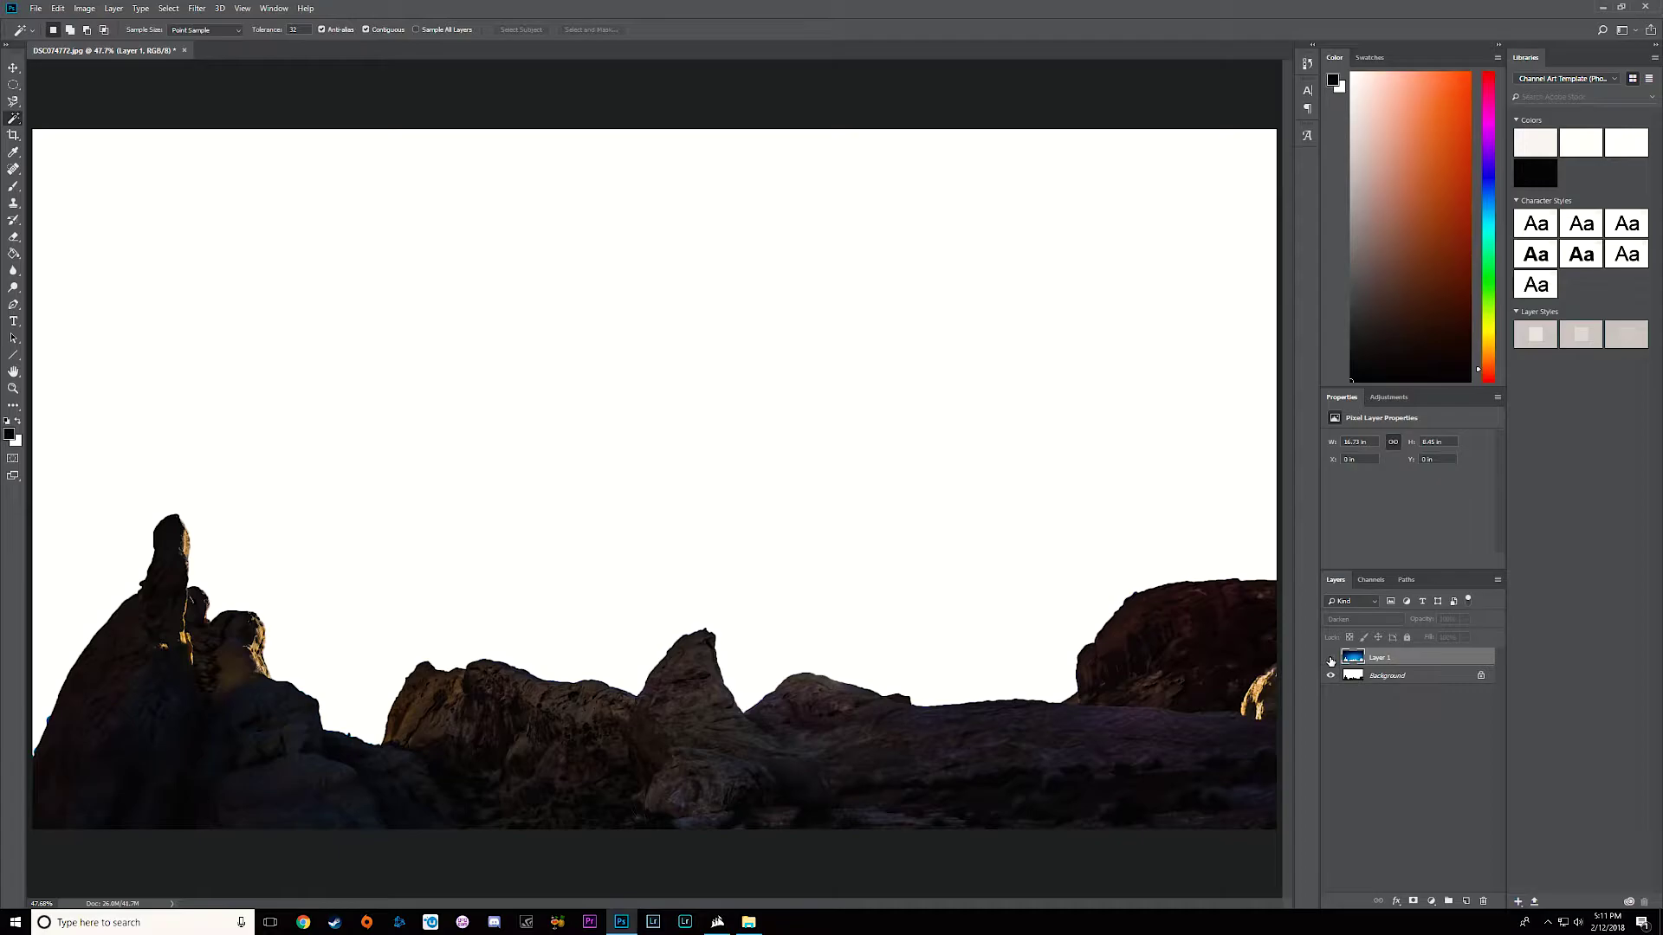
left_click(1331, 660)
left_click(1331, 660)
left_click(1331, 659)
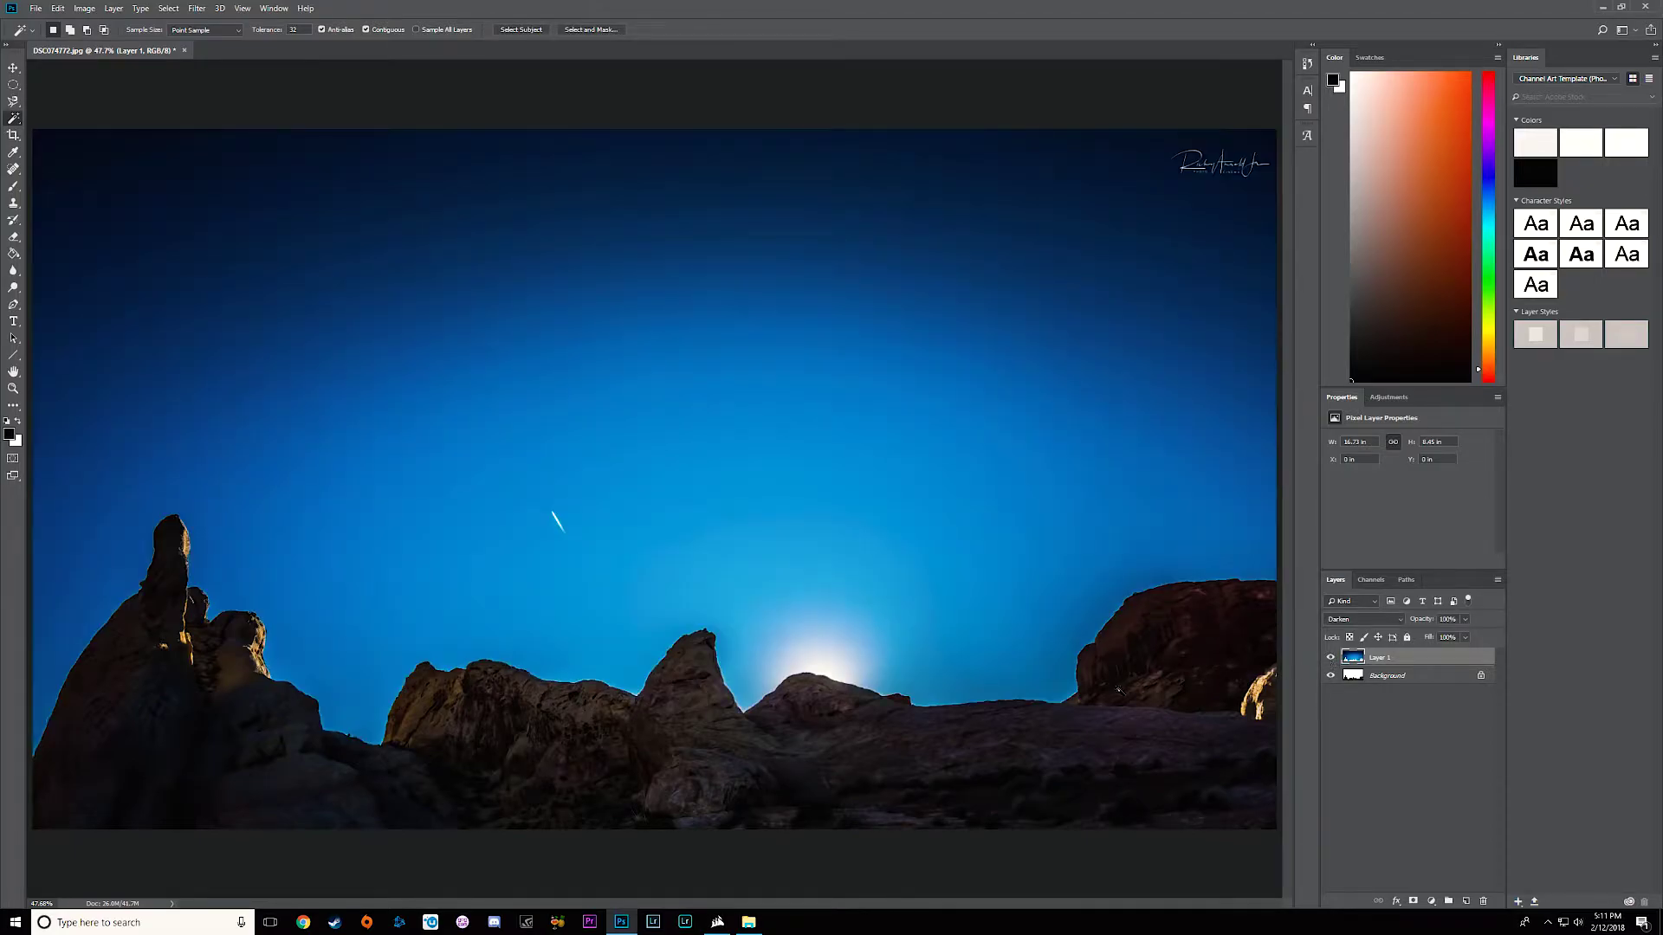
Place Luxe Skies-82.jpg from the Nightydayfade folder as a new layer and align it with the canvas's upper edge
left_click(748, 922)
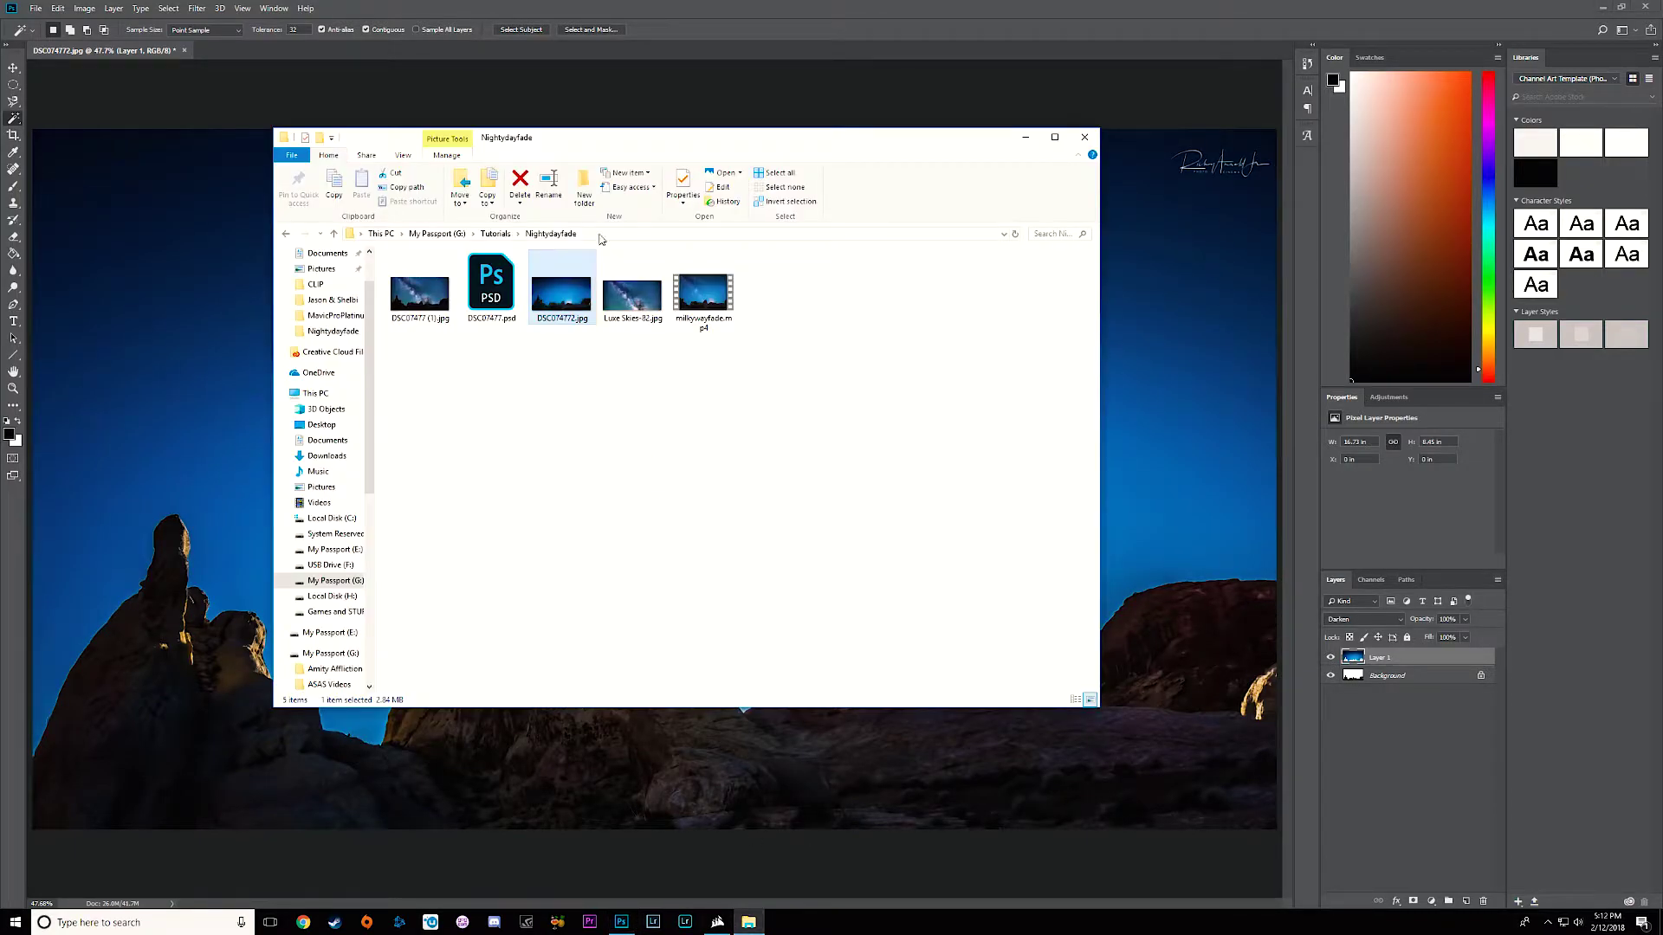
left_click(635, 302)
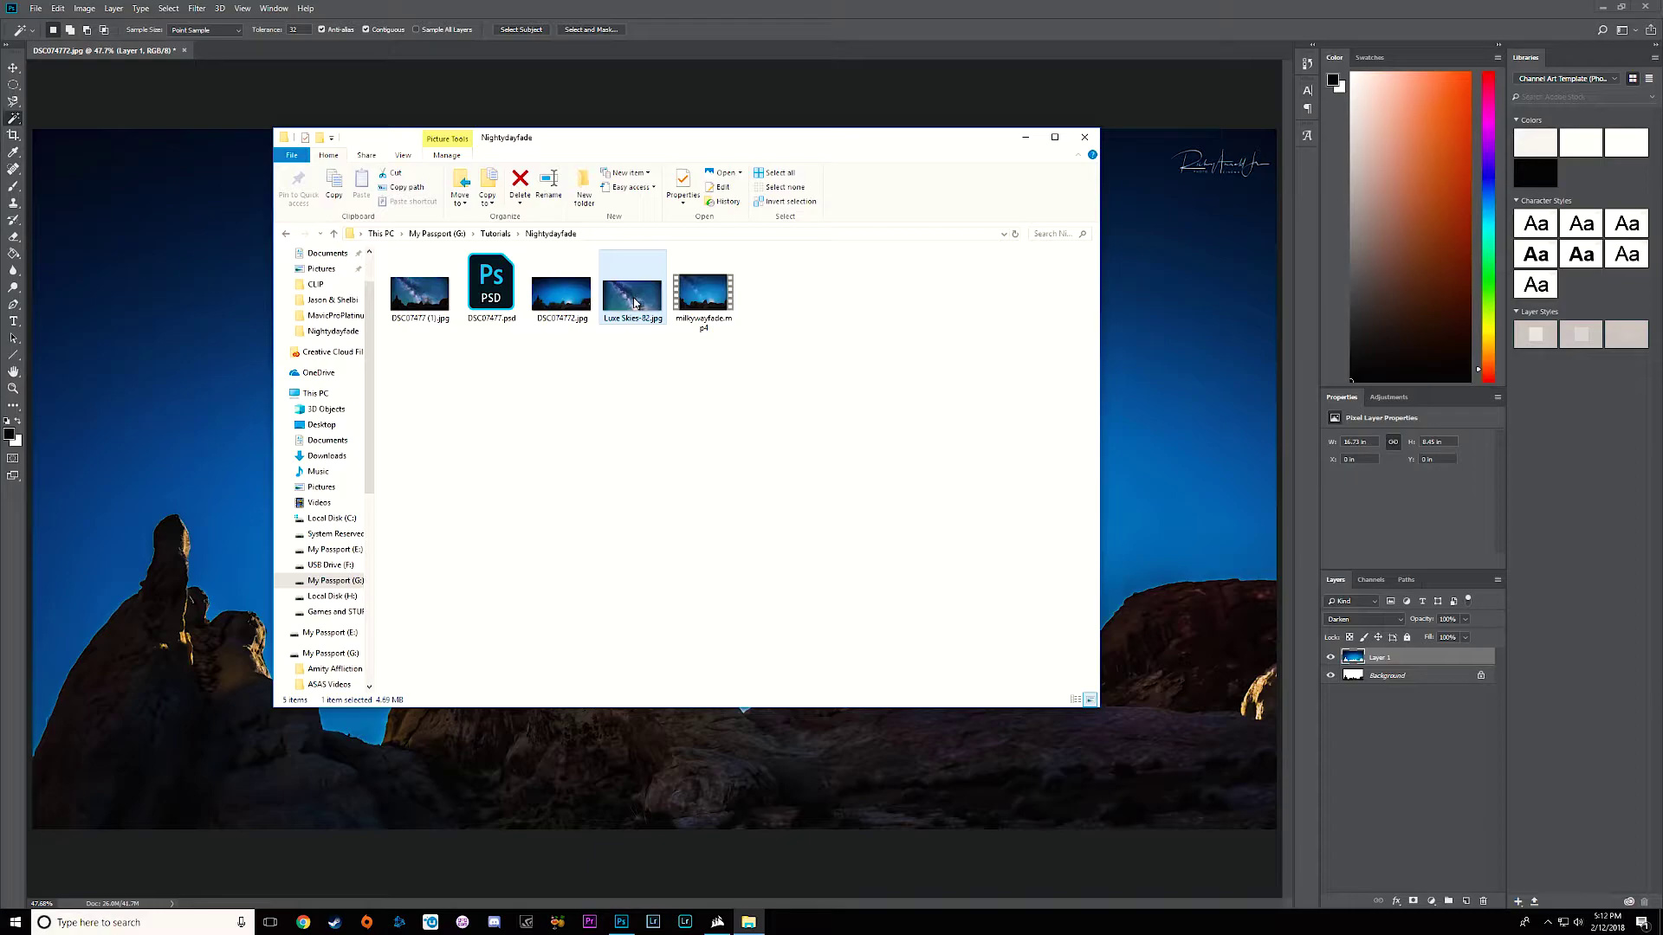
left_click_drag(635, 302, 201, 379)
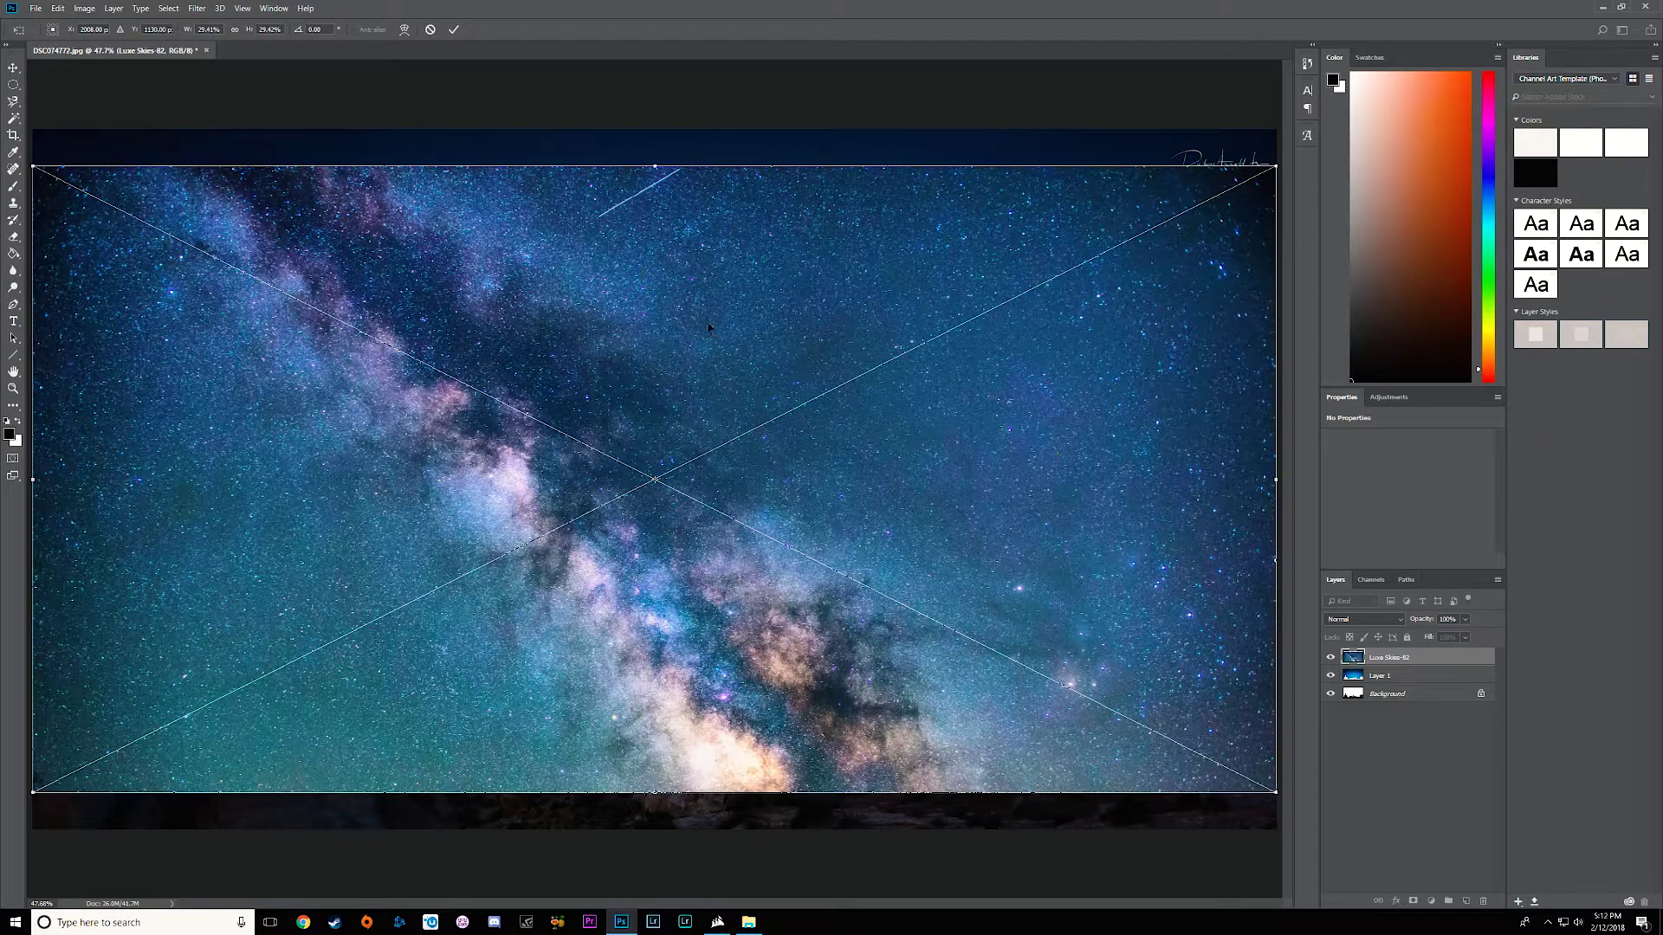
left_click_drag(685, 360, 686, 326)
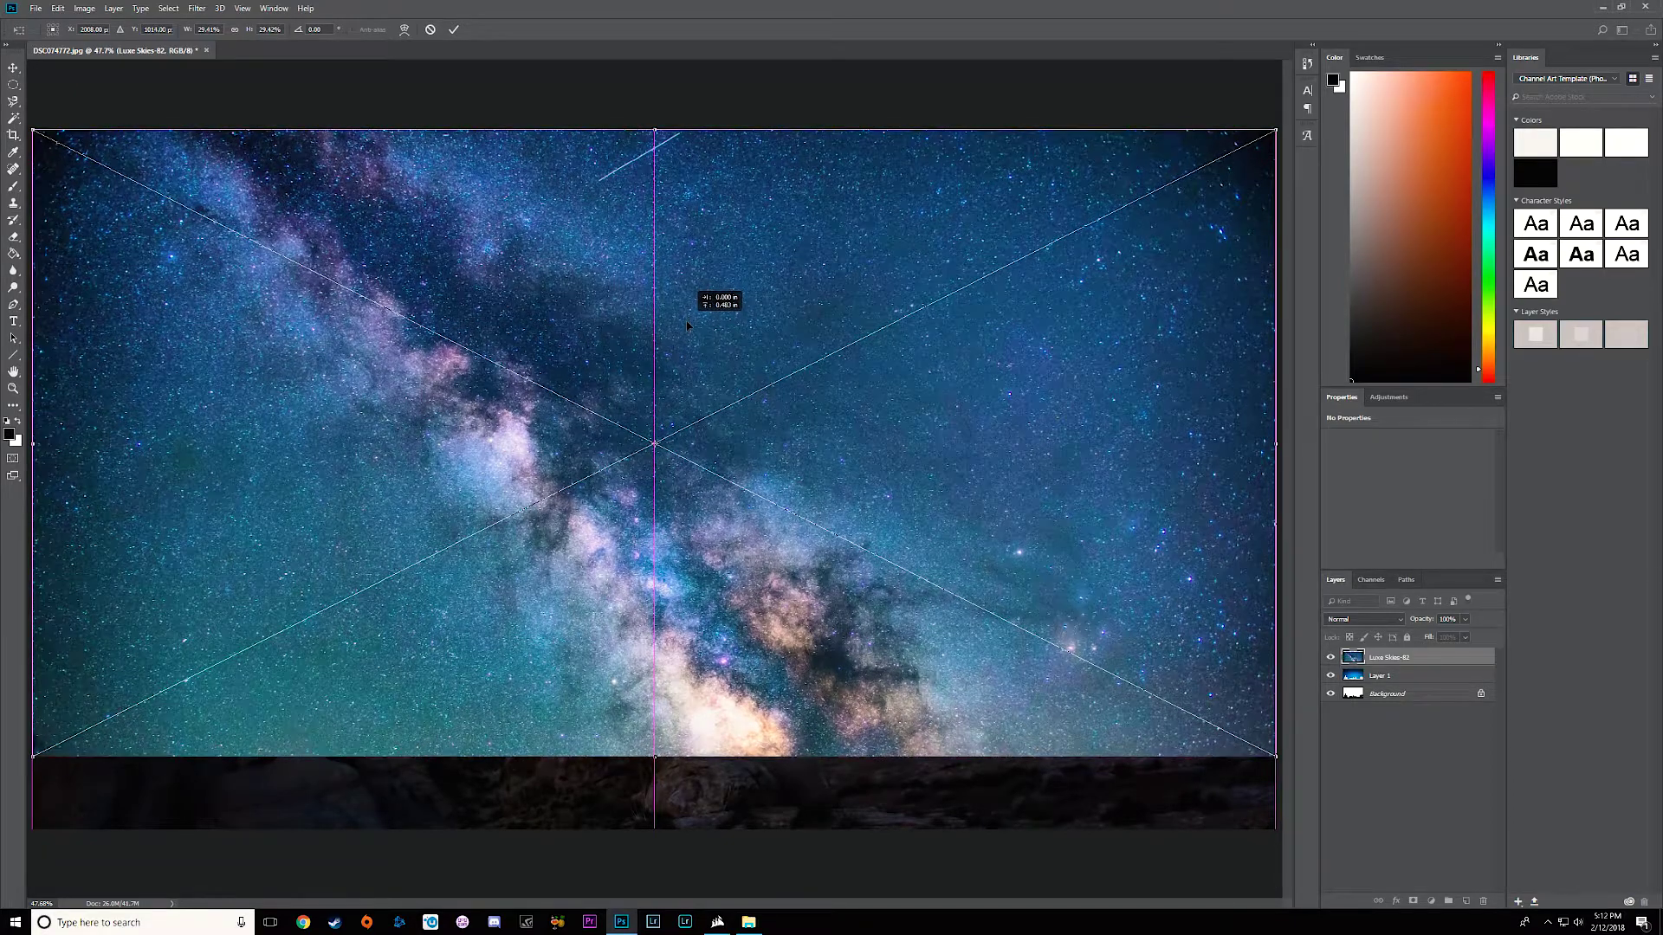
left_click_drag(687, 326, 686, 322)
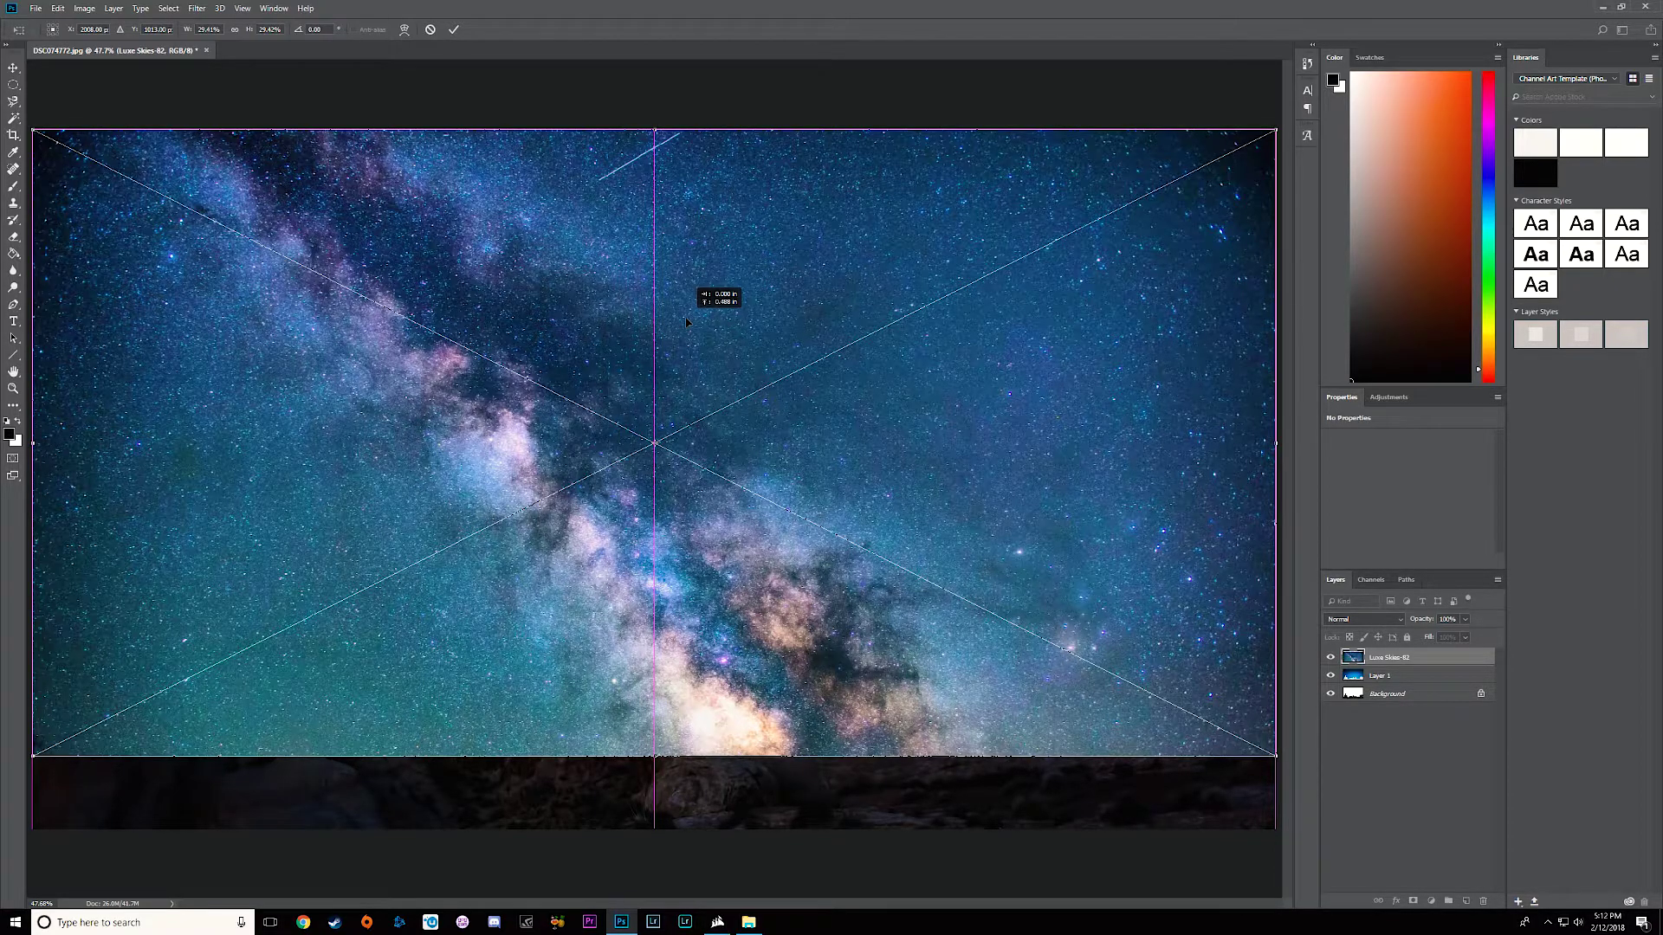
left_click_drag(685, 322, 685, 322)
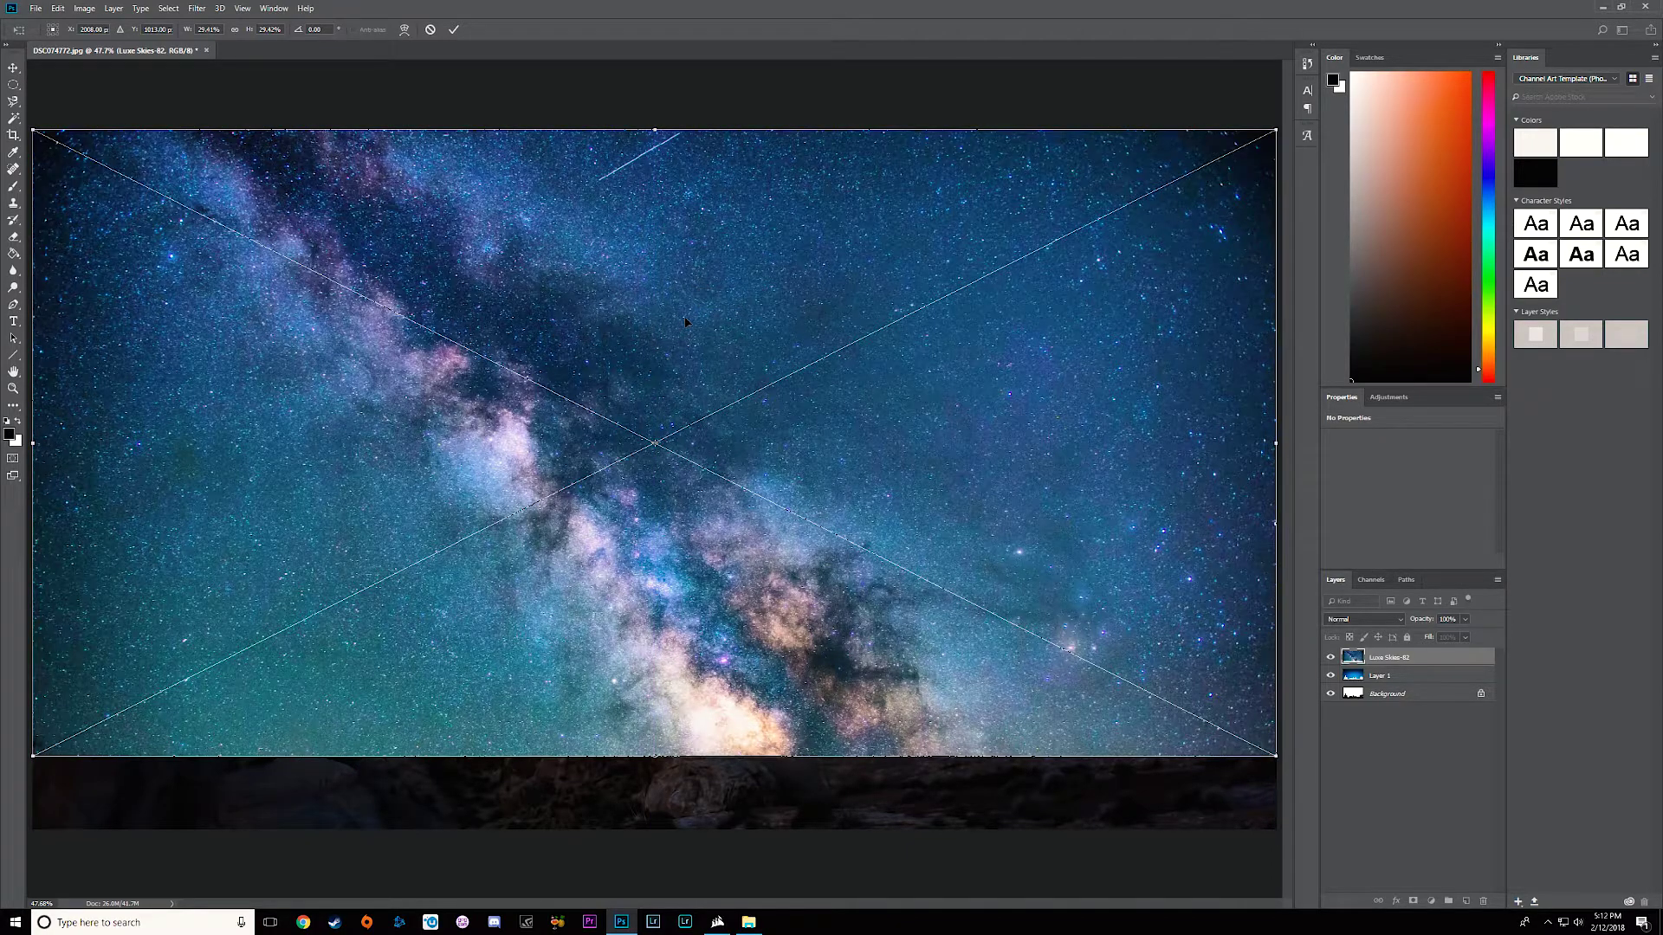
key("Return")
key("w")
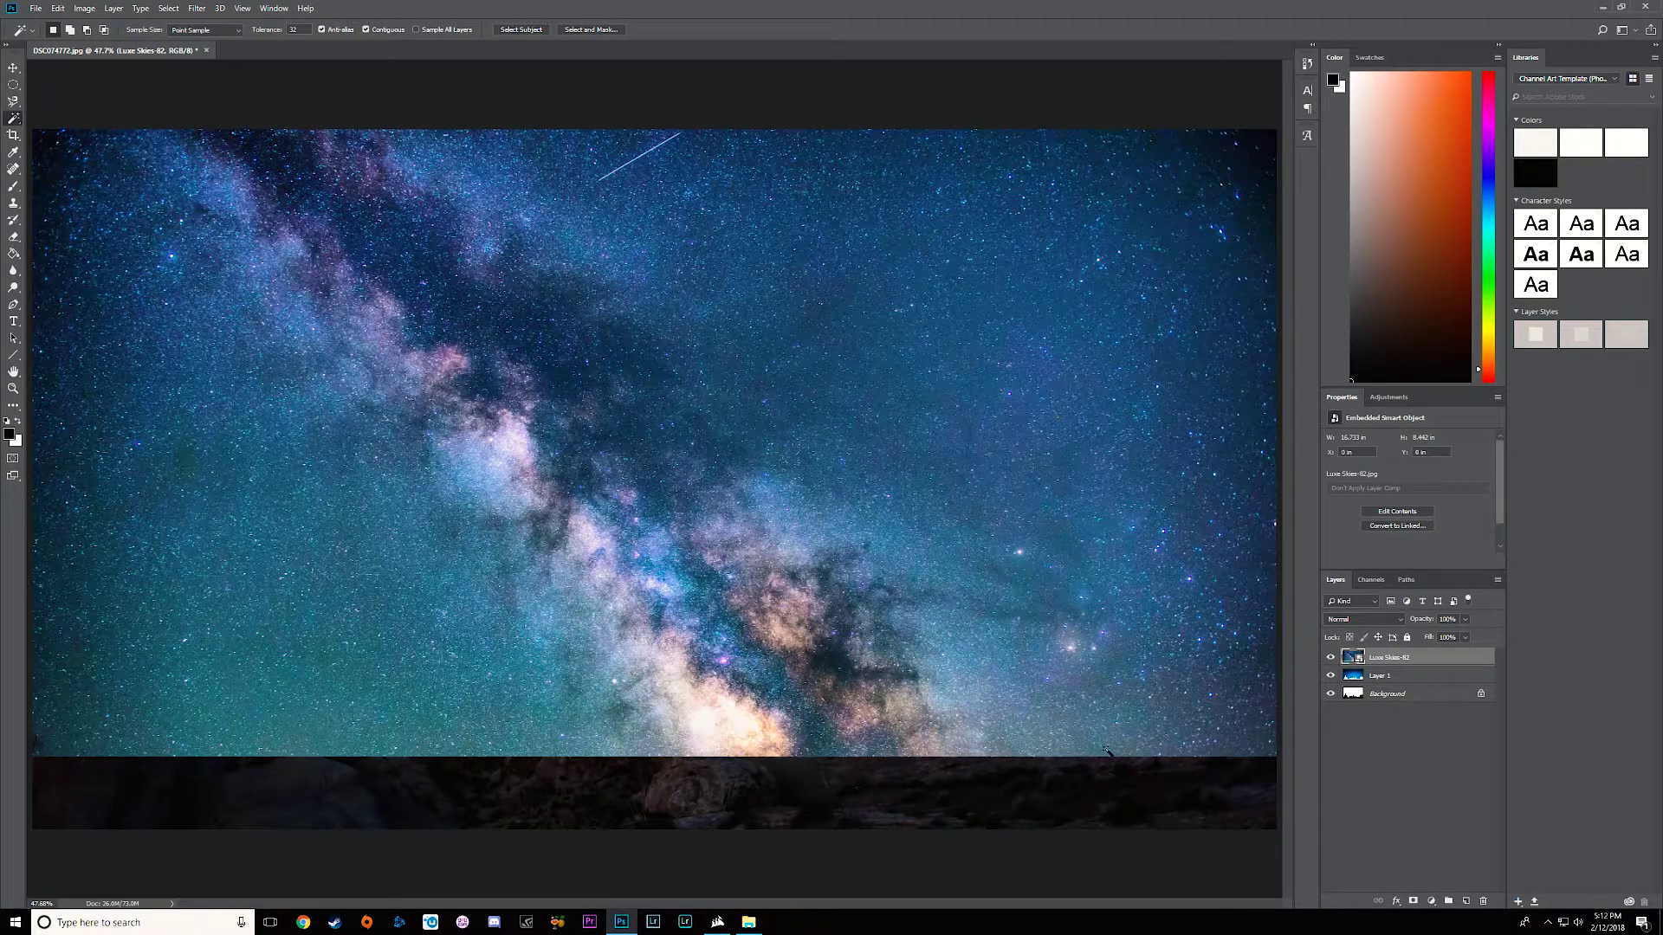
Hide the Milky Way layer and select the transparent rock area of Layer 1 with the Magic Wand
left_click(1331, 658)
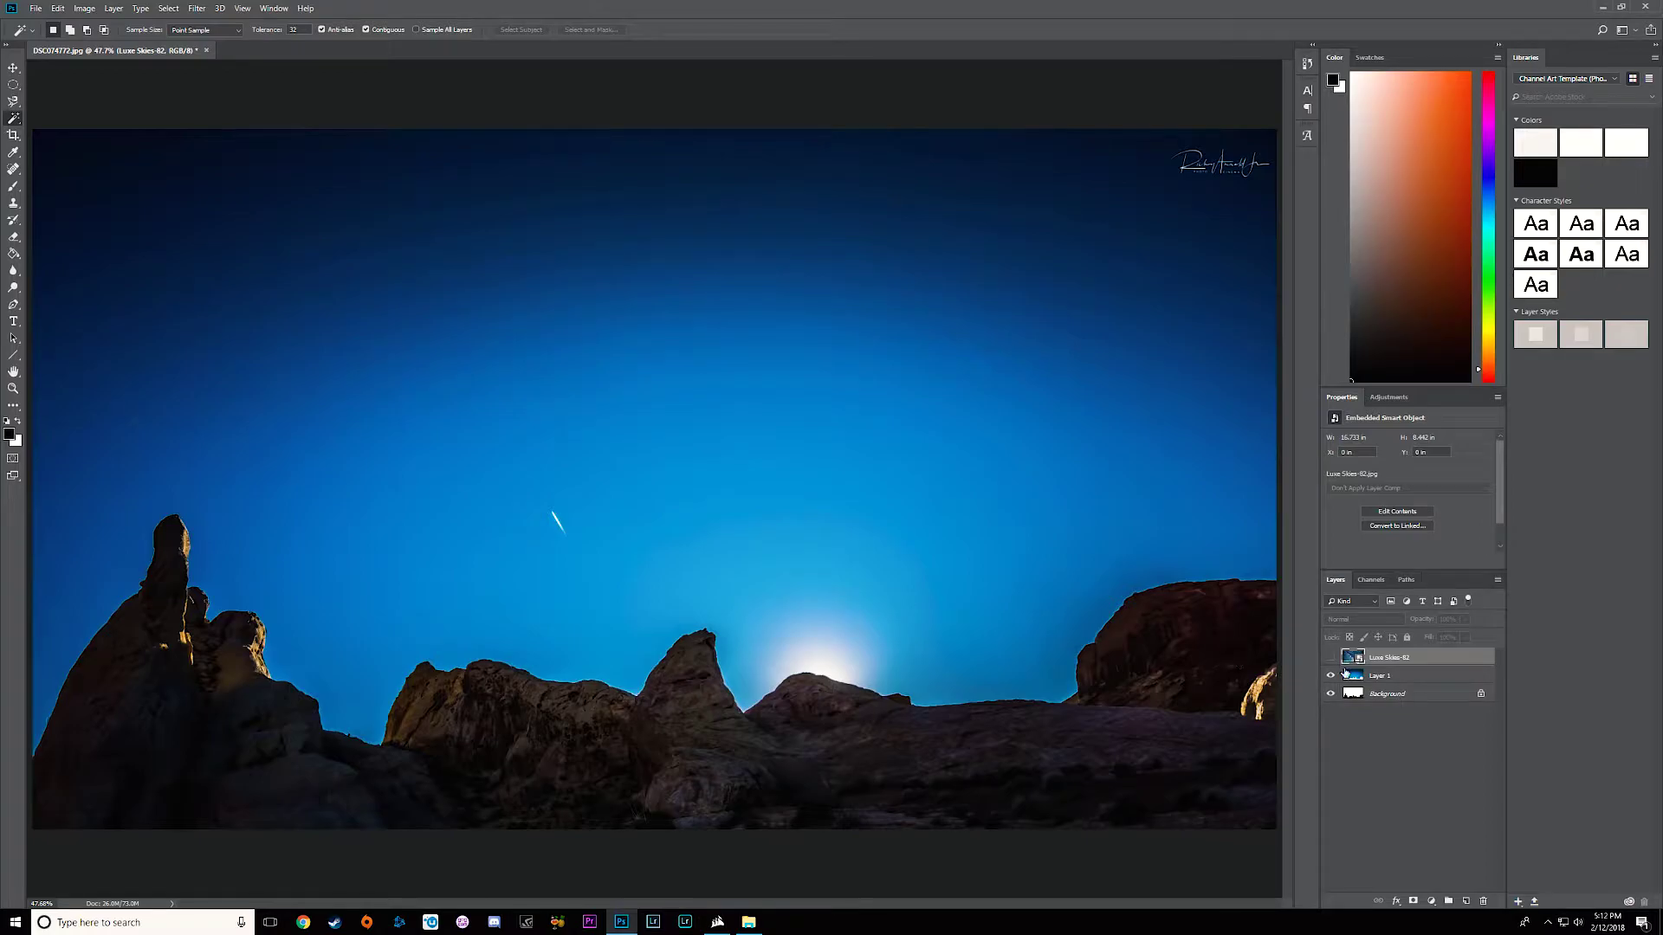
left_click(1412, 681)
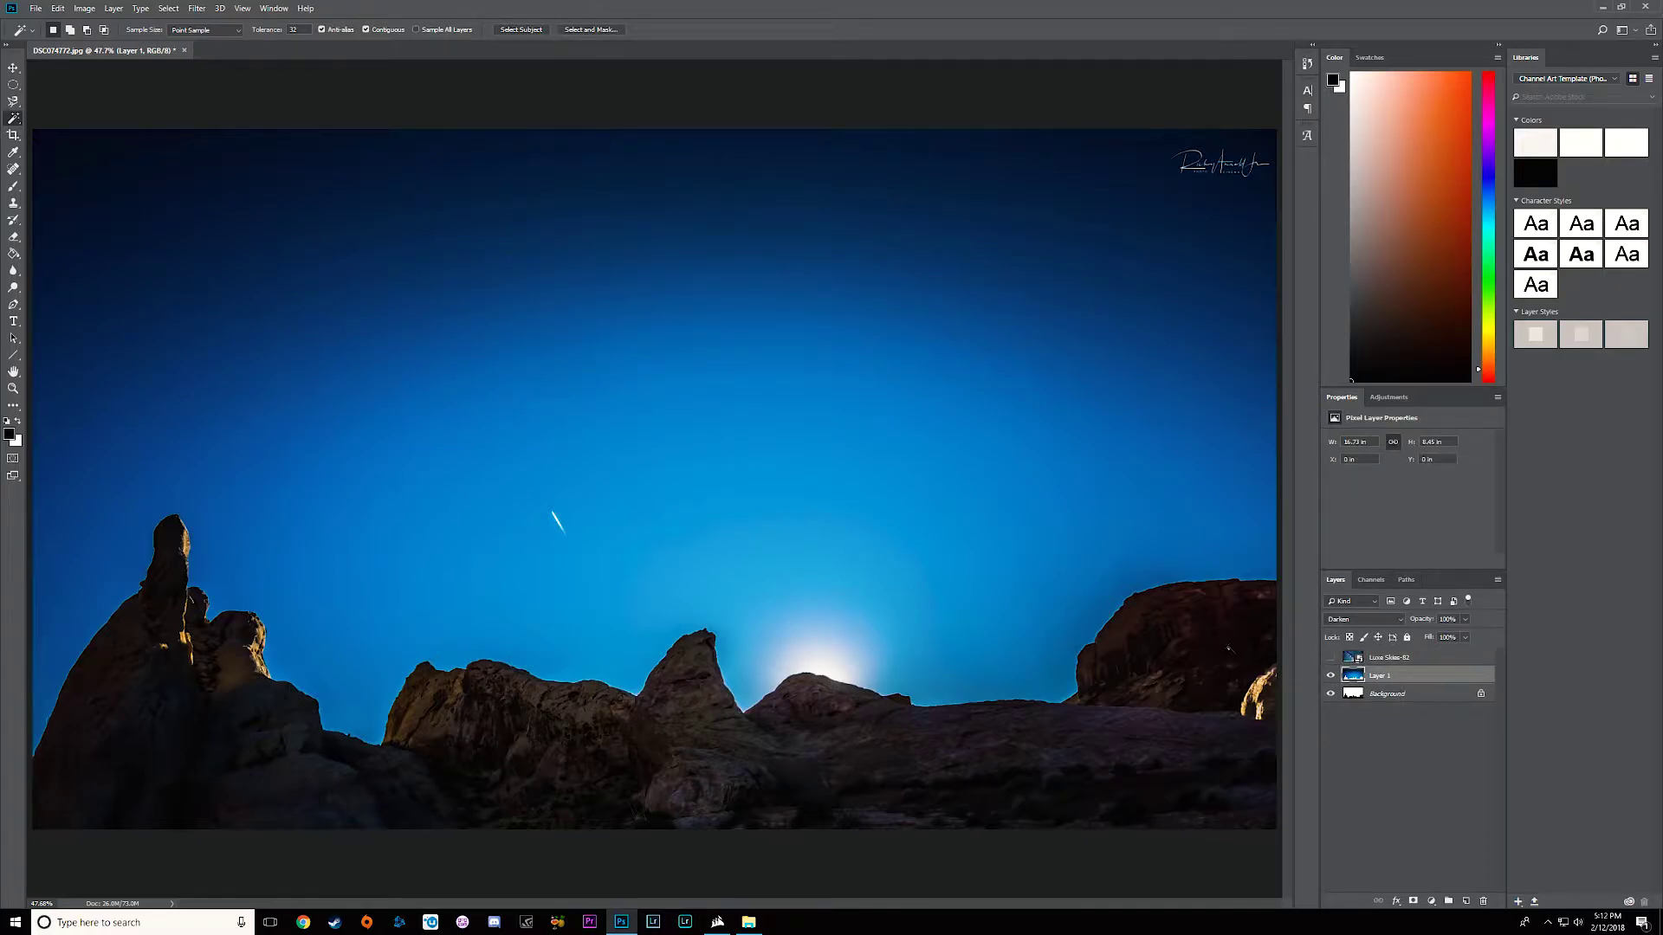
left_click(1151, 598)
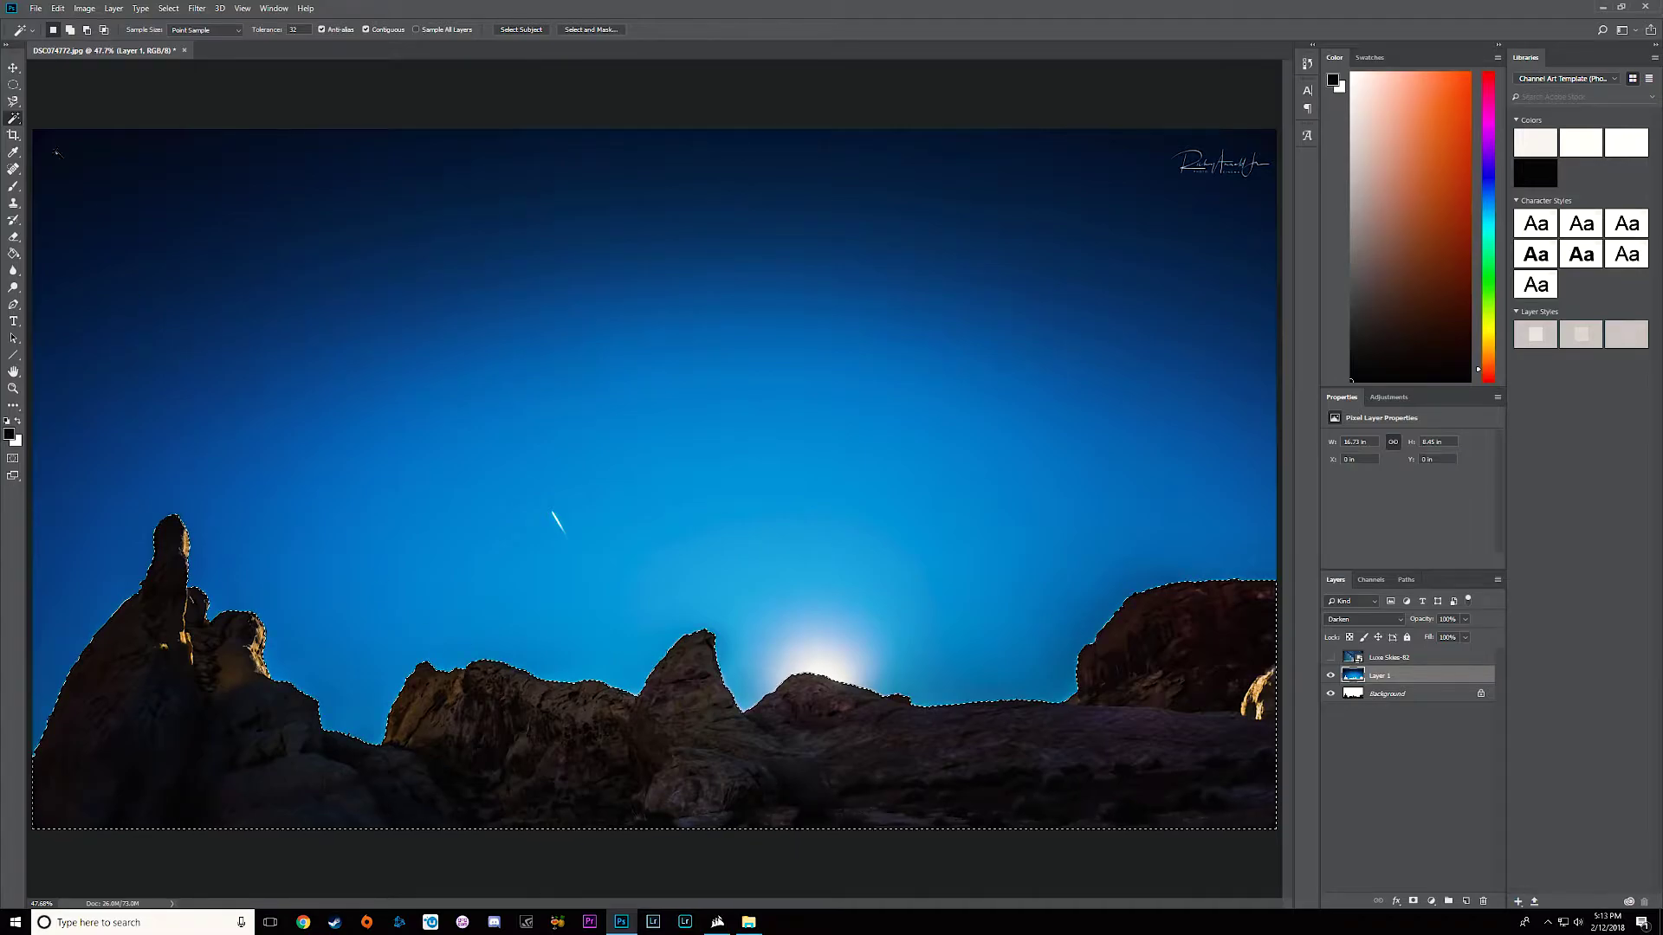
right_click(9, 122)
left_click(9, 122)
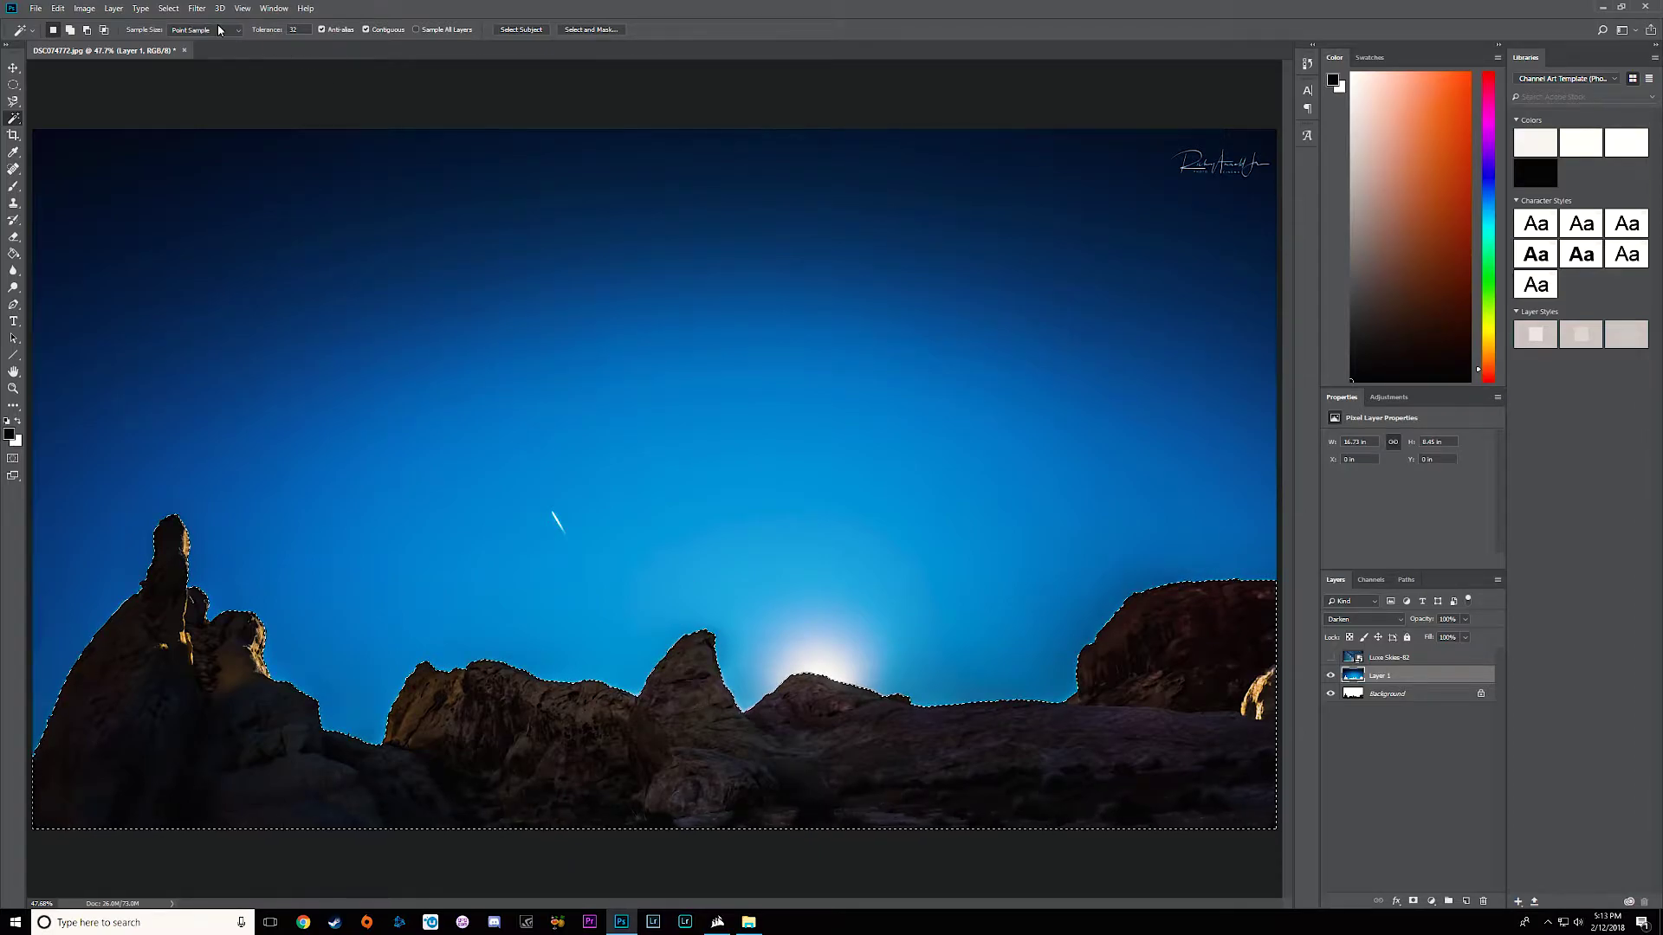
left_click(168, 8)
left_click(182, 58)
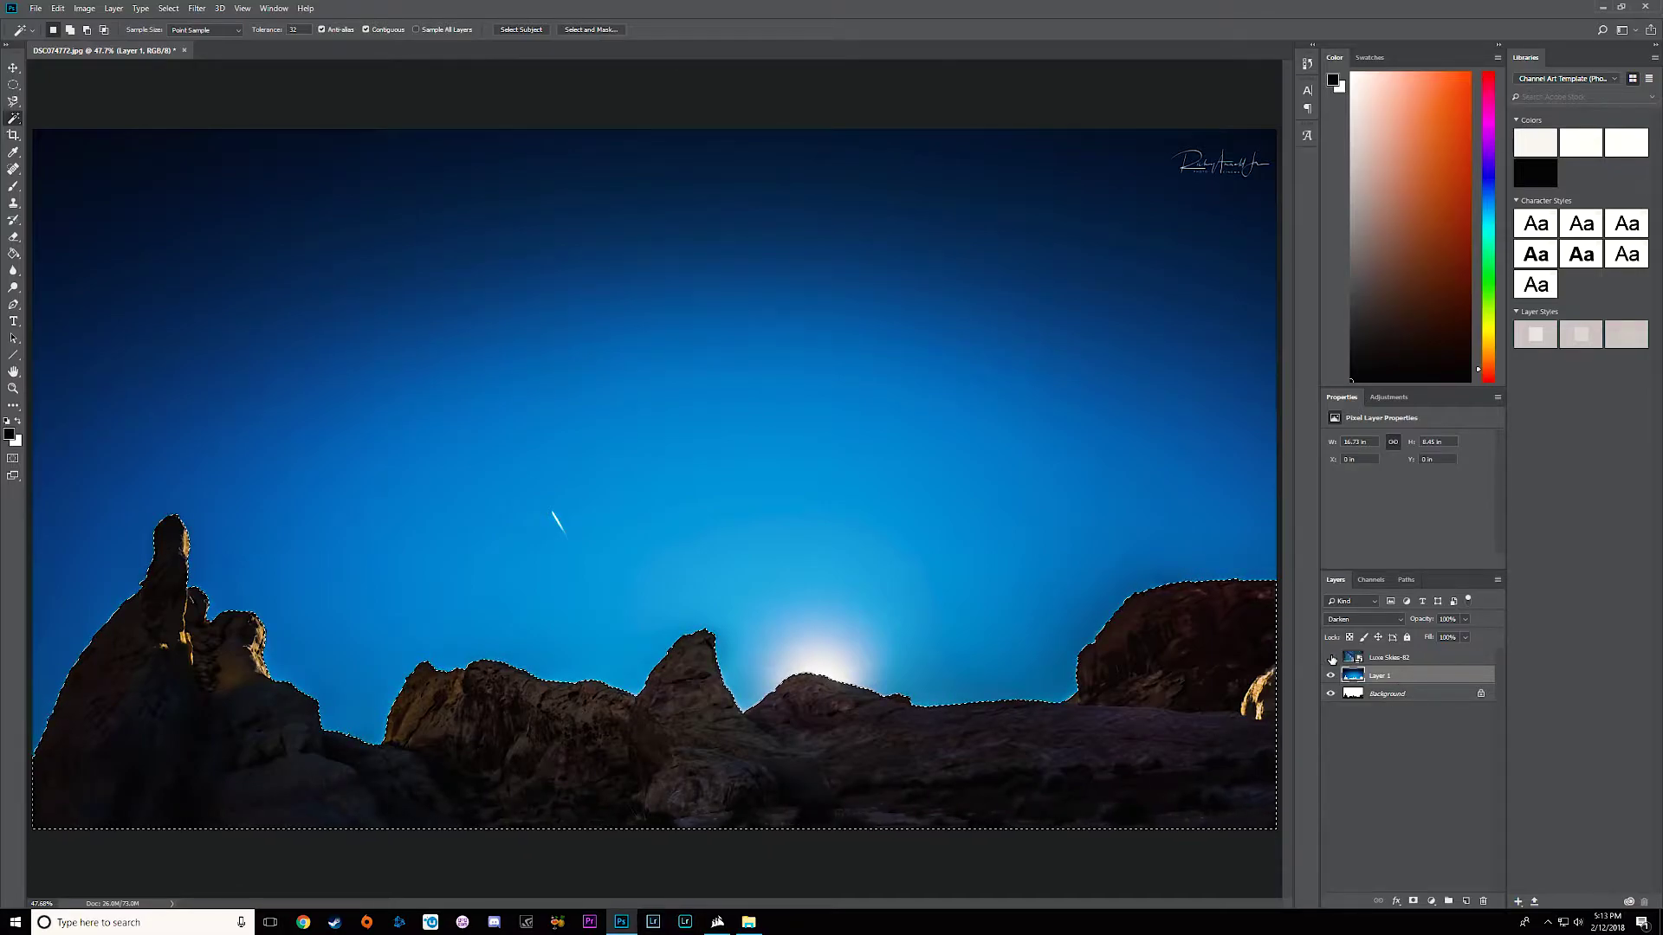
Show the Luxe Skies-82 layer again and rasterize it
left_click(1331, 658)
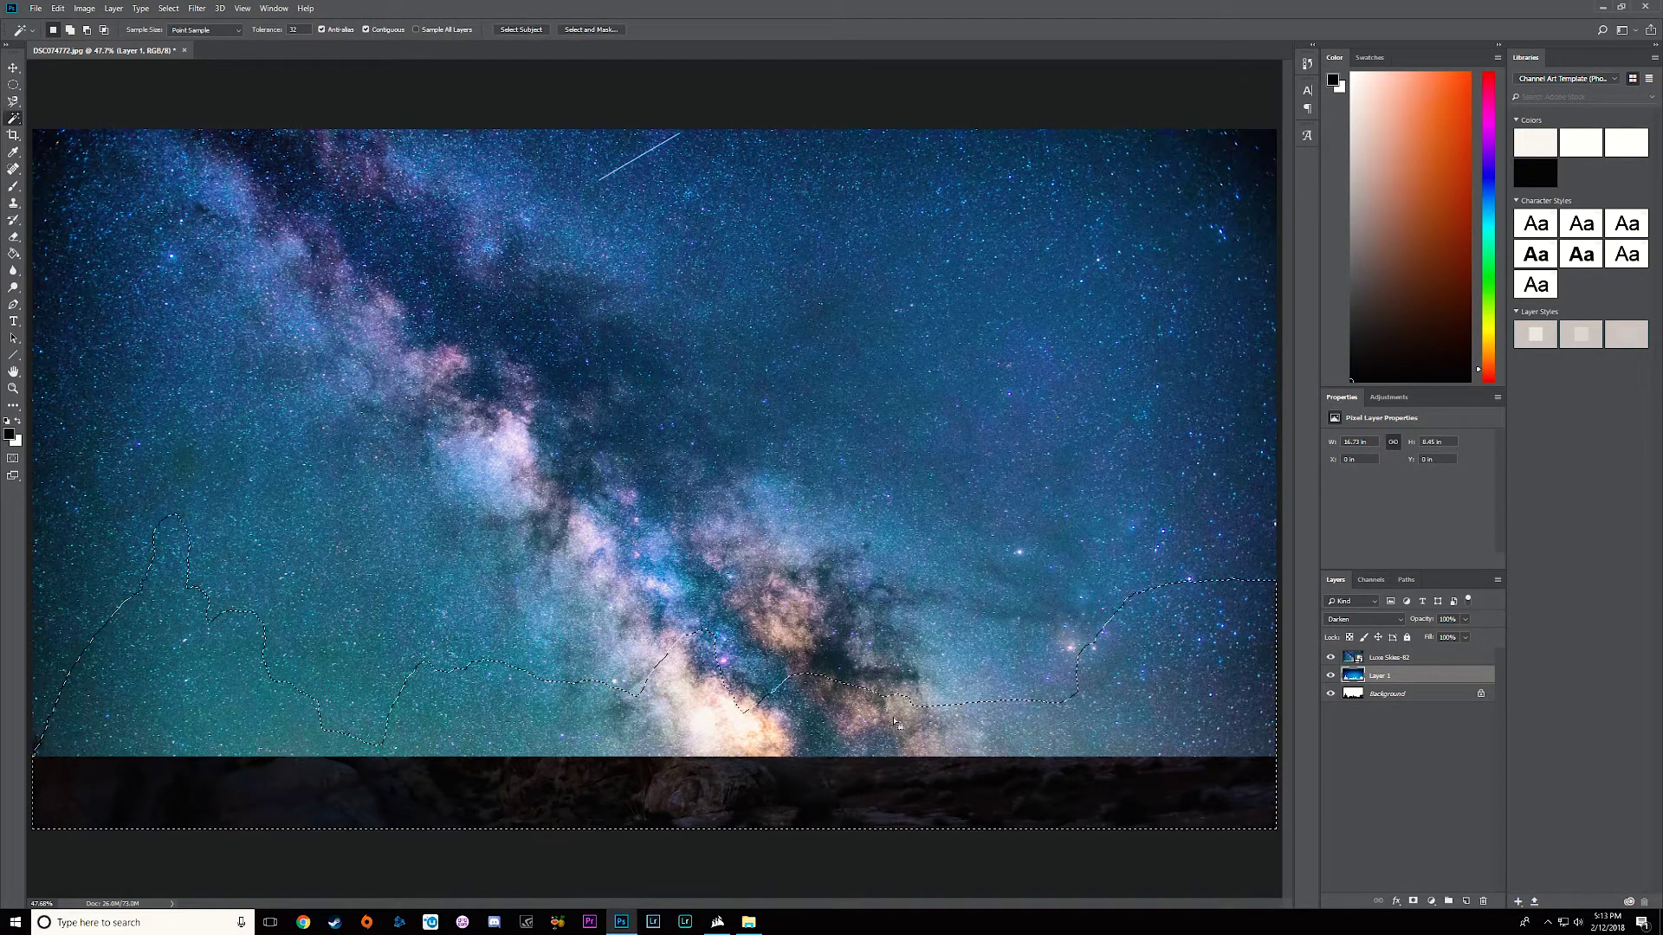
left_click(1417, 660)
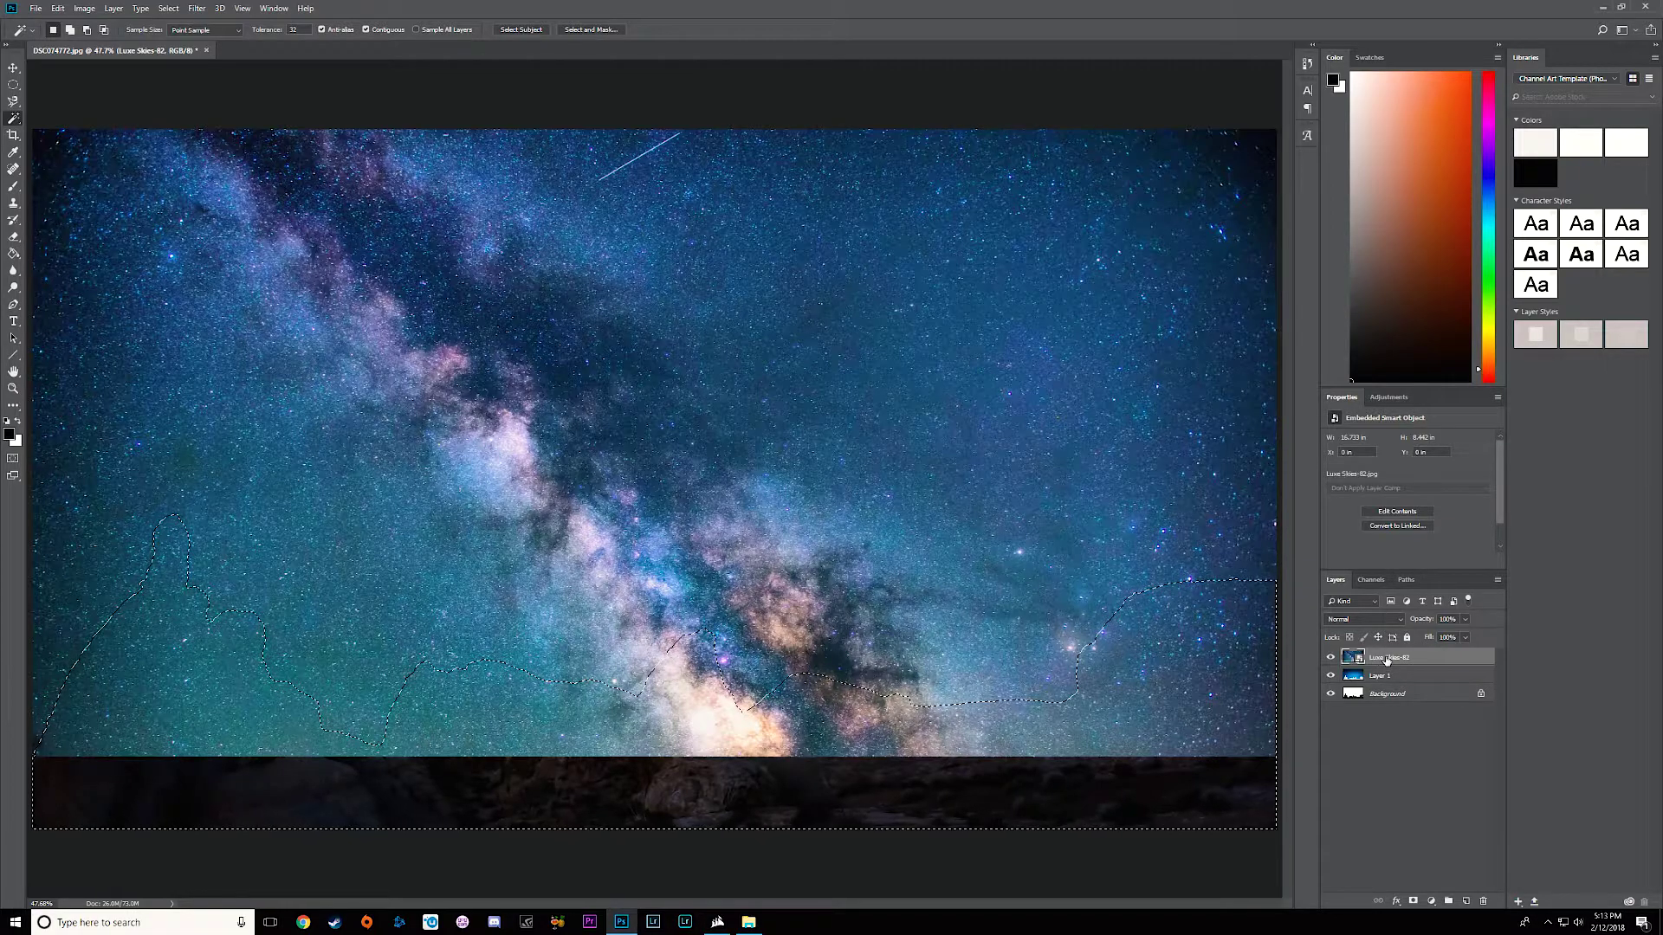
right_click(1419, 657)
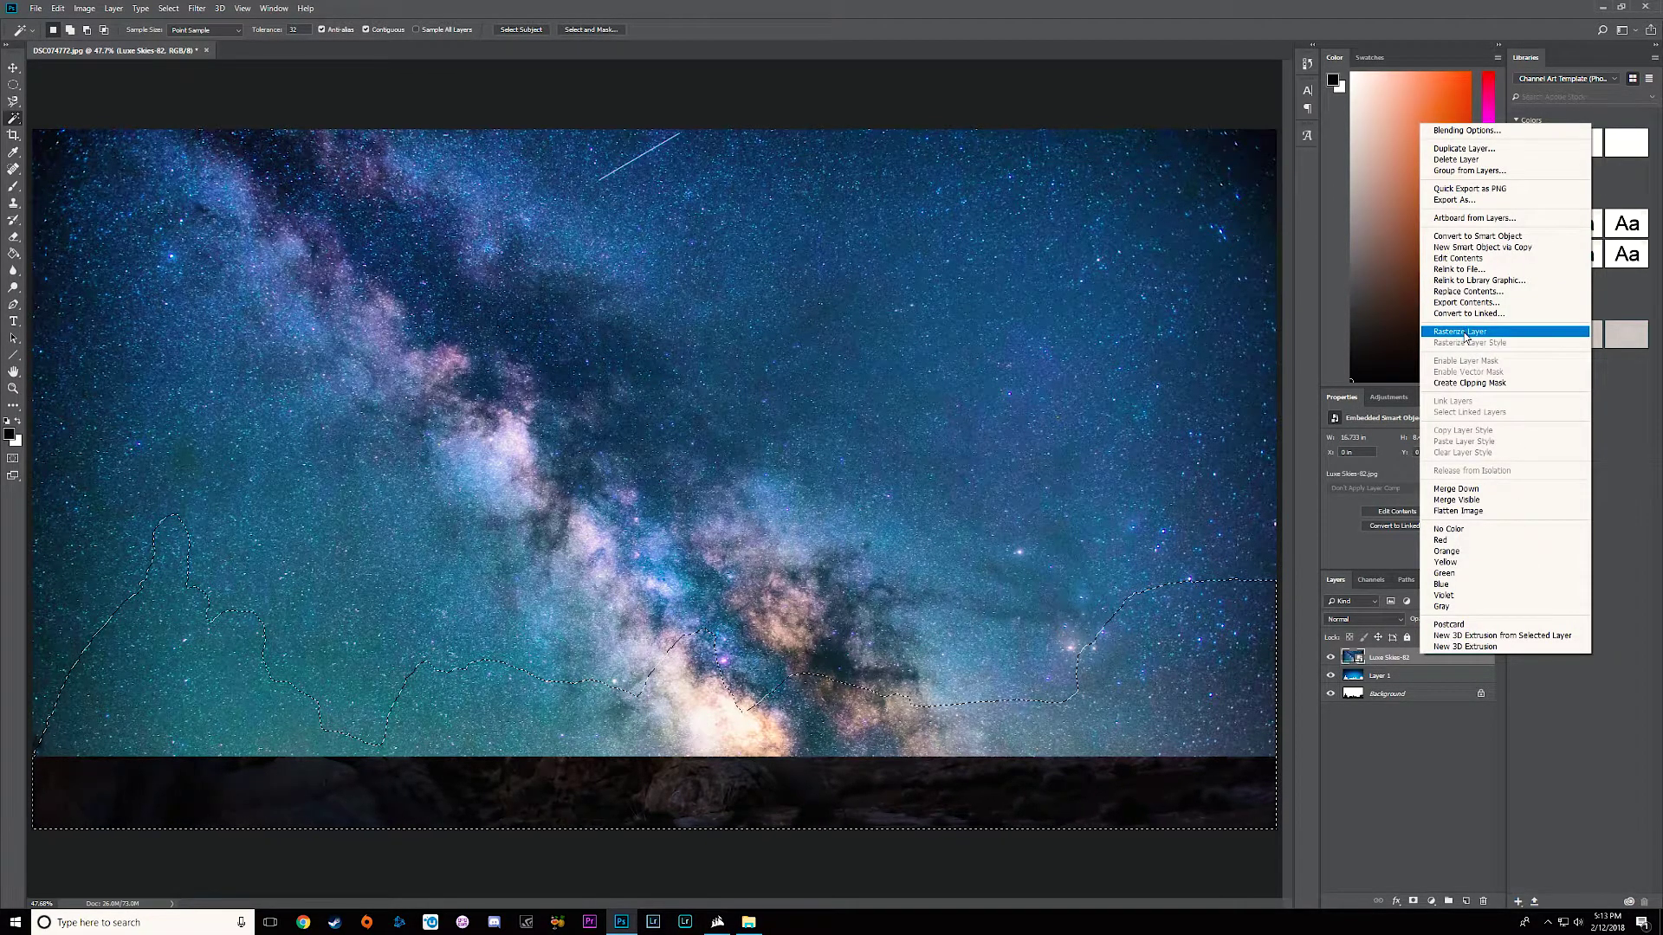
left_click(1466, 334)
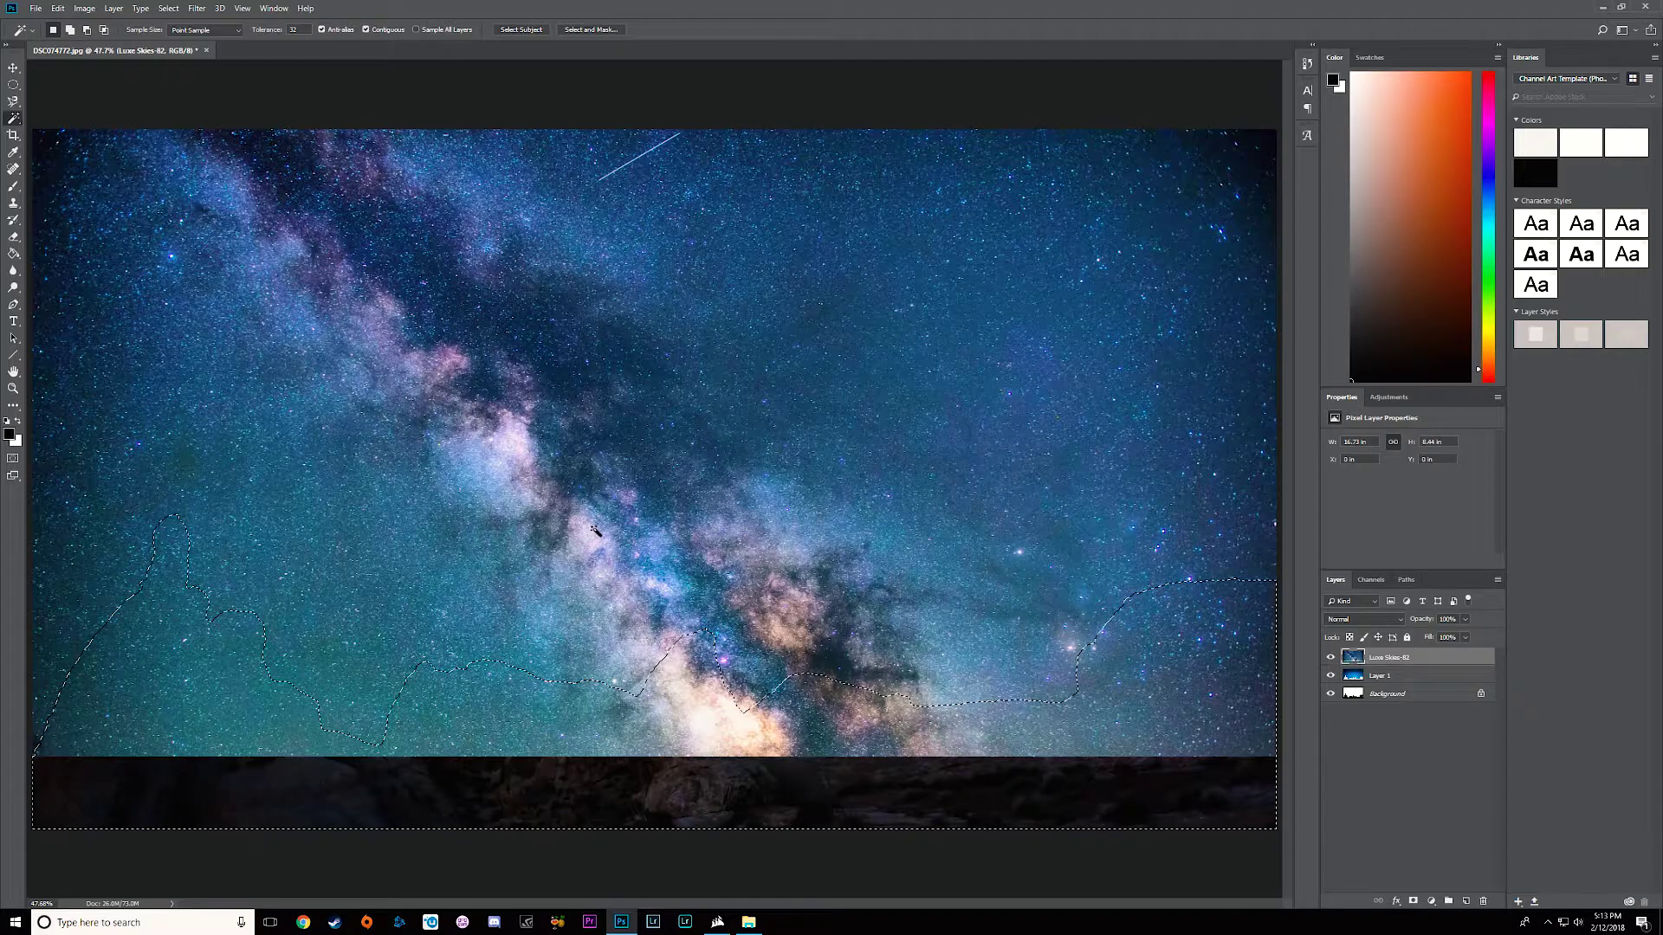
Erase the Luxe Skies-82 layer inside the rock selection with an enlarged Eraser brush to uncover the foreground rocks
left_click(15, 240)
left_click(15, 240)
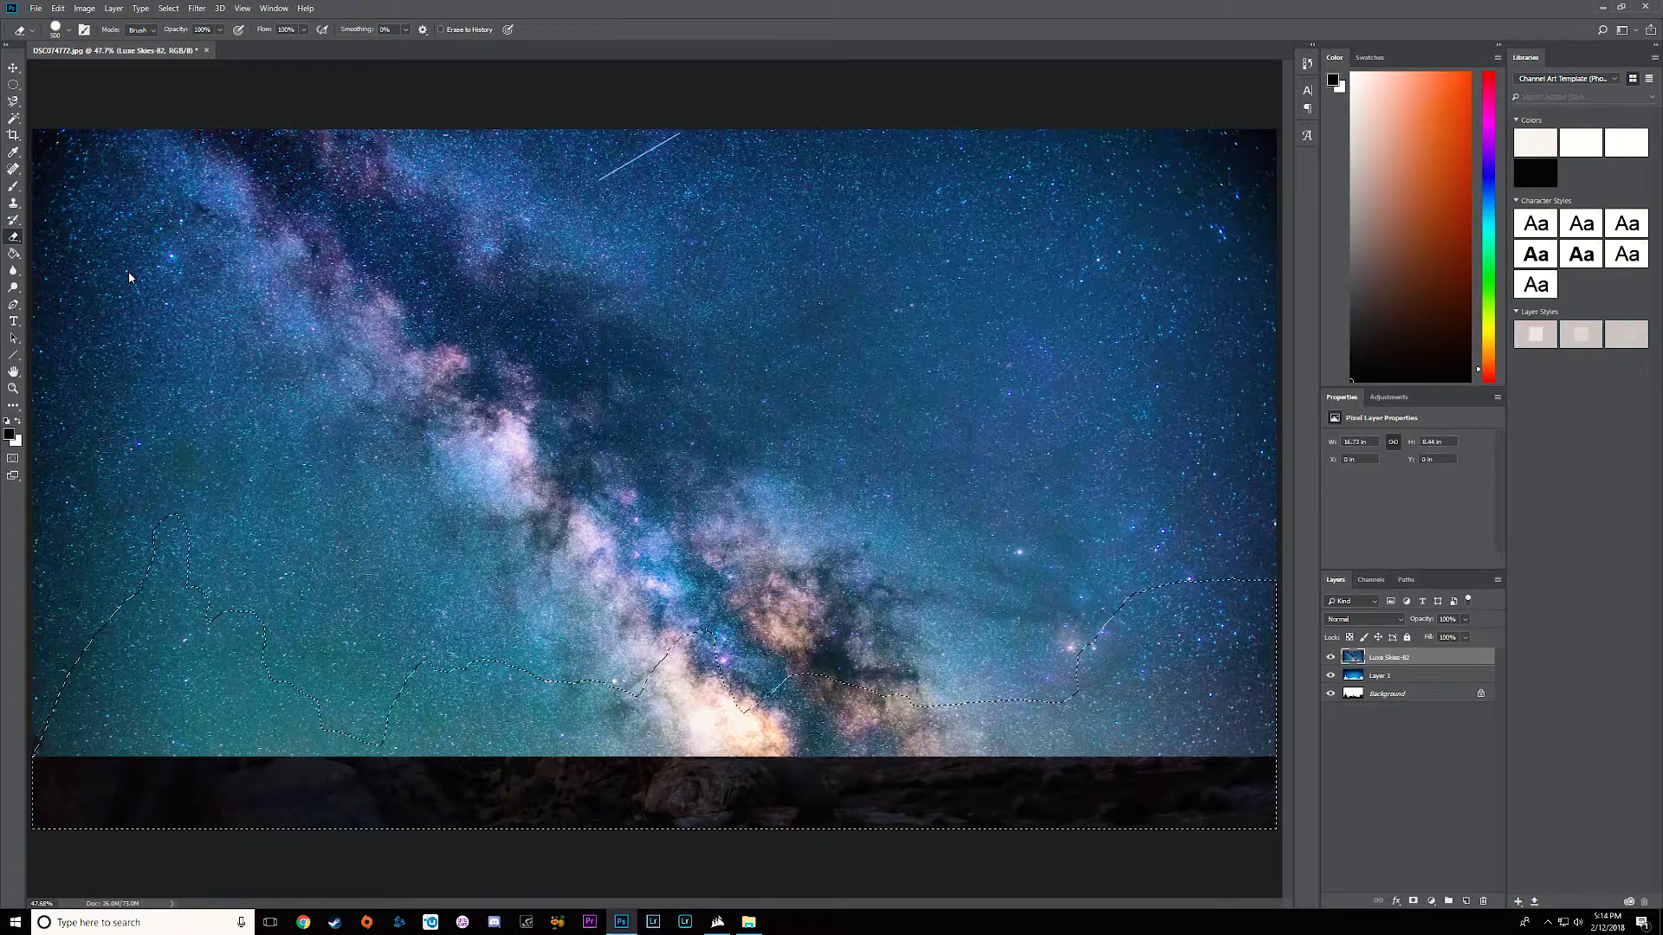
key("bracketright")
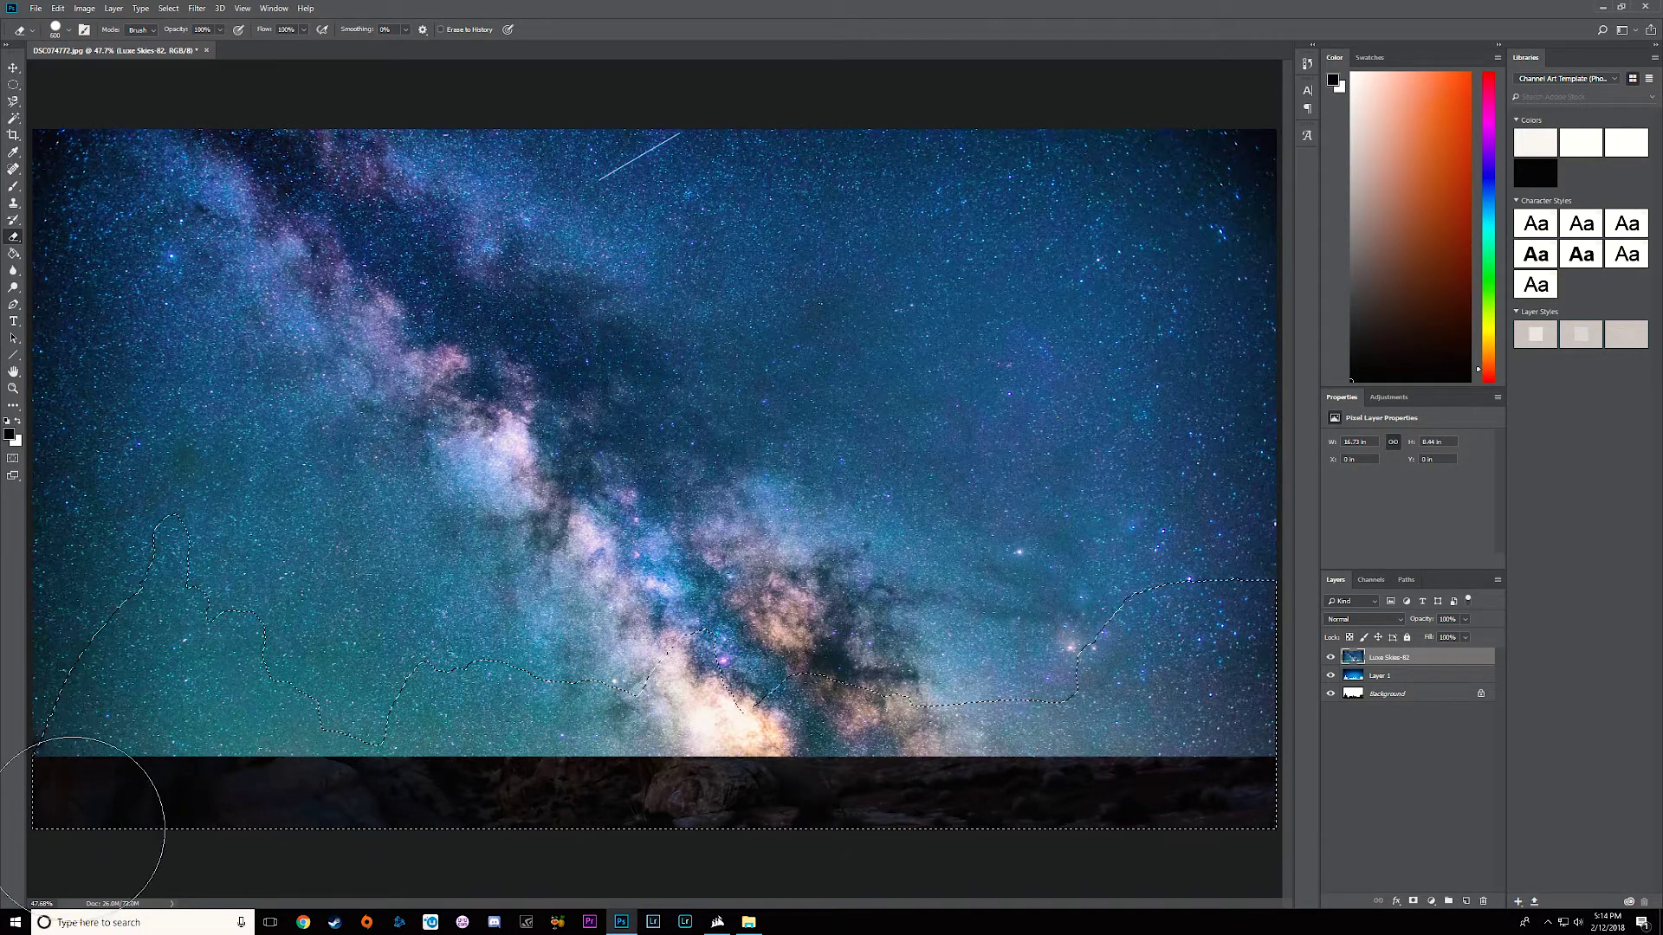
mouse_move(95, 805)
left_mouse_down()
mouse_move(156, 659)
mouse_move(53, 733)
mouse_move(120, 595)
mouse_move(54, 756)
mouse_move(107, 668)
mouse_move(255, 750)
left_mouse_up()
mouse_move(718, 692)
left_mouse_down()
mouse_move(891, 724)
mouse_move(1206, 632)
mouse_move(1150, 667)
mouse_move(490, 621)
left_mouse_up()
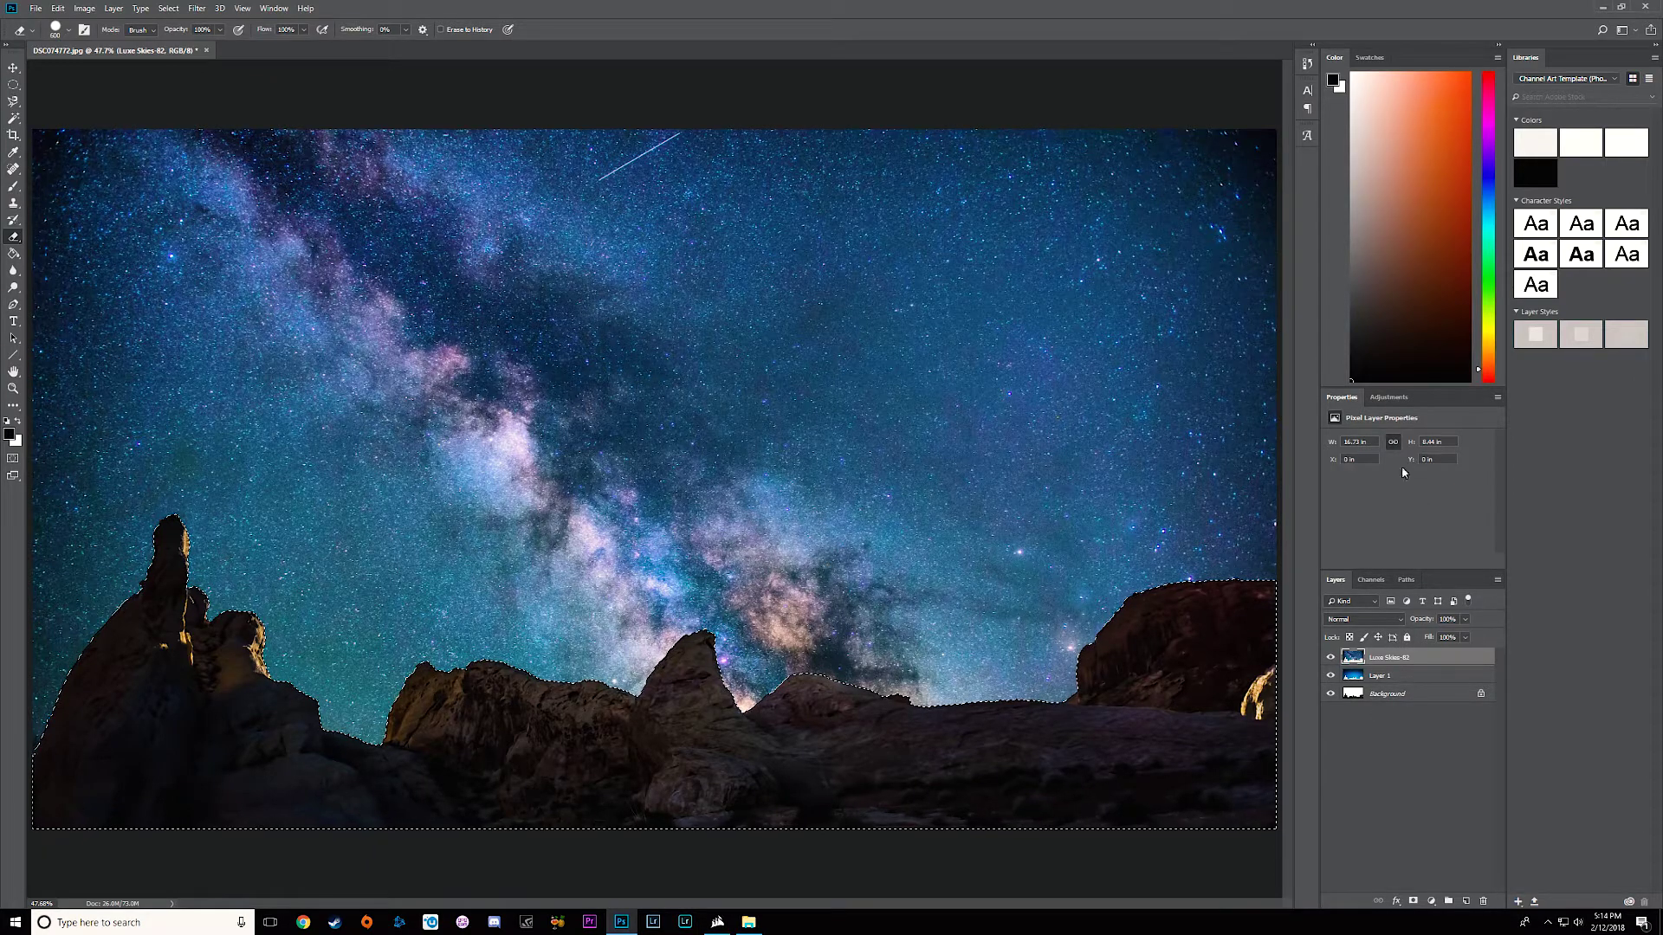
Add a Brightness/Contrast adjustment limited to the rock selection and lower its brightness to about -50
left_click(1388, 397)
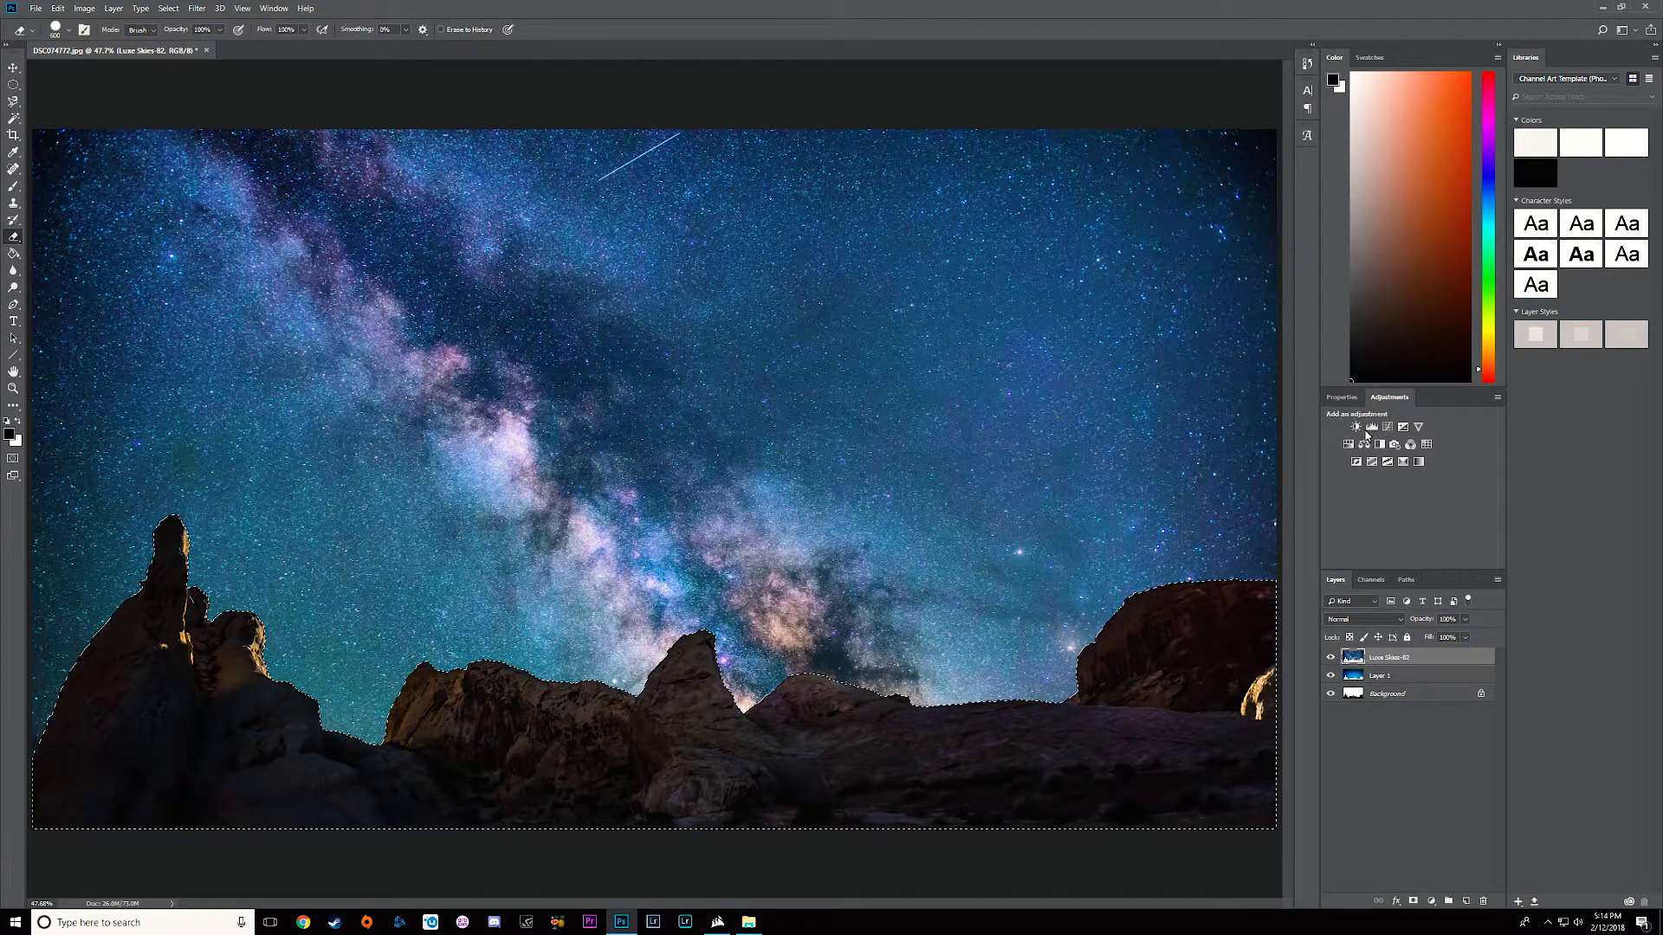
left_click(1357, 428)
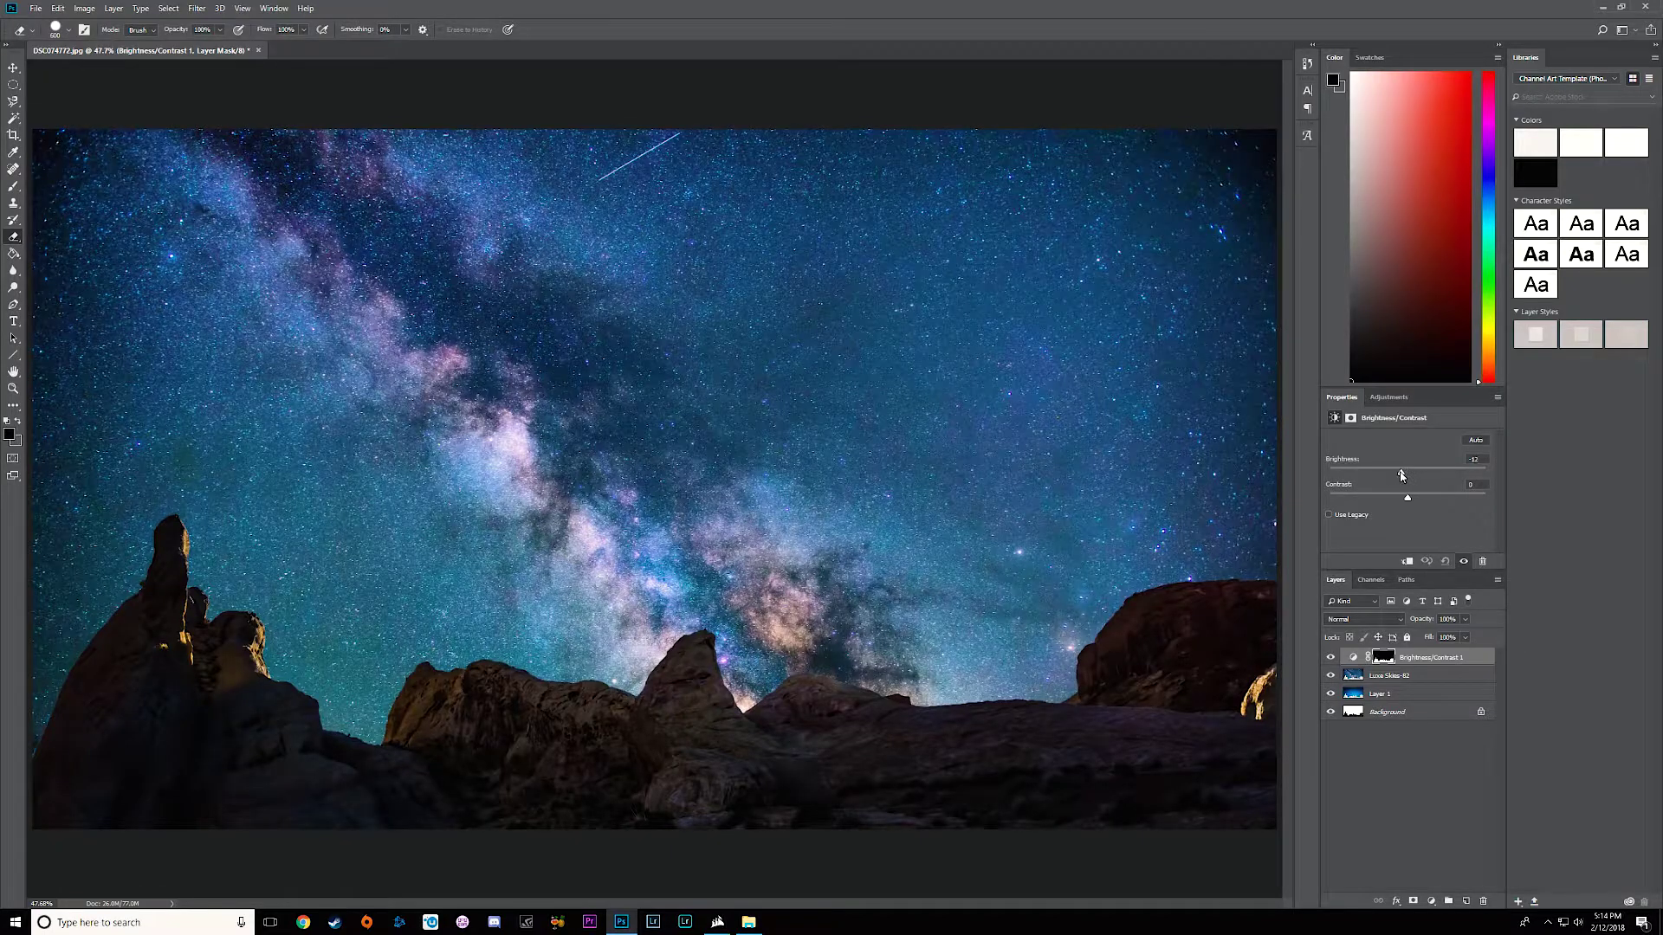
left_click_drag(1402, 476, 1391, 476)
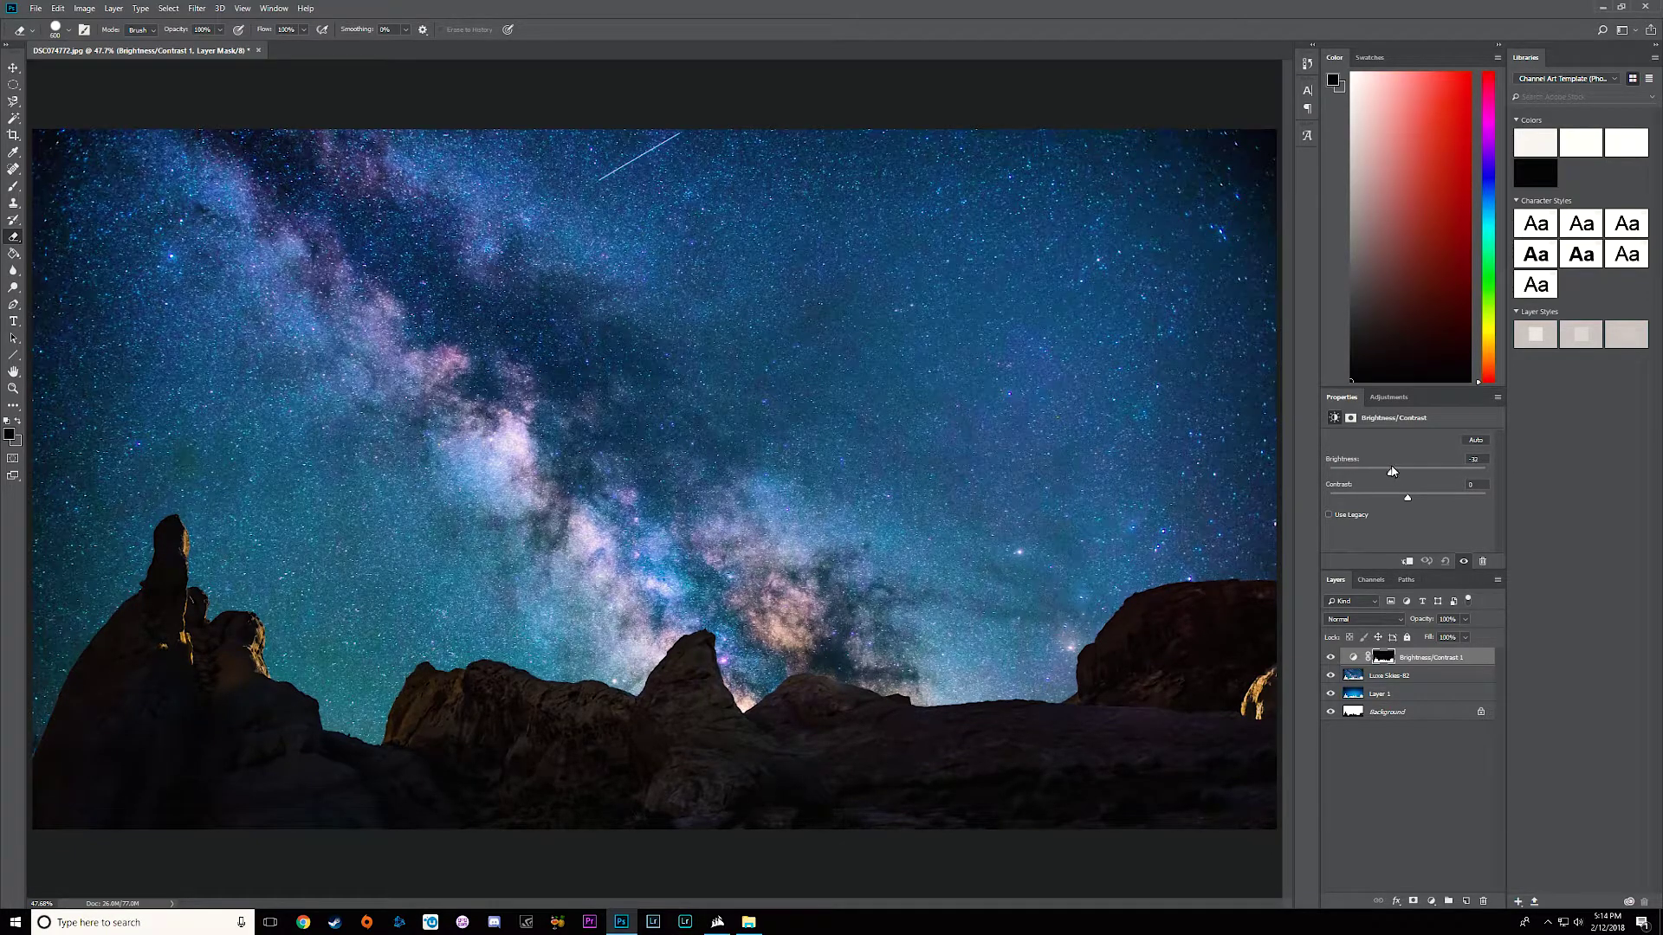
mouse_move(1391, 472)
left_mouse_down()
mouse_move(1409, 473)
mouse_move(1388, 481)
left_mouse_up()
left_click(36, 9)
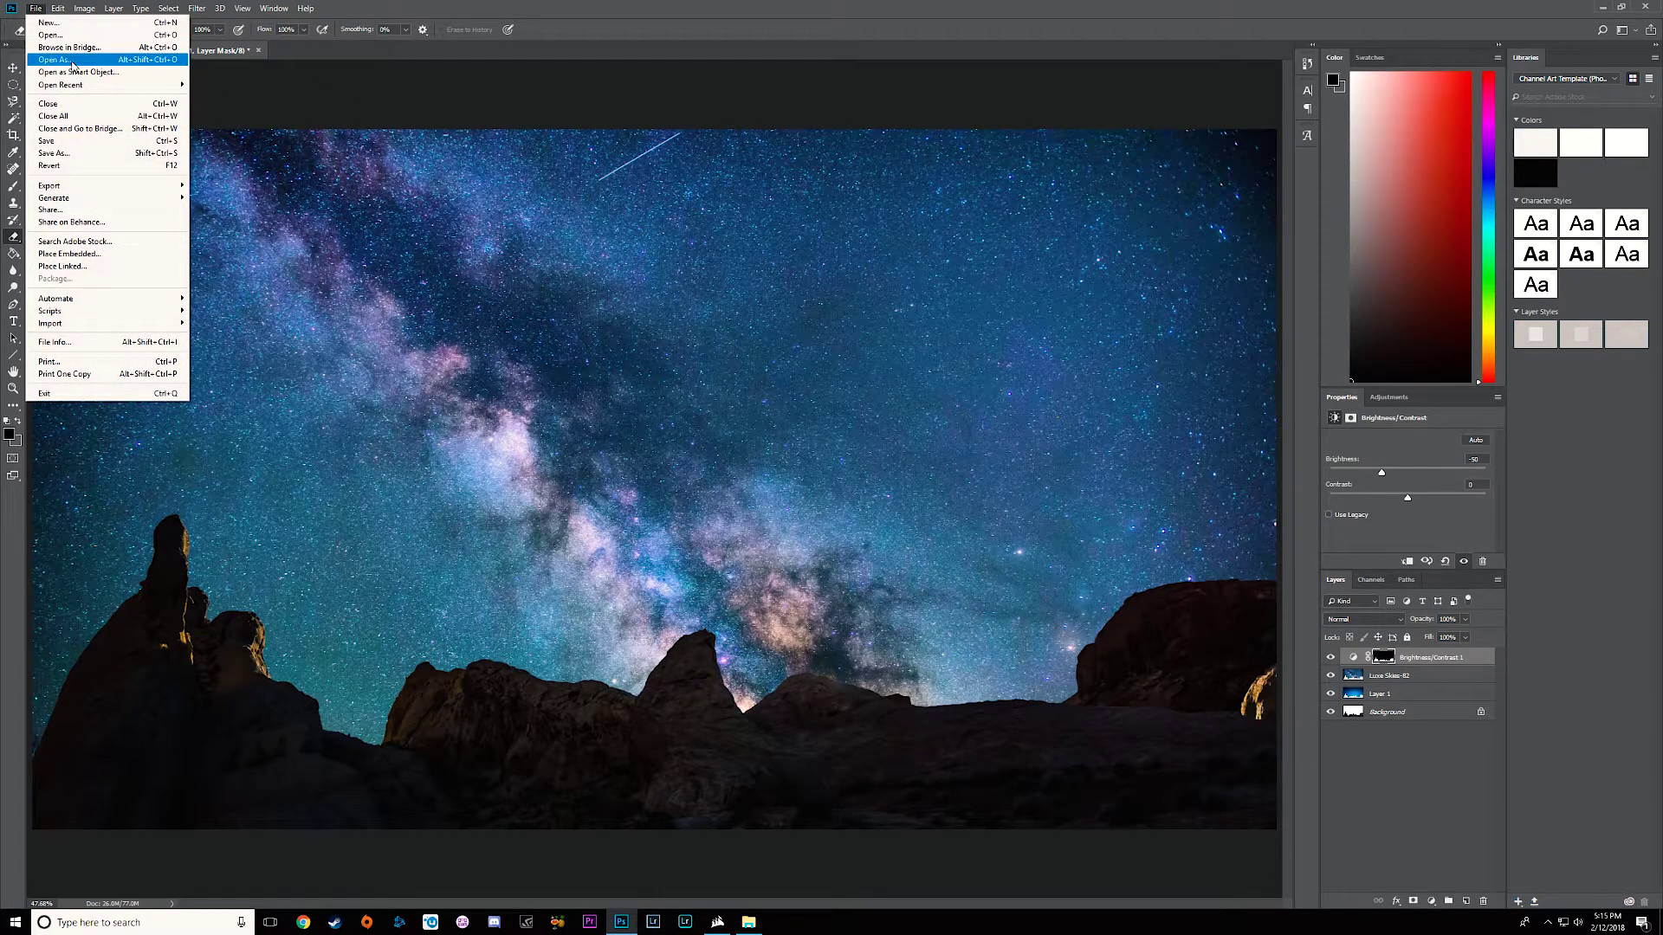
left_click(54, 153)
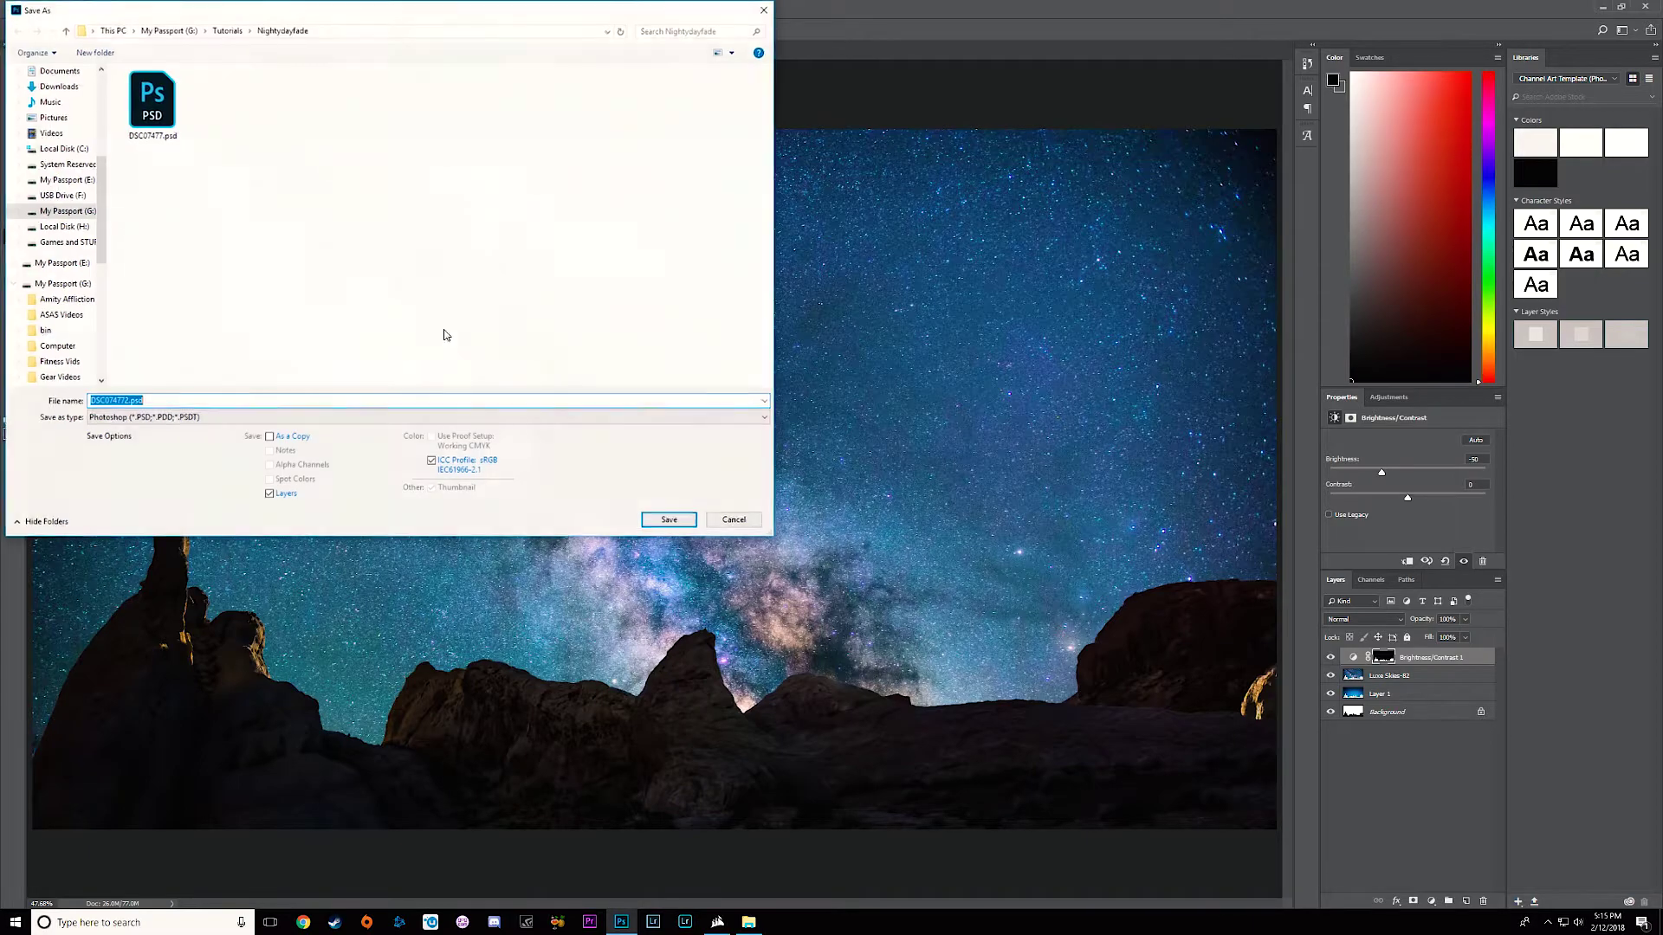
left_click(191, 417)
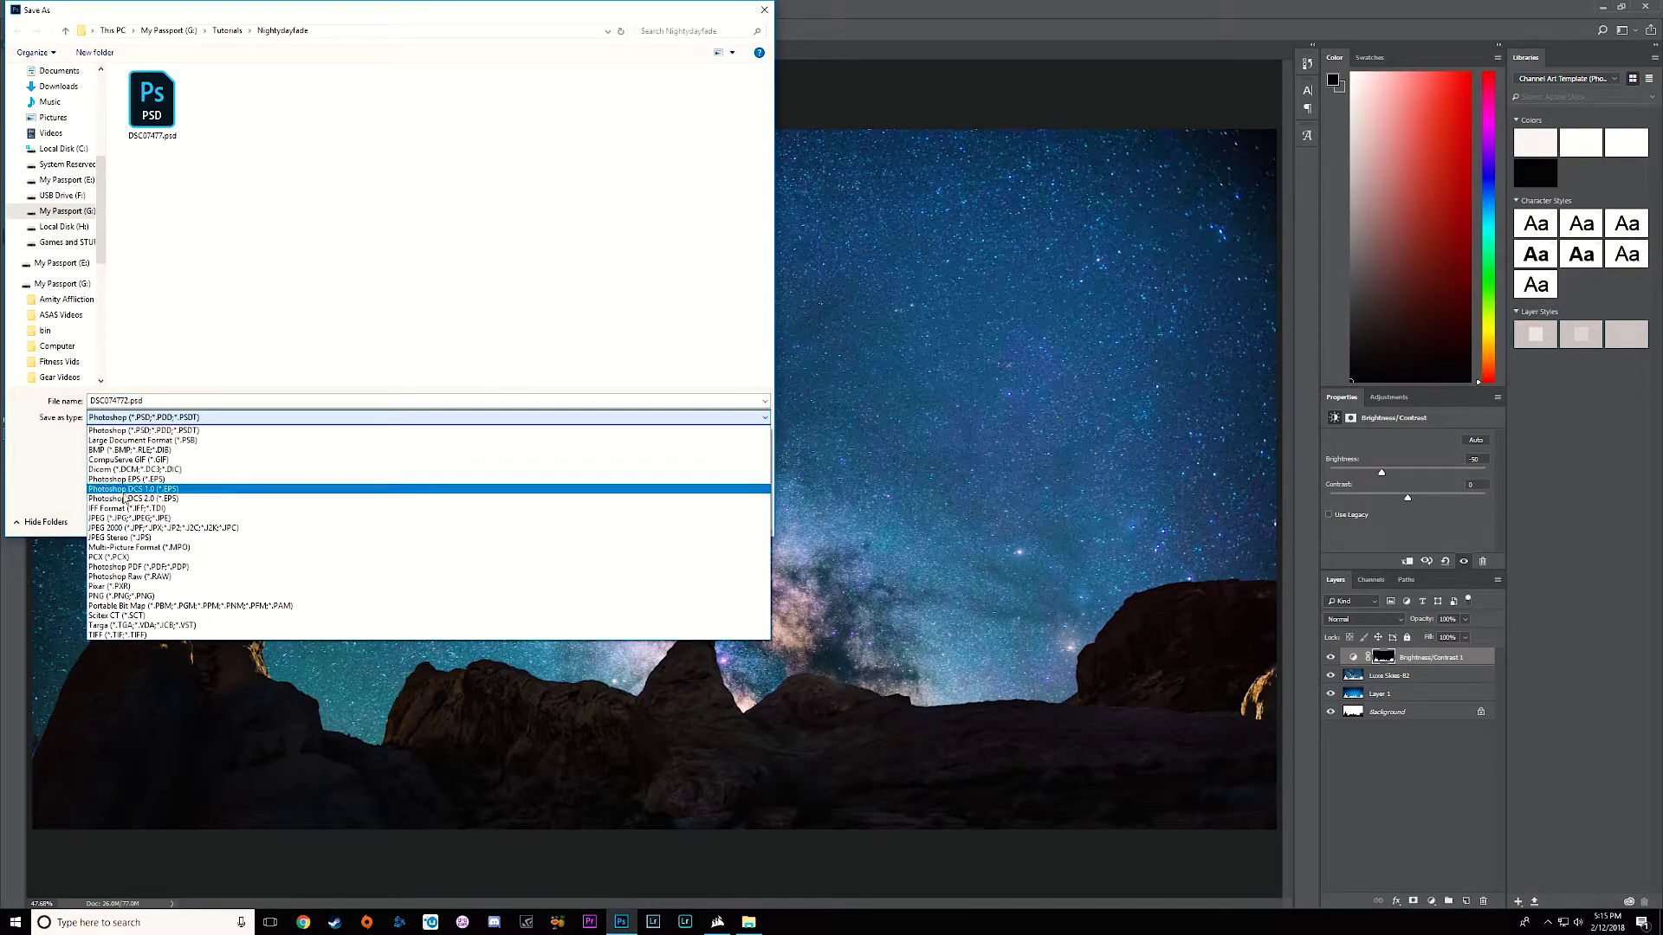
left_click(130, 517)
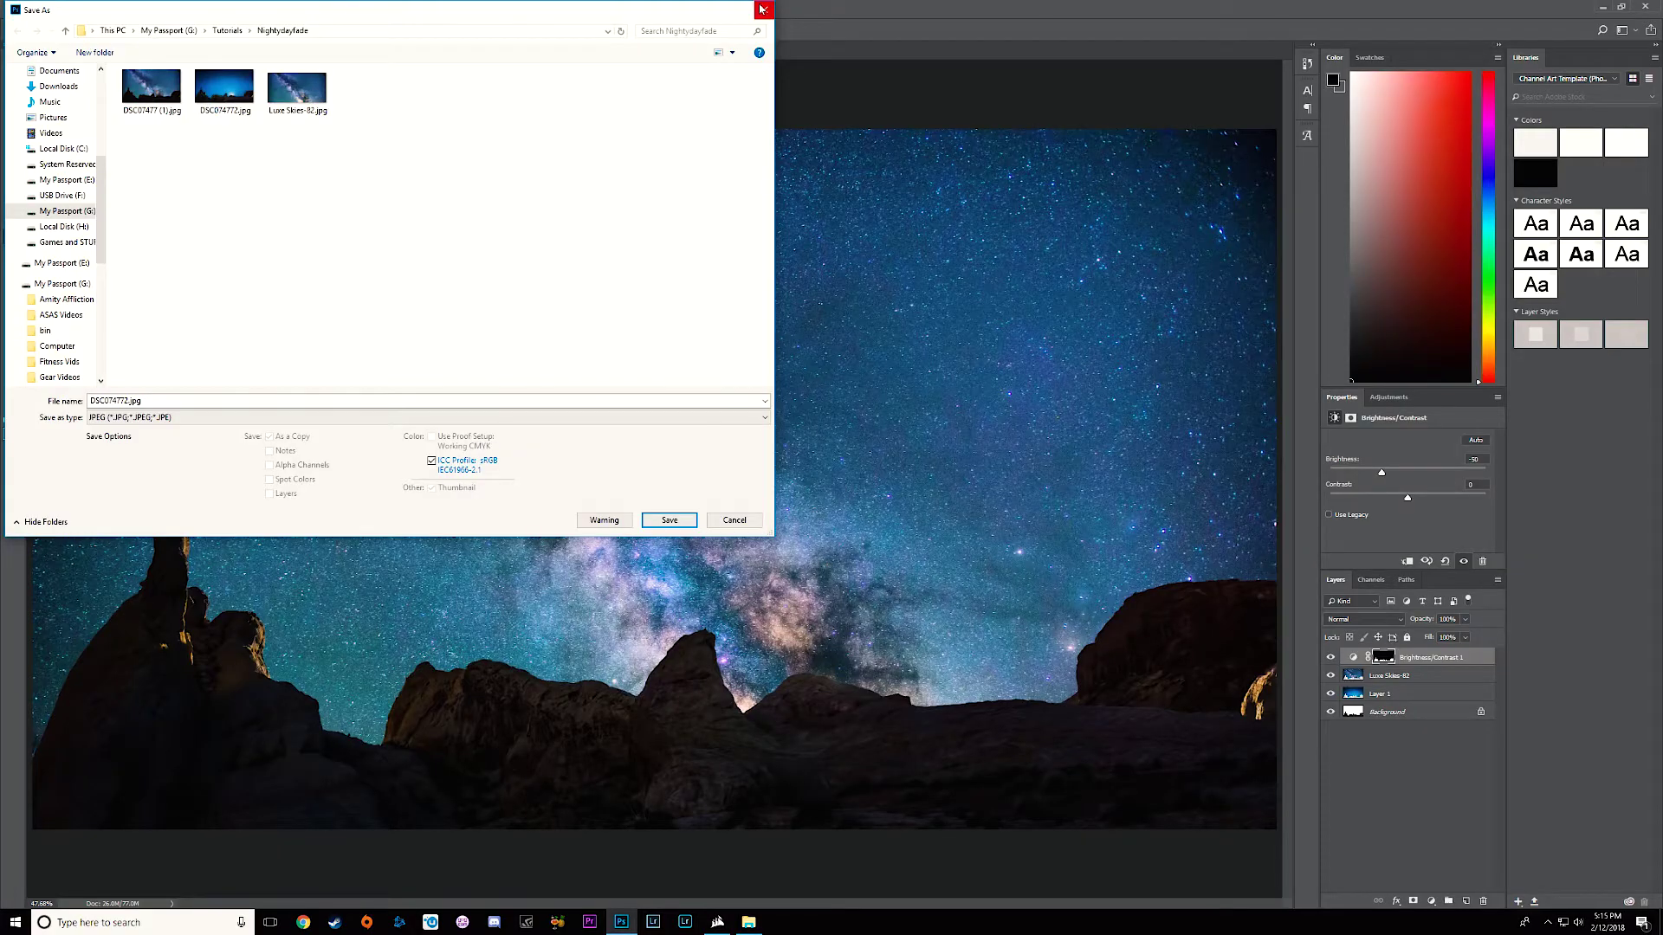
key("Escape")
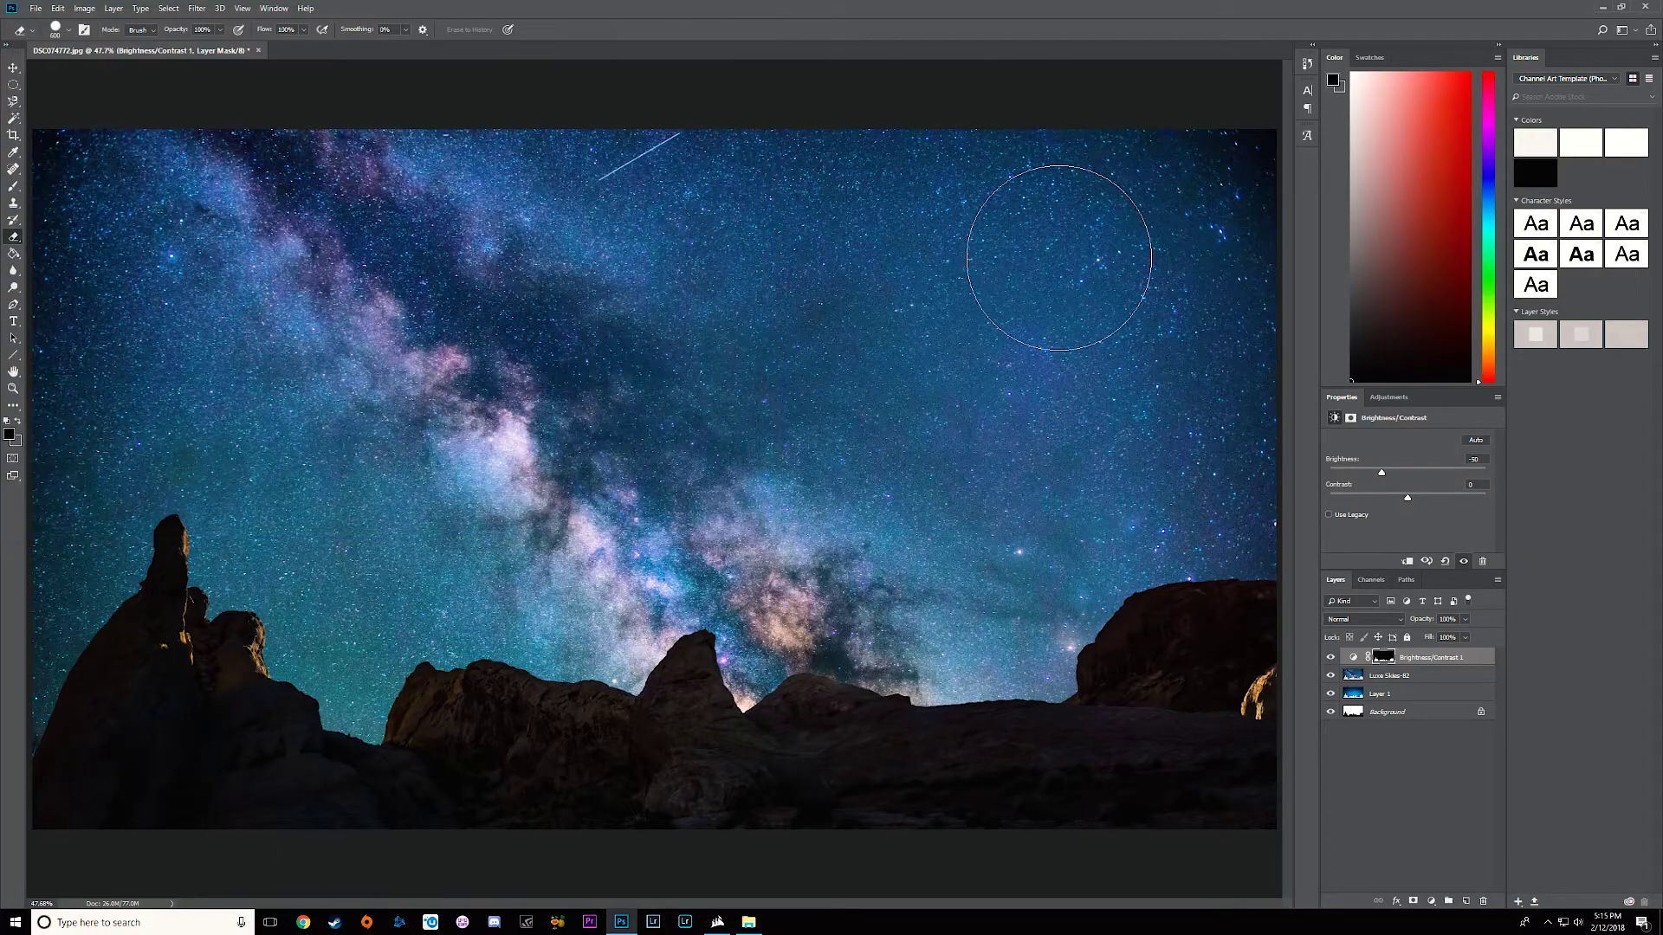
Switch to the Nightydayfade folder and preview DSC07477 (1).jpg, DSC074772.jpg and the milkywayfade.mp4 video
left_click(1601, 9)
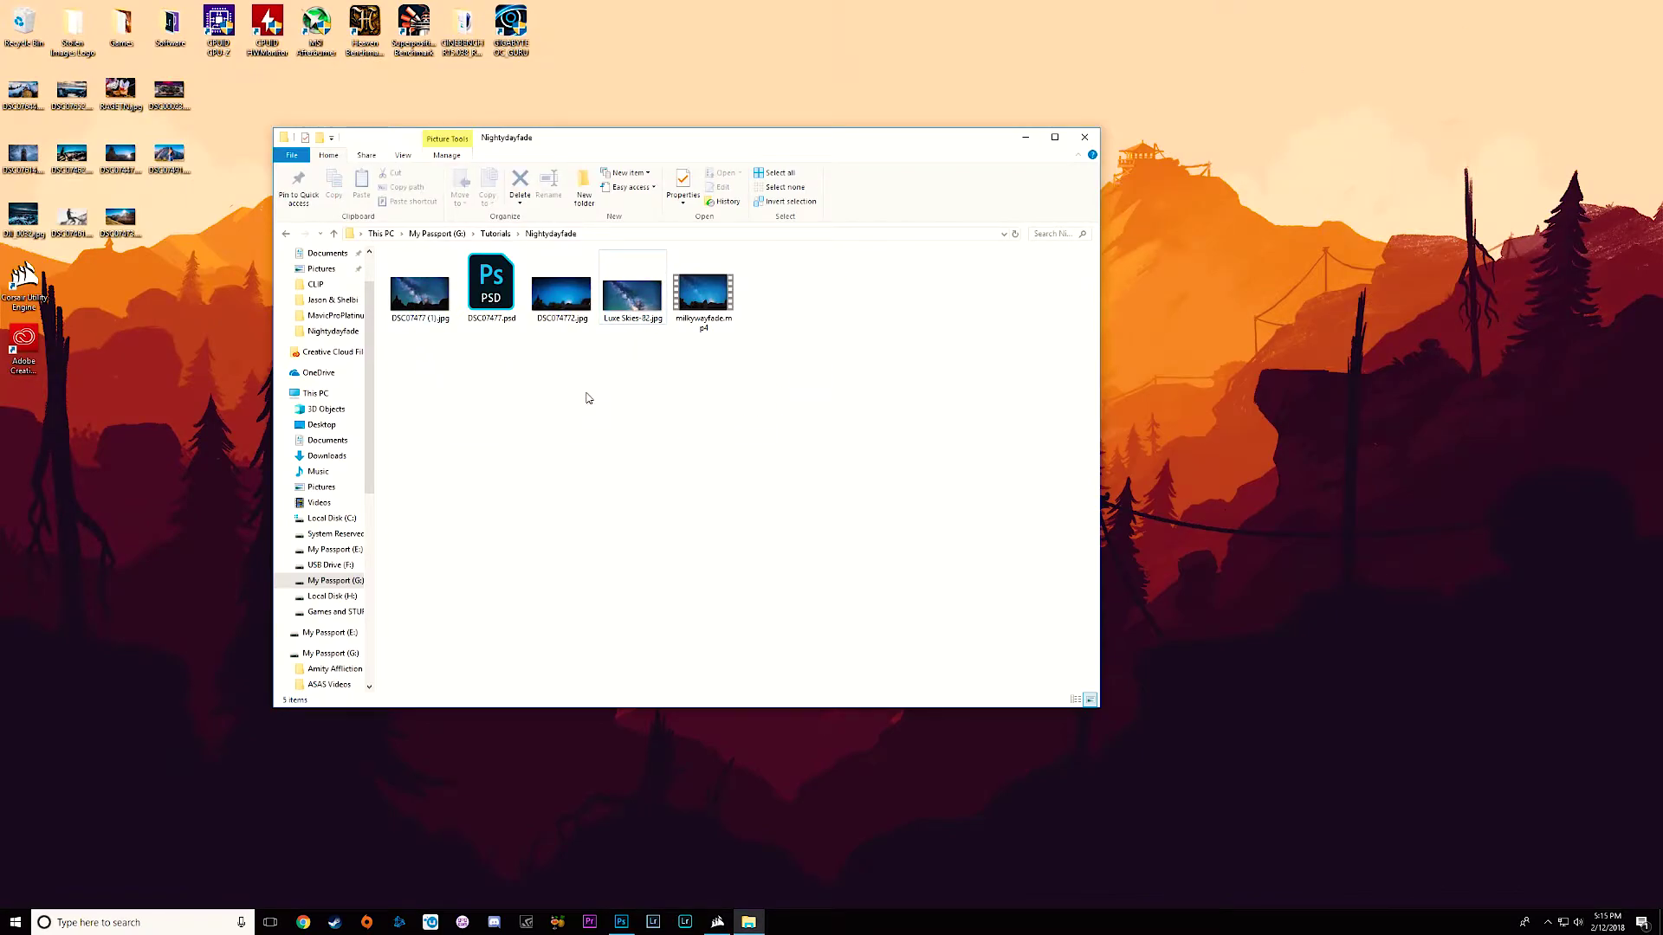
double_click(425, 296)
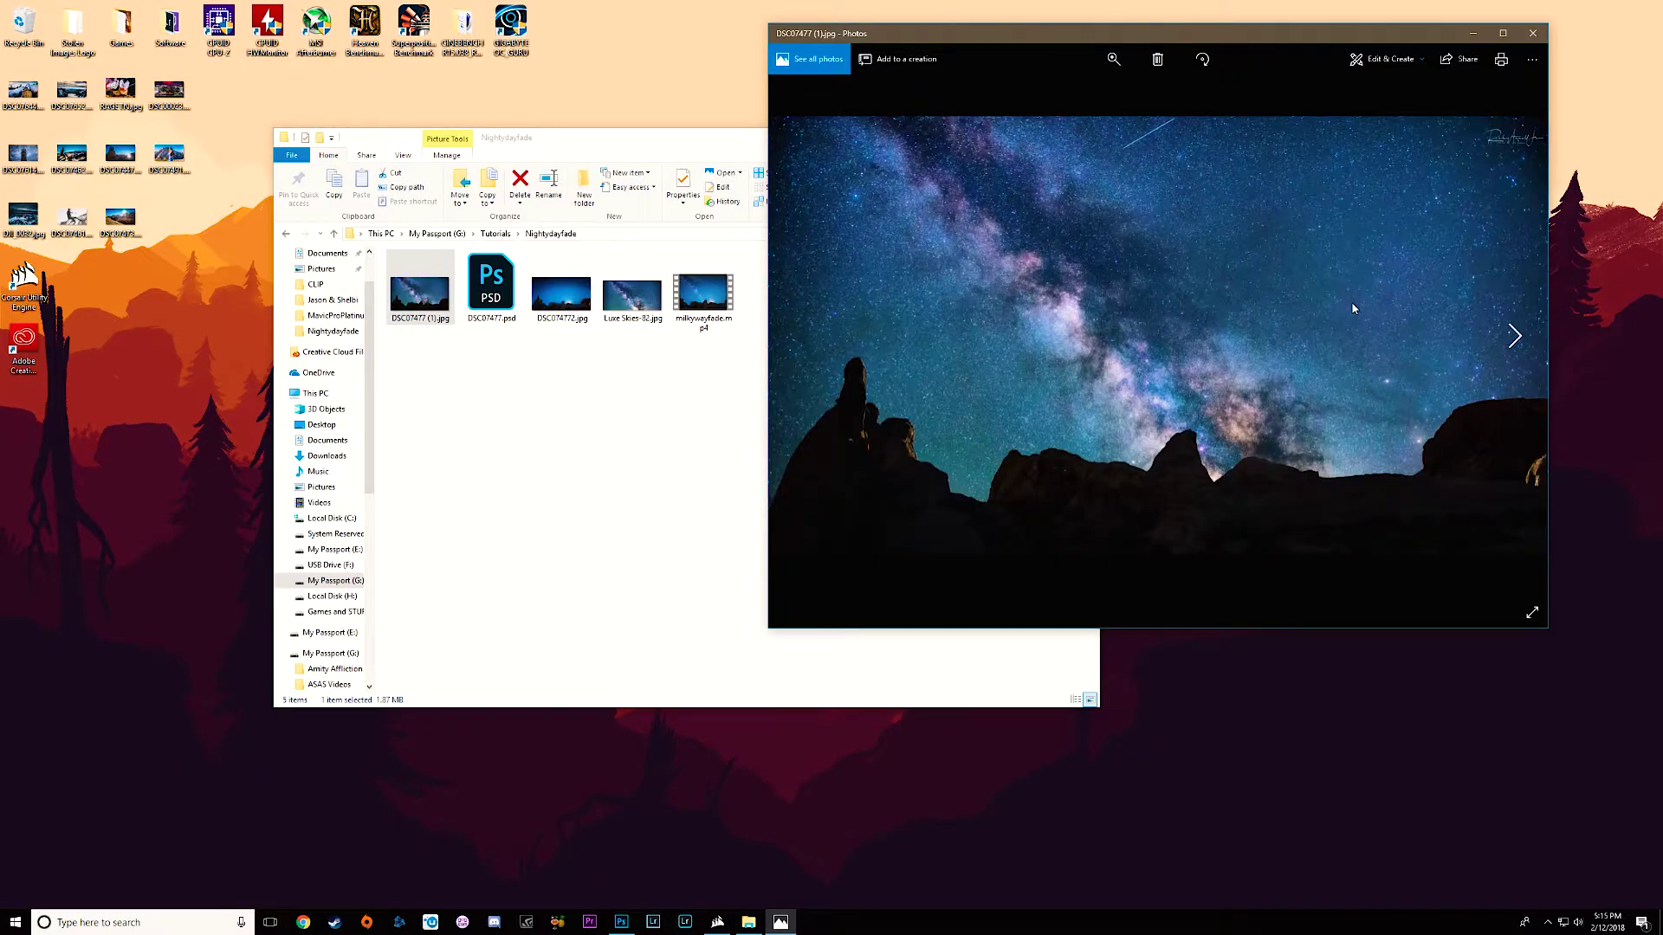
left_click(1532, 33)
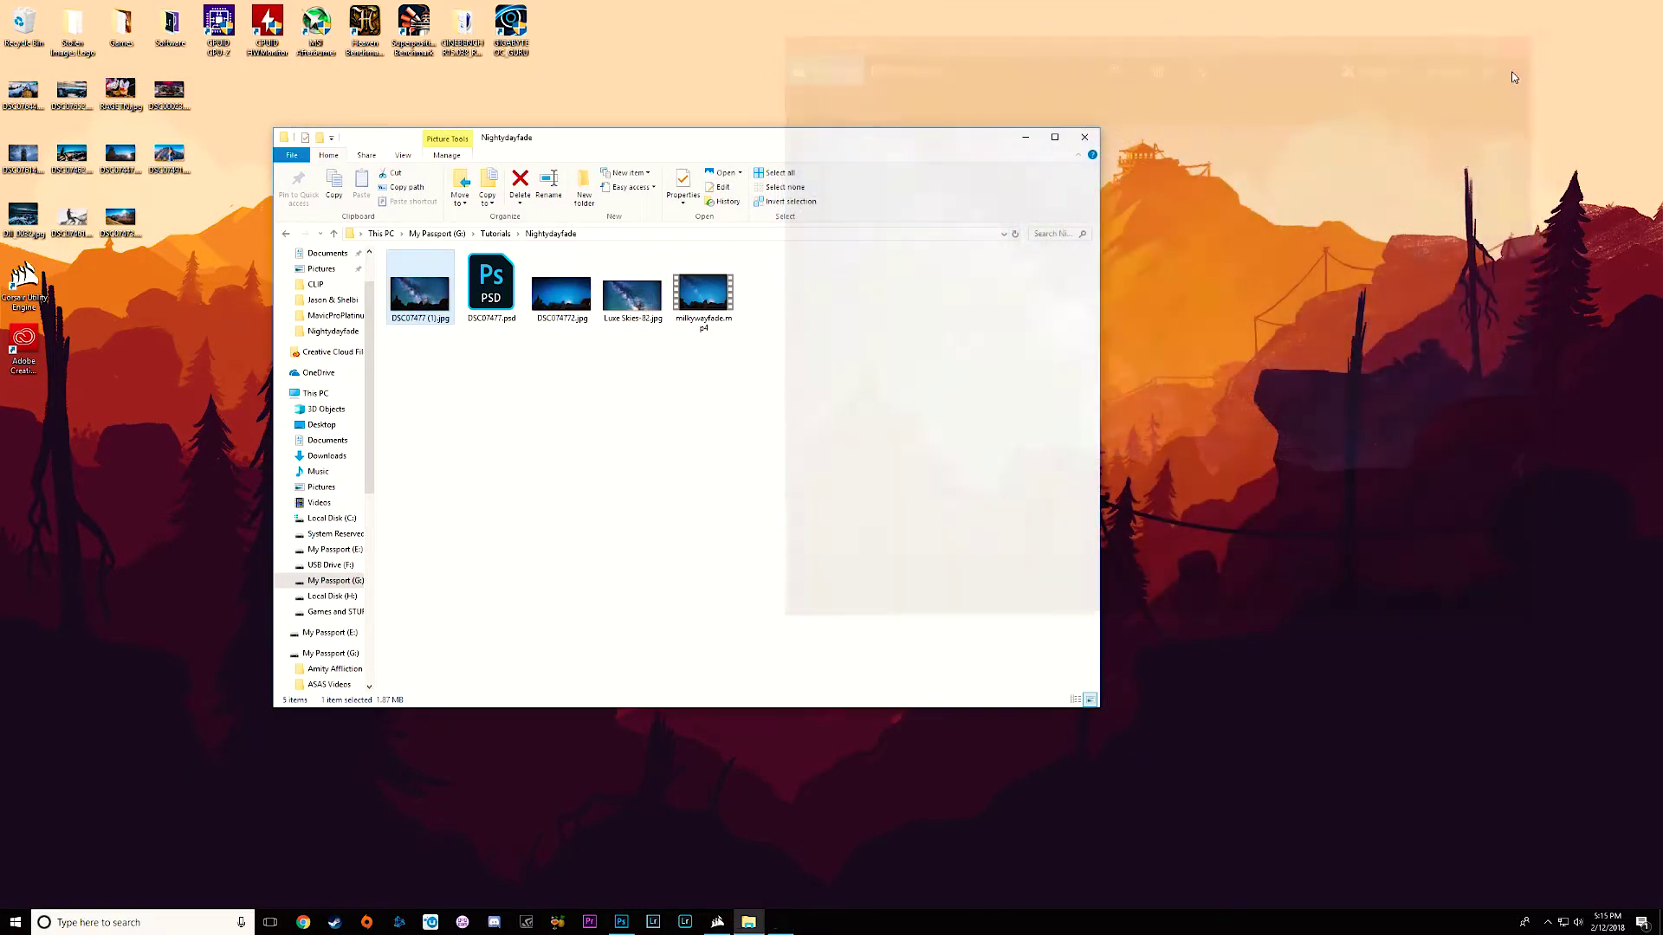
double_click(564, 297)
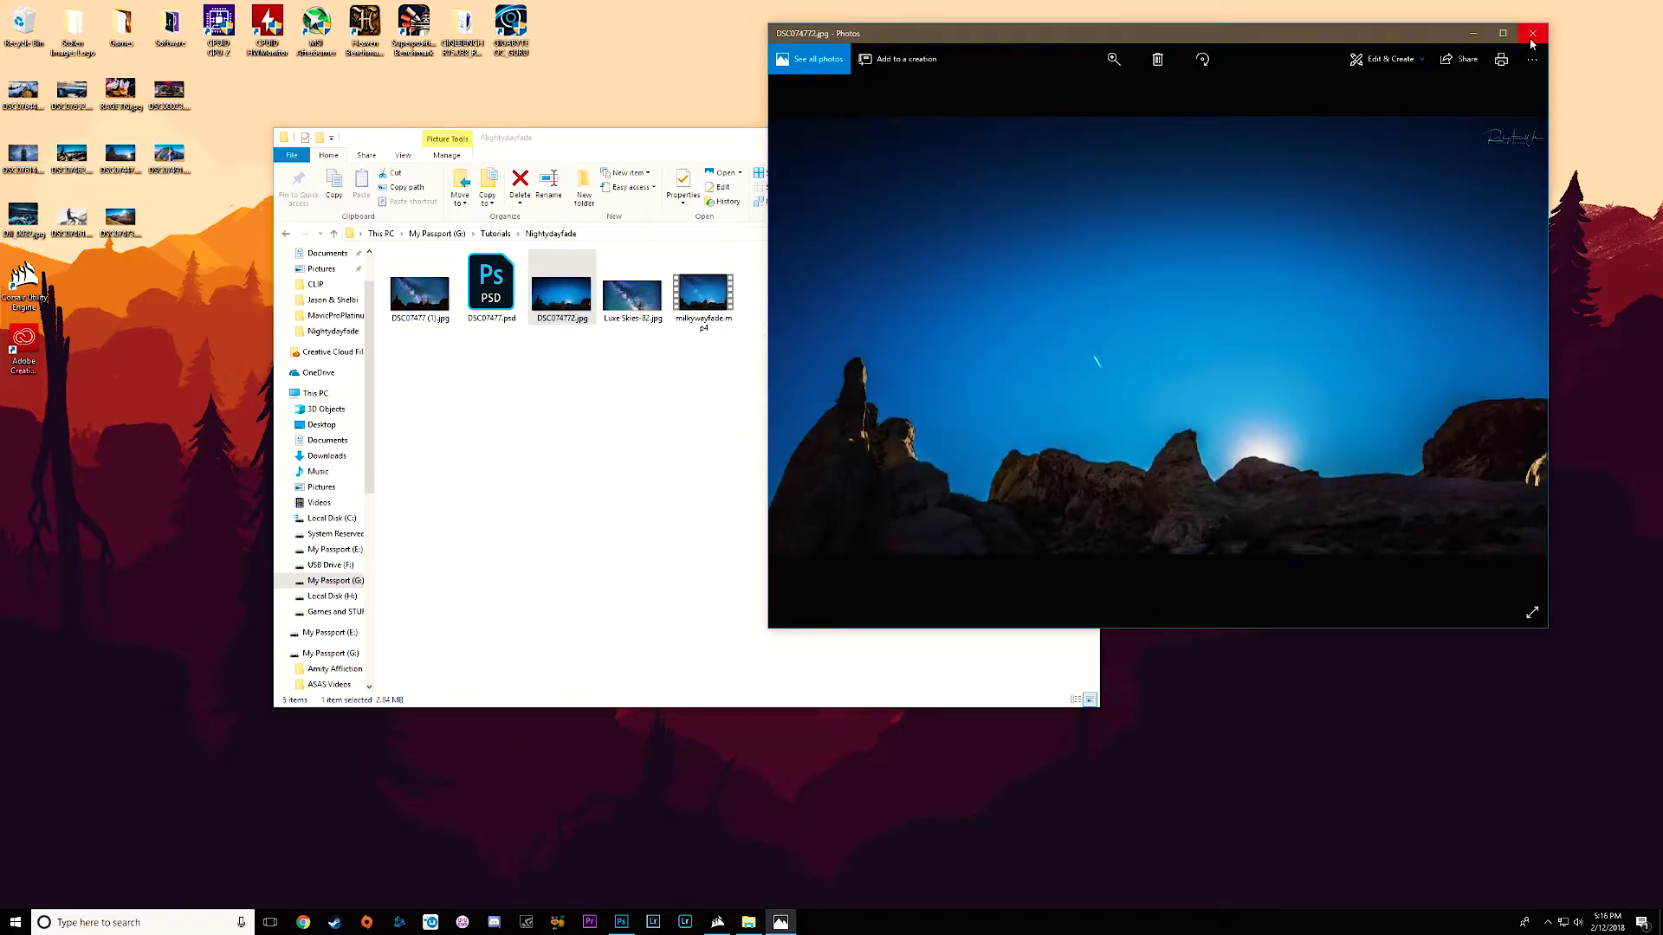
left_click(1532, 35)
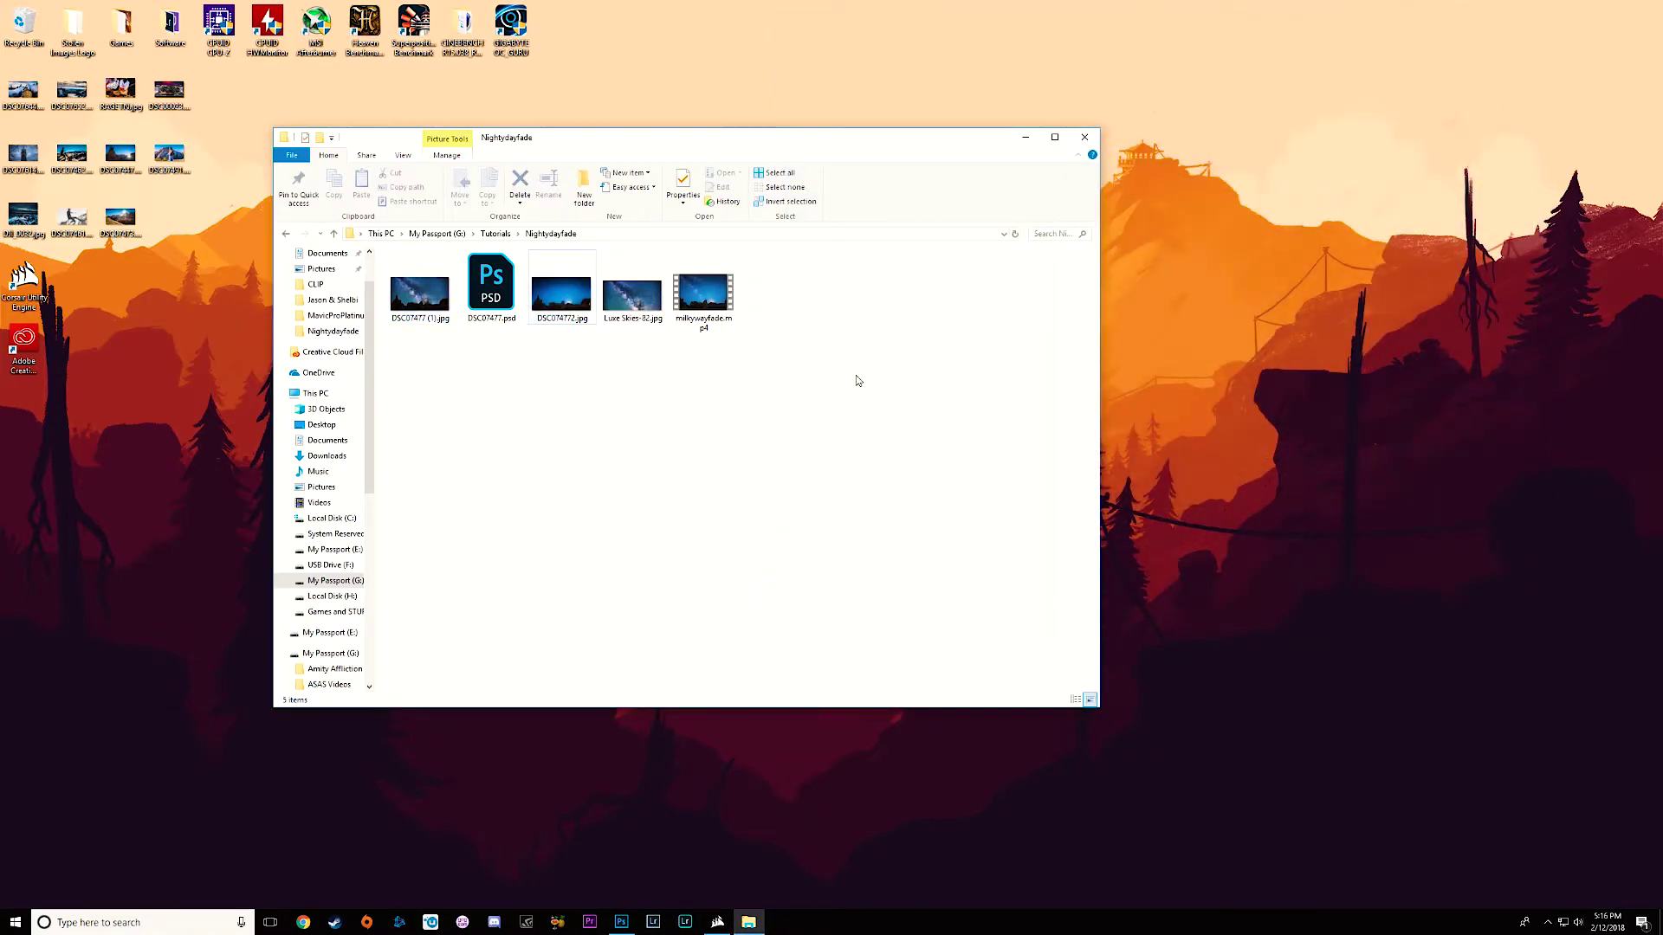
double_click(716, 305)
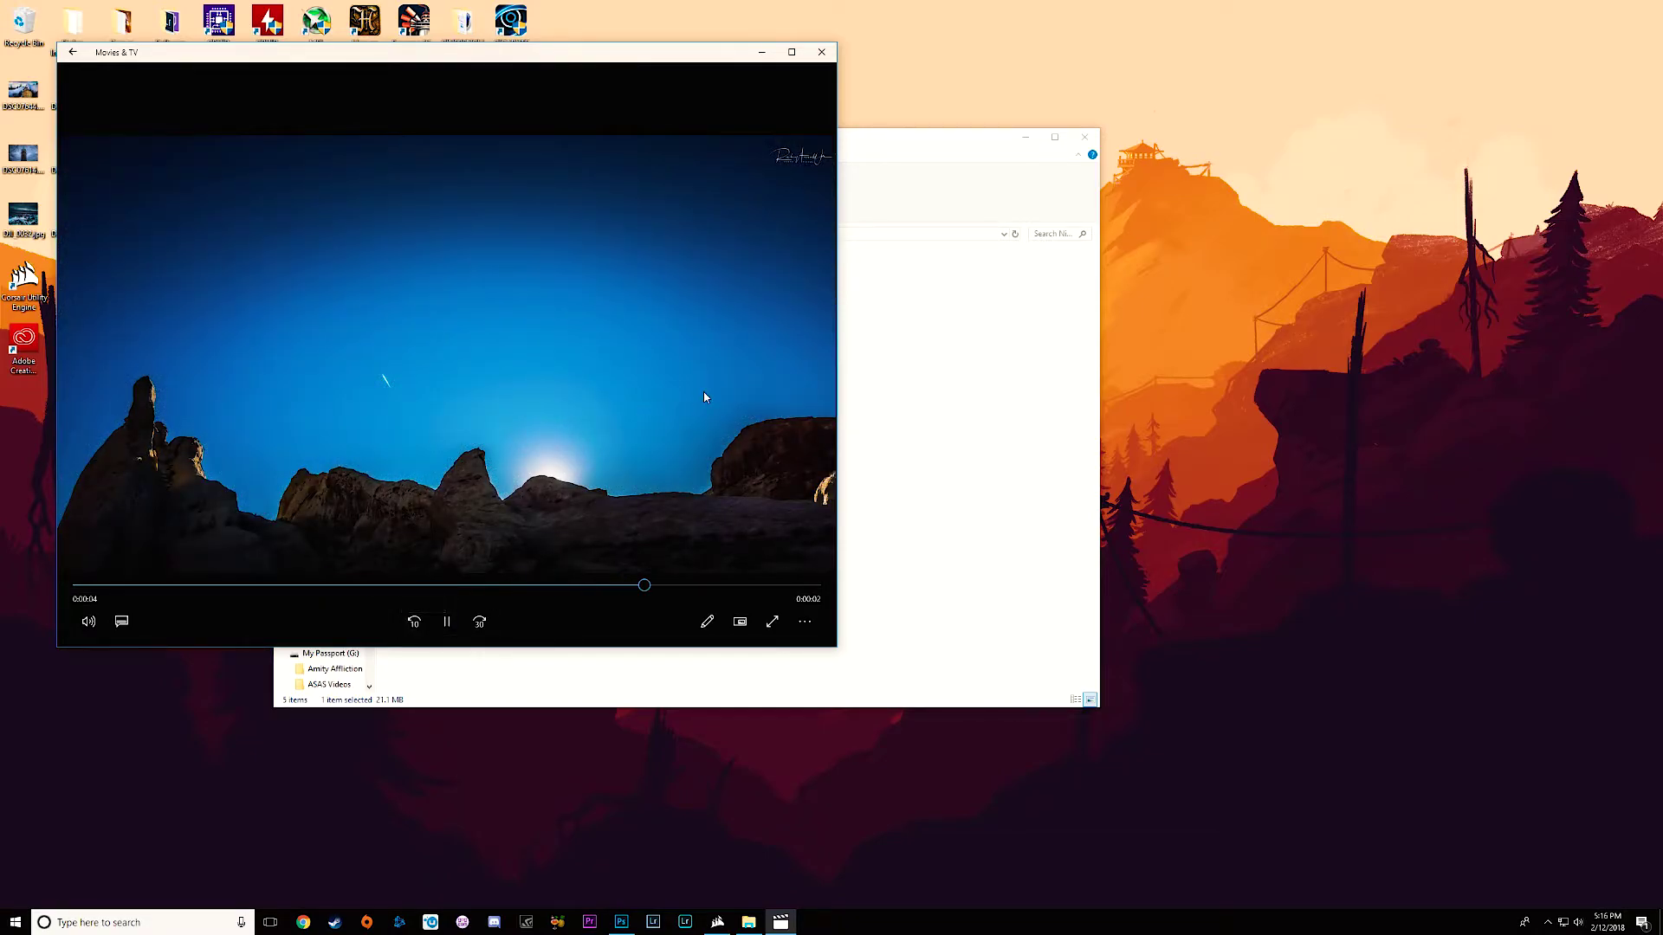
left_click(822, 53)
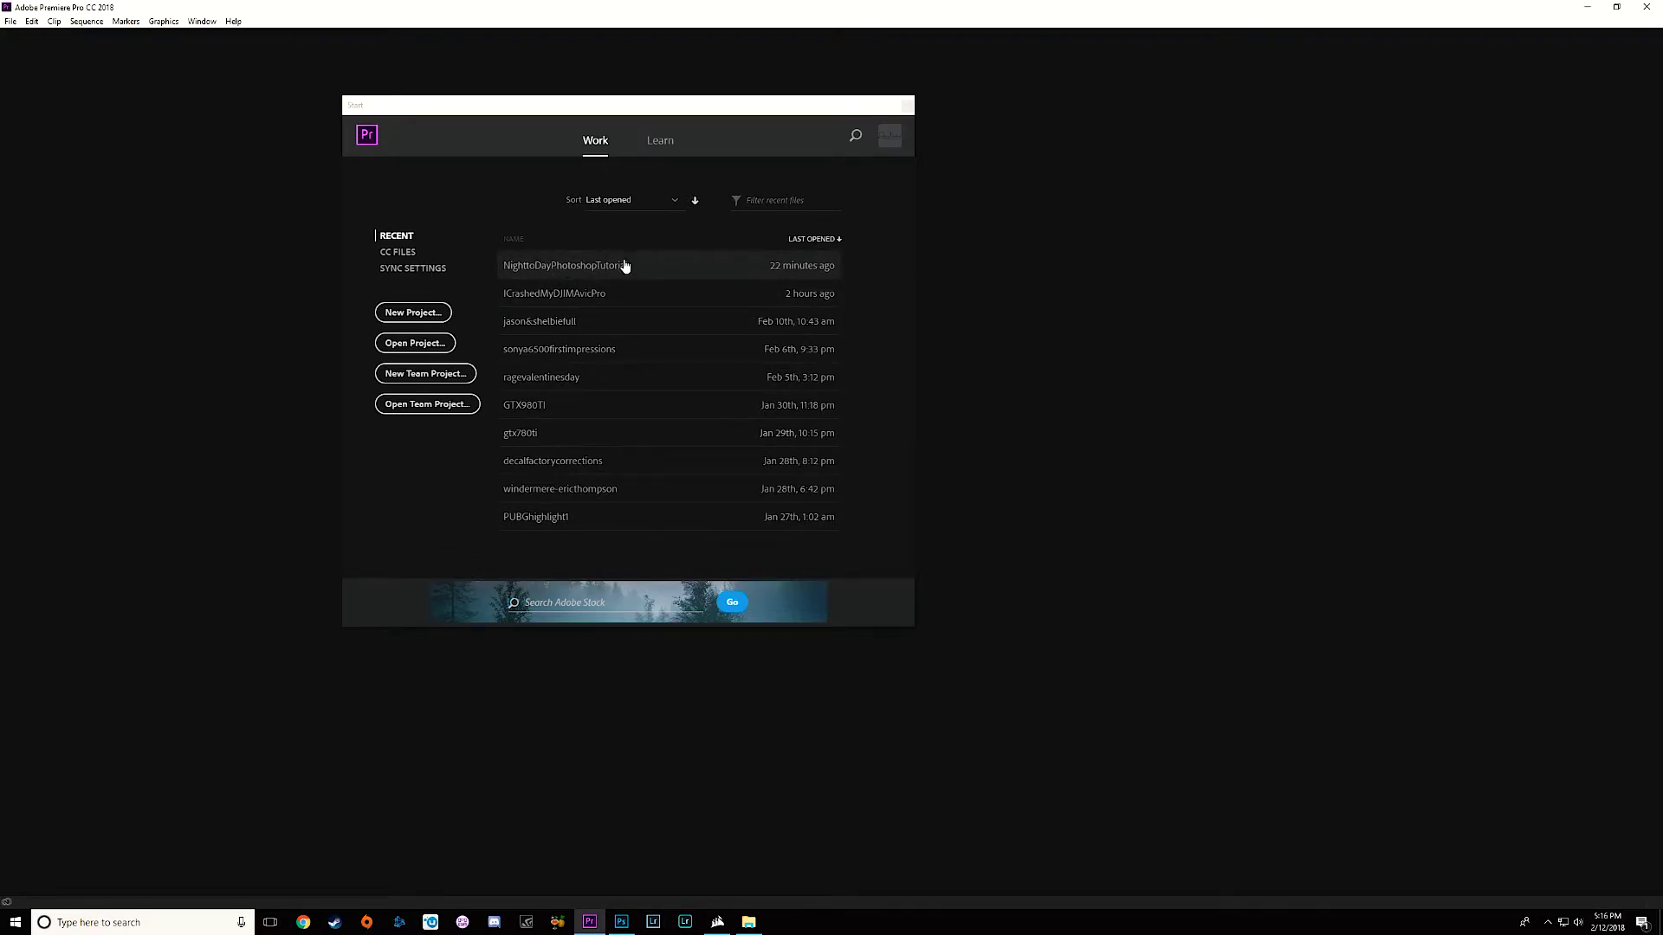
Create a Premiere Pro project named NighttoDayPhotoshopTutorial in C:\Projects in Progress, overwriting the existing project of that name
left_click(435, 316)
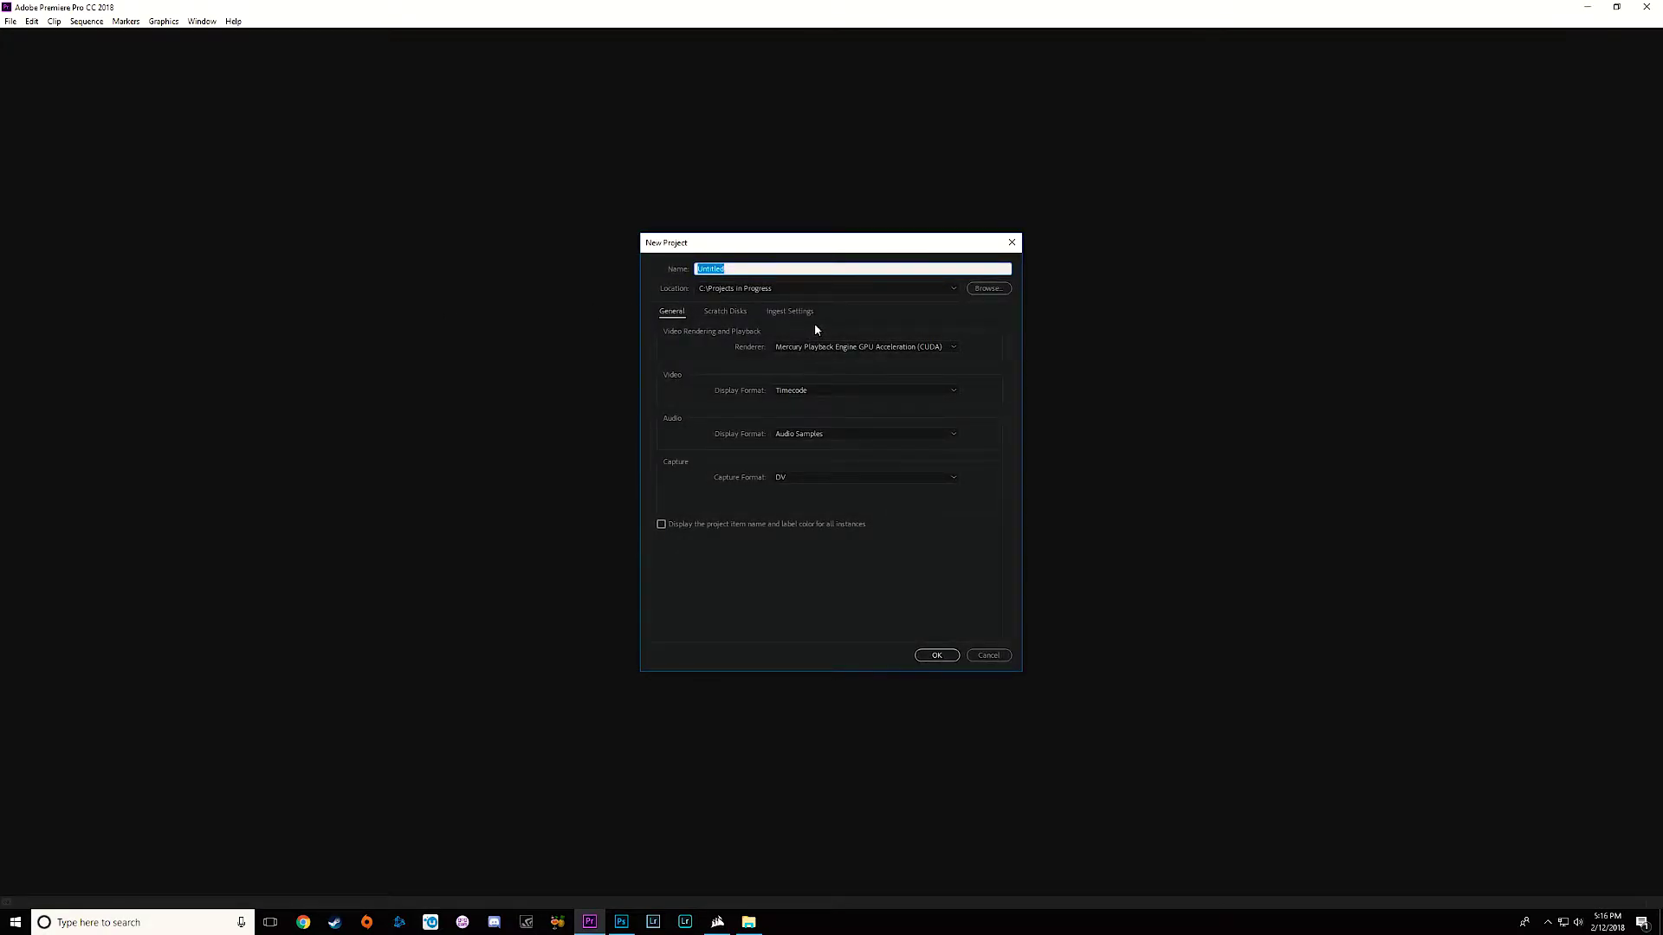
type("NighttoDayPhotoshopTutorial")
left_click(937, 543)
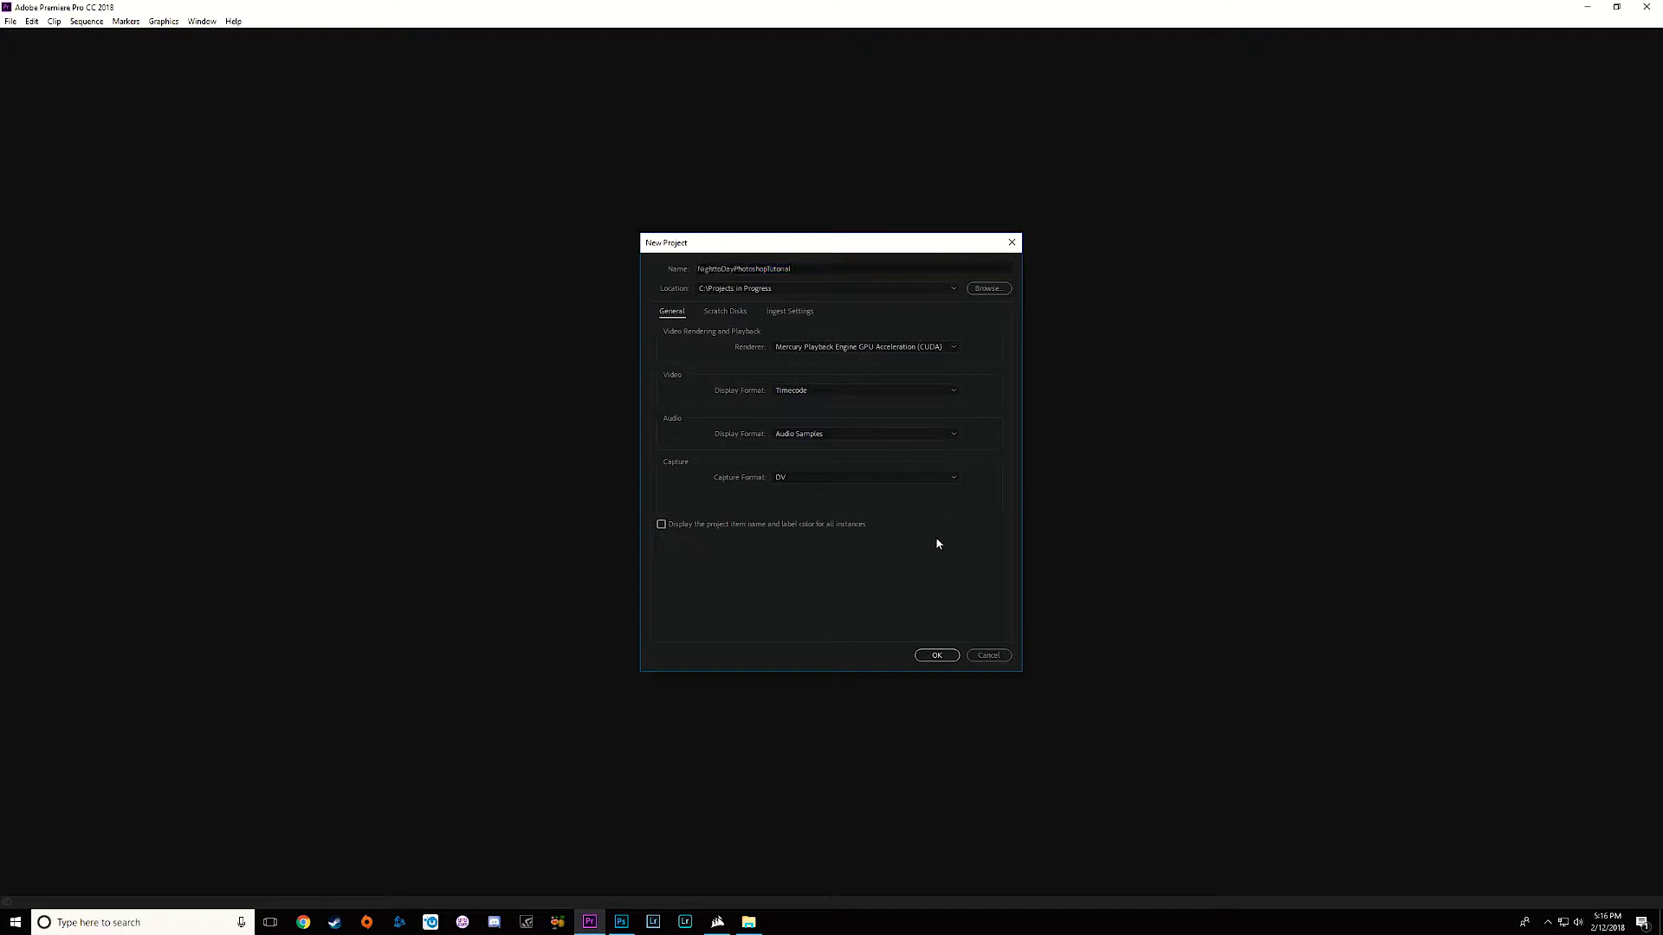
left_click(936, 656)
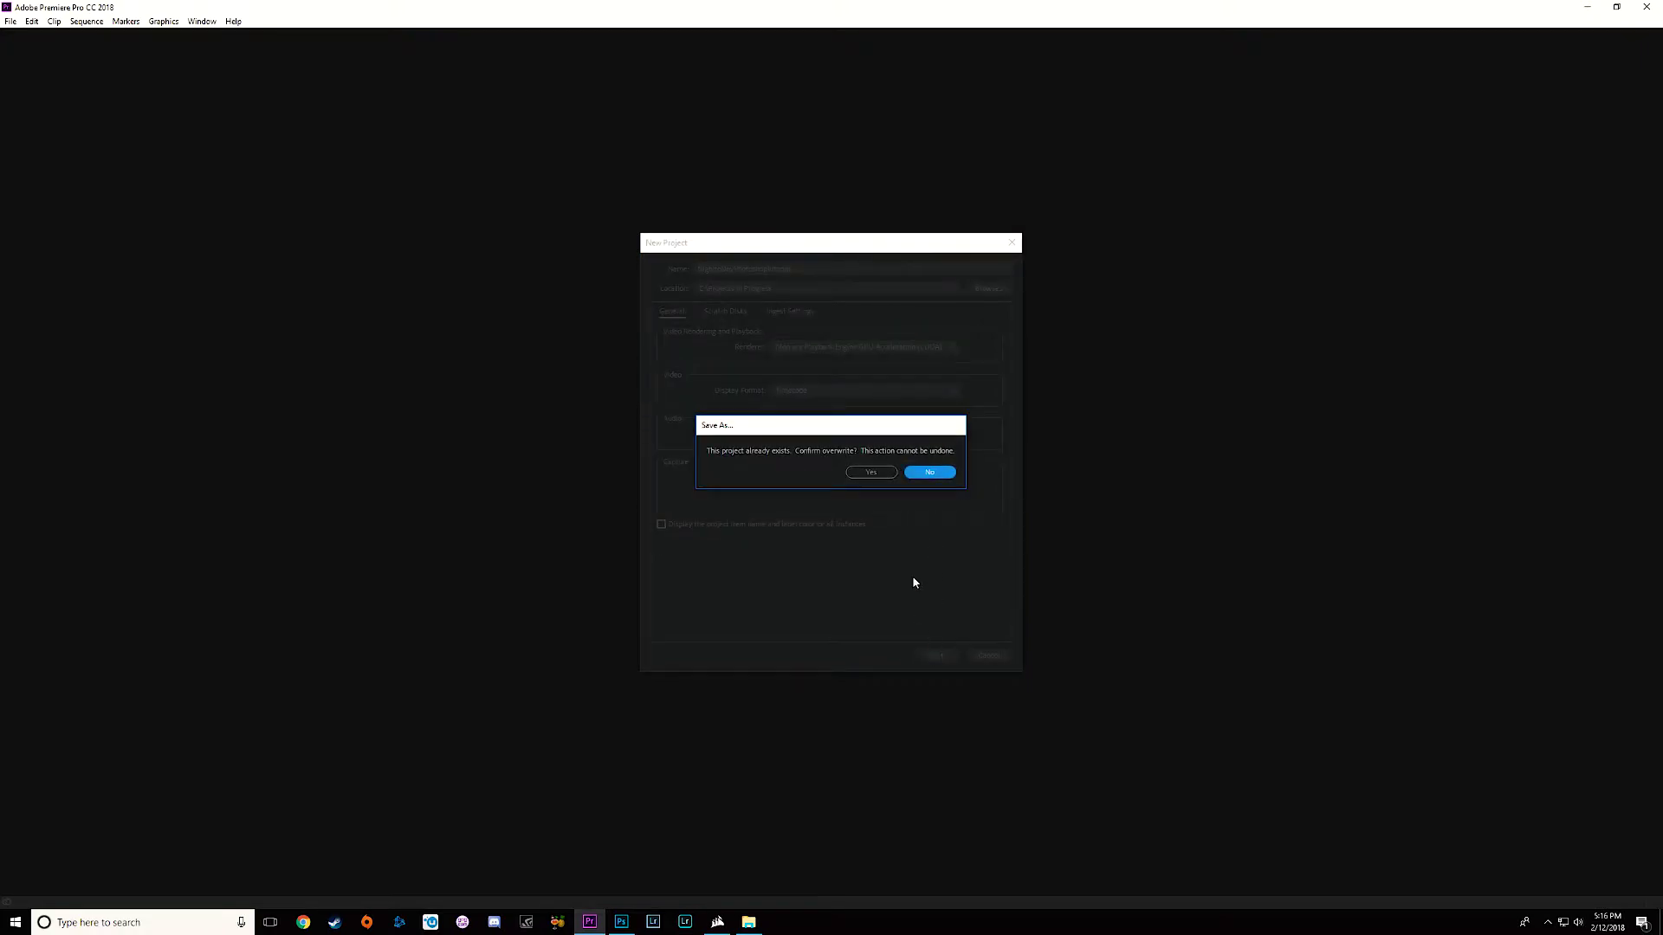
left_click(868, 472)
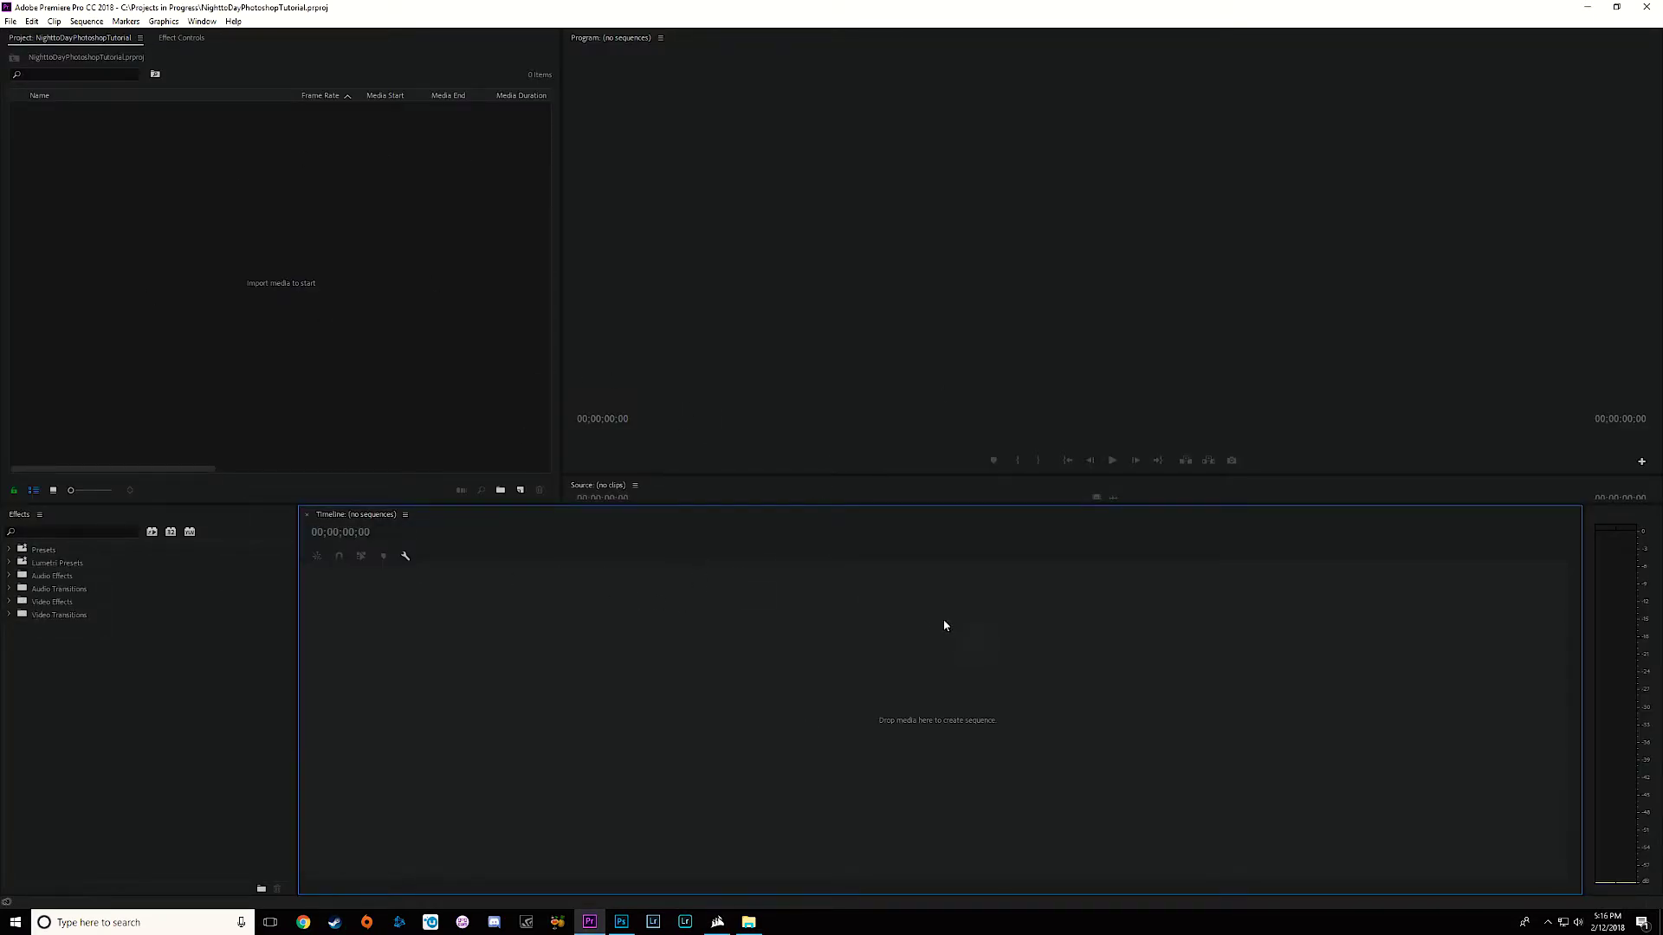
Create a sequence named NighttoDayPhotoshopTutorial with the AVCHD 1080p60 preset
left_click(10, 22)
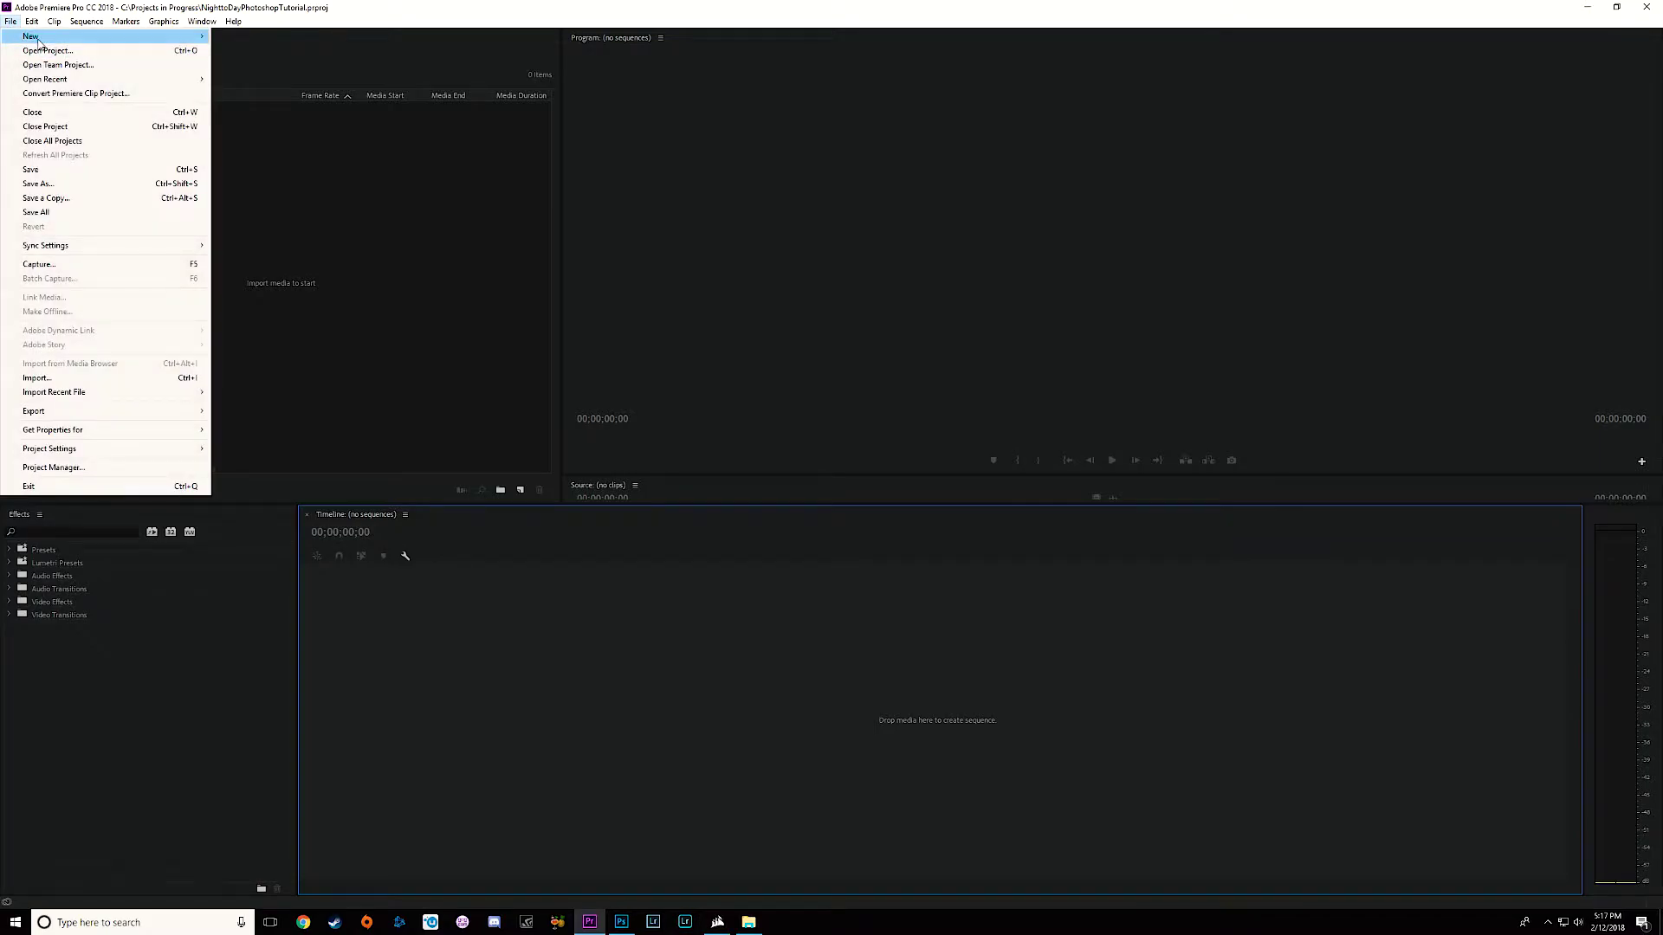
mouse_move(35, 37)
left_click(260, 65)
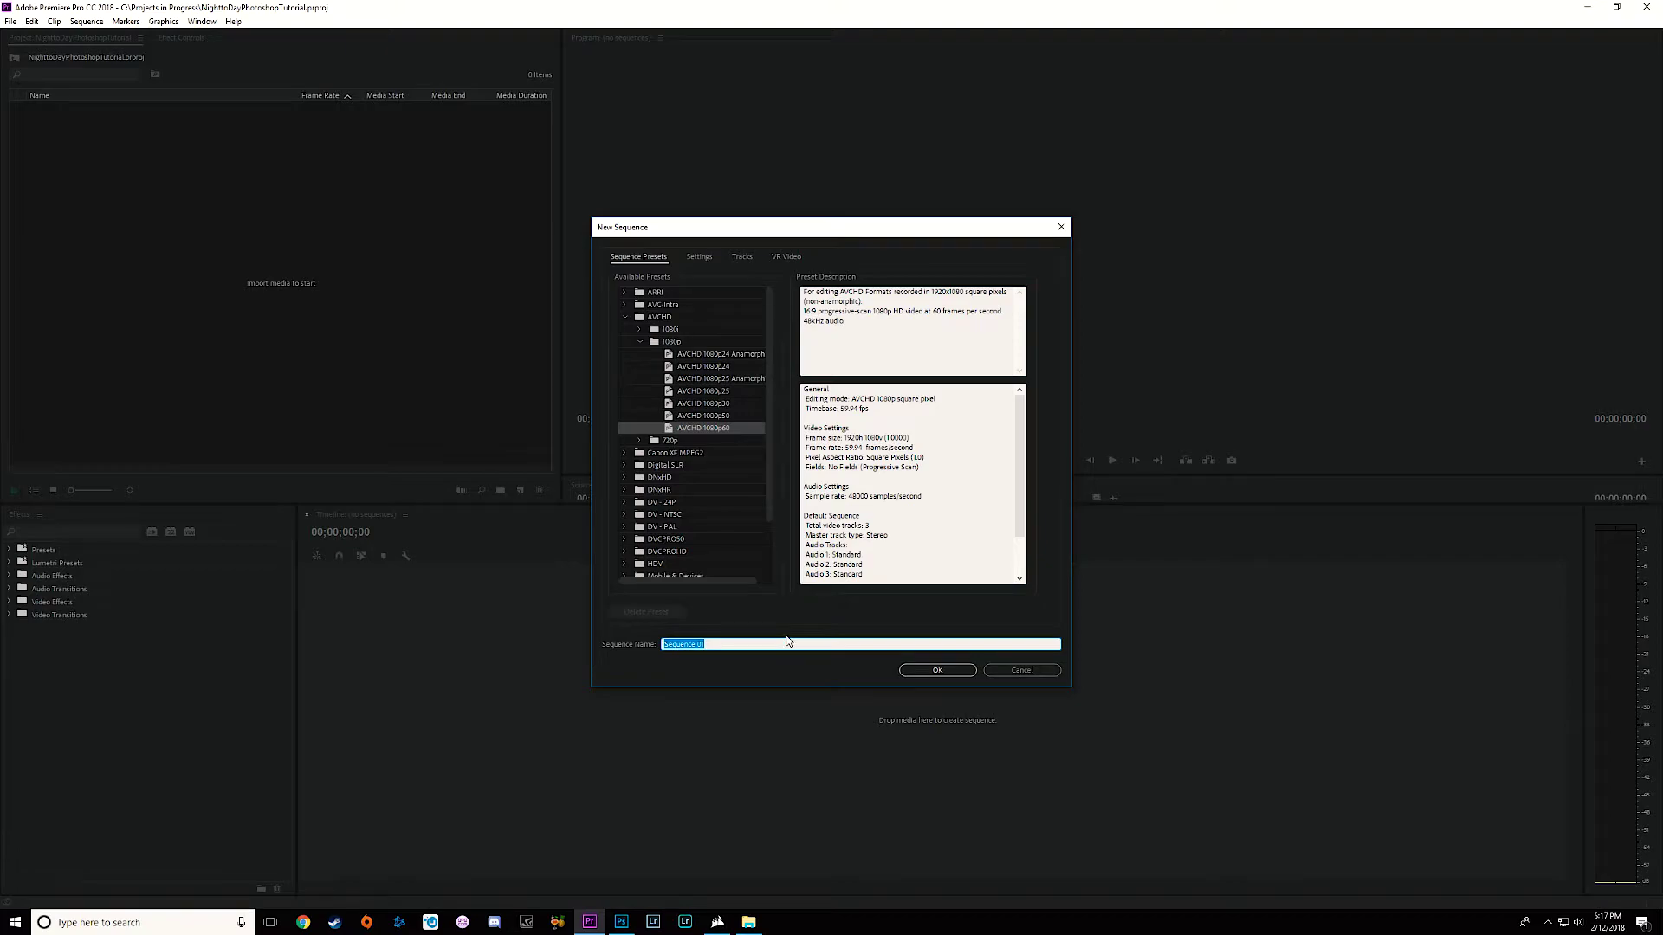
left_click(729, 427)
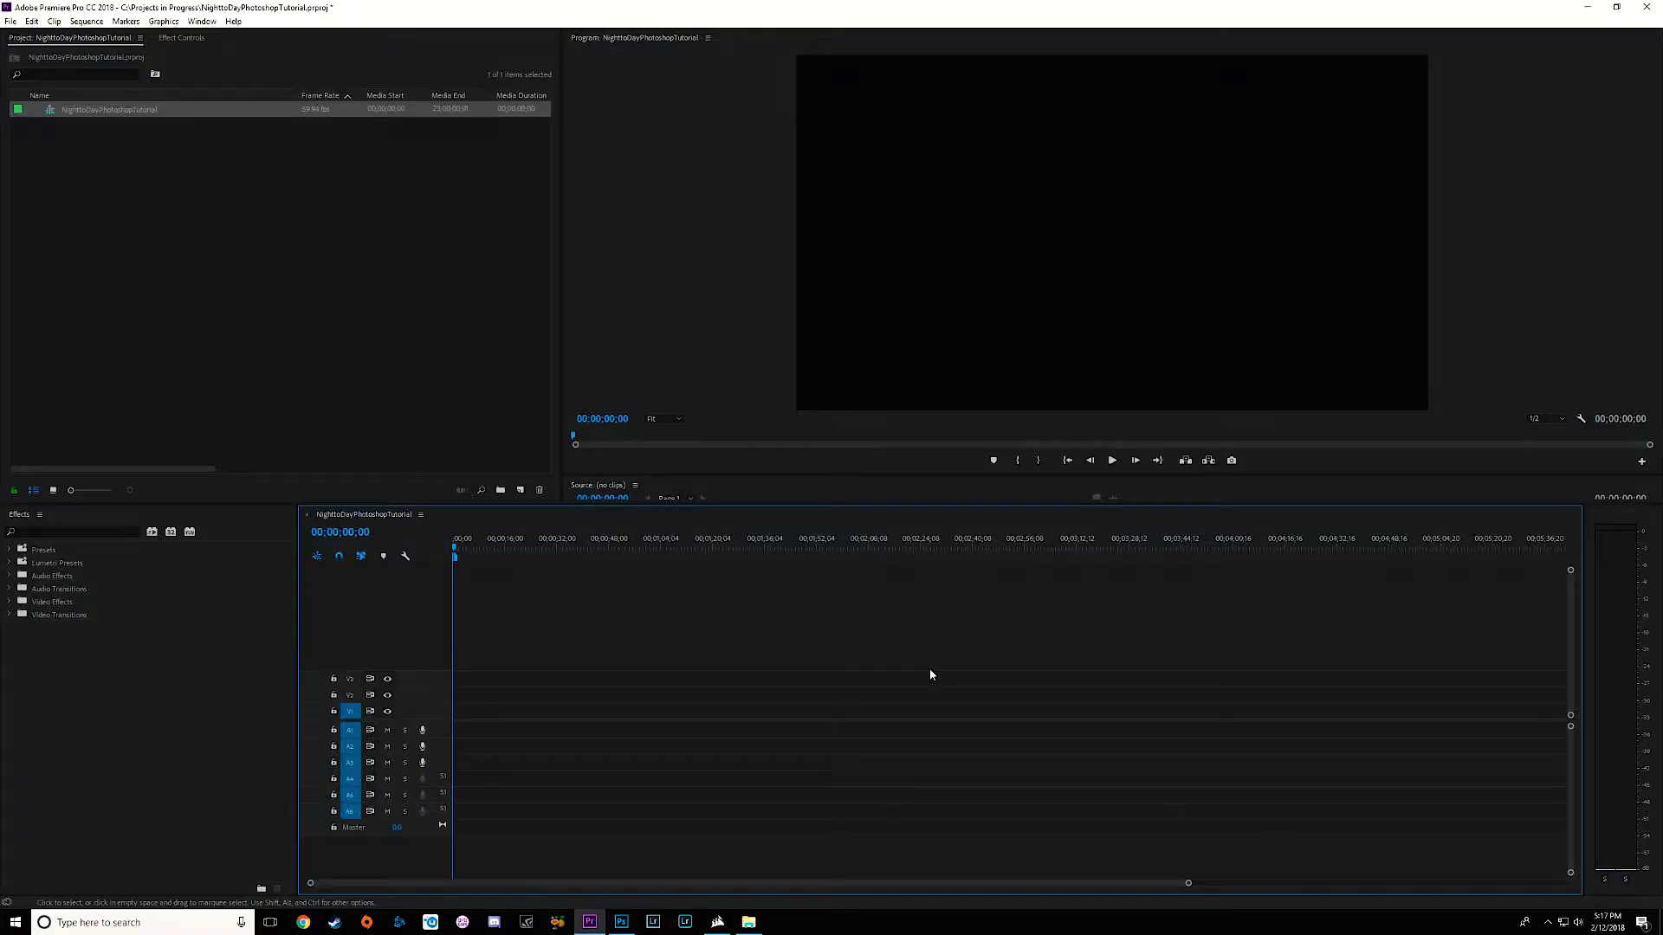
Place DSC07477 (1).jpg and DSC074772.jpg from the Nightydayfade folder back to back on track V1 and ripple delete the gap before them
left_click(750, 923)
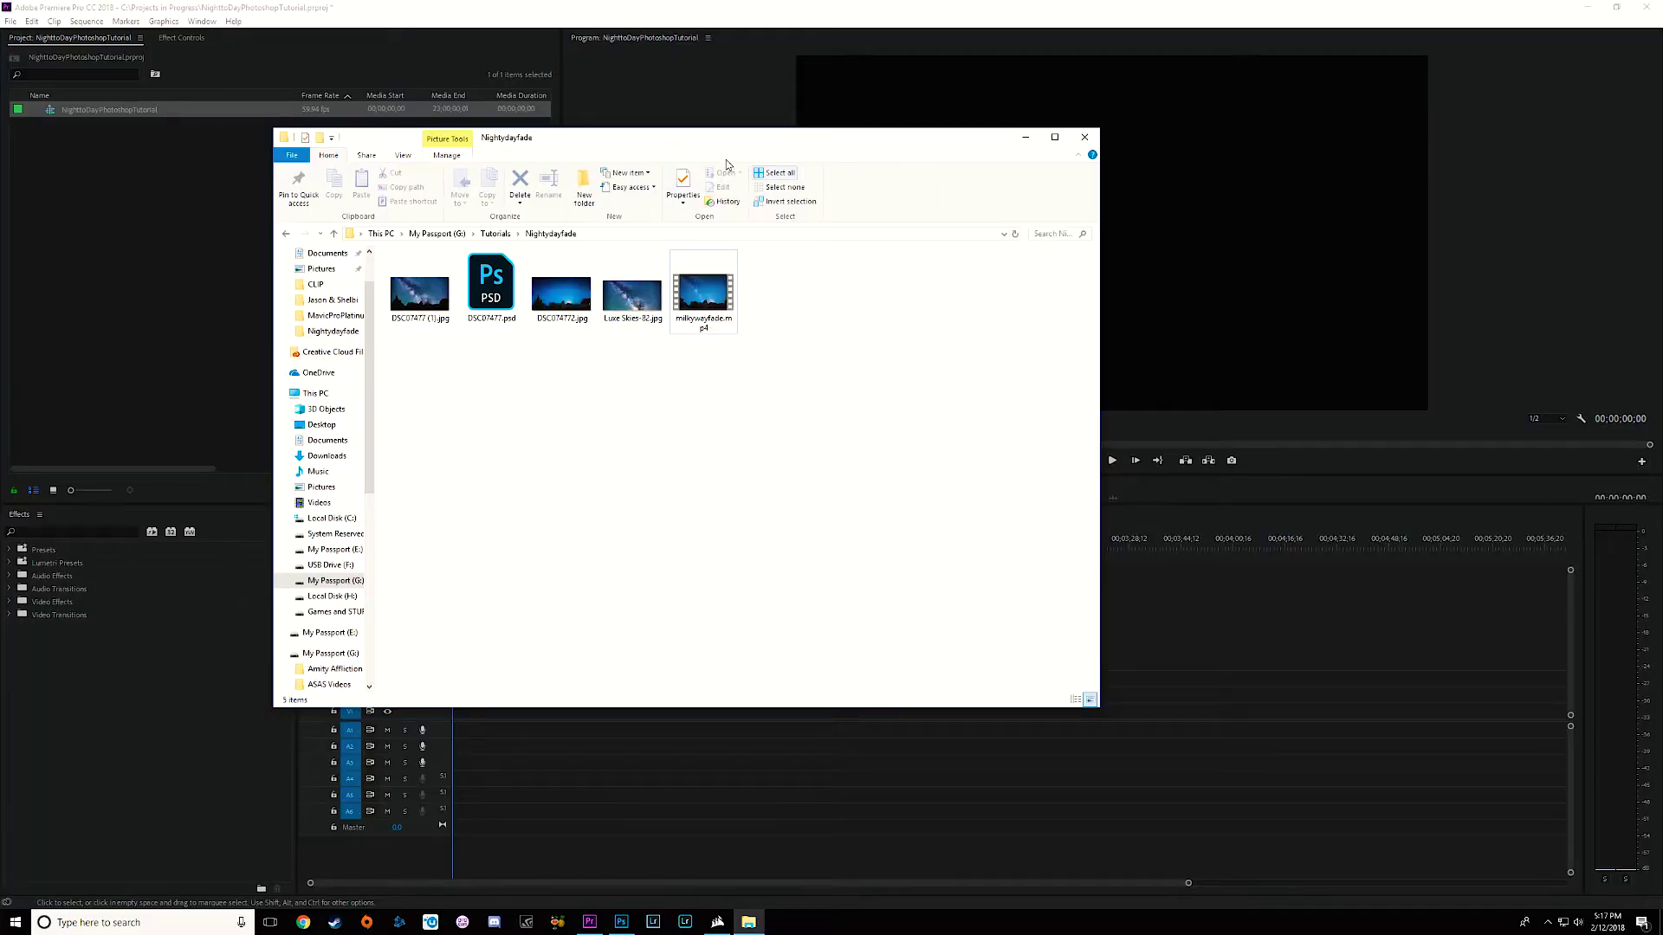
left_click_drag(692, 139, 1128, 82)
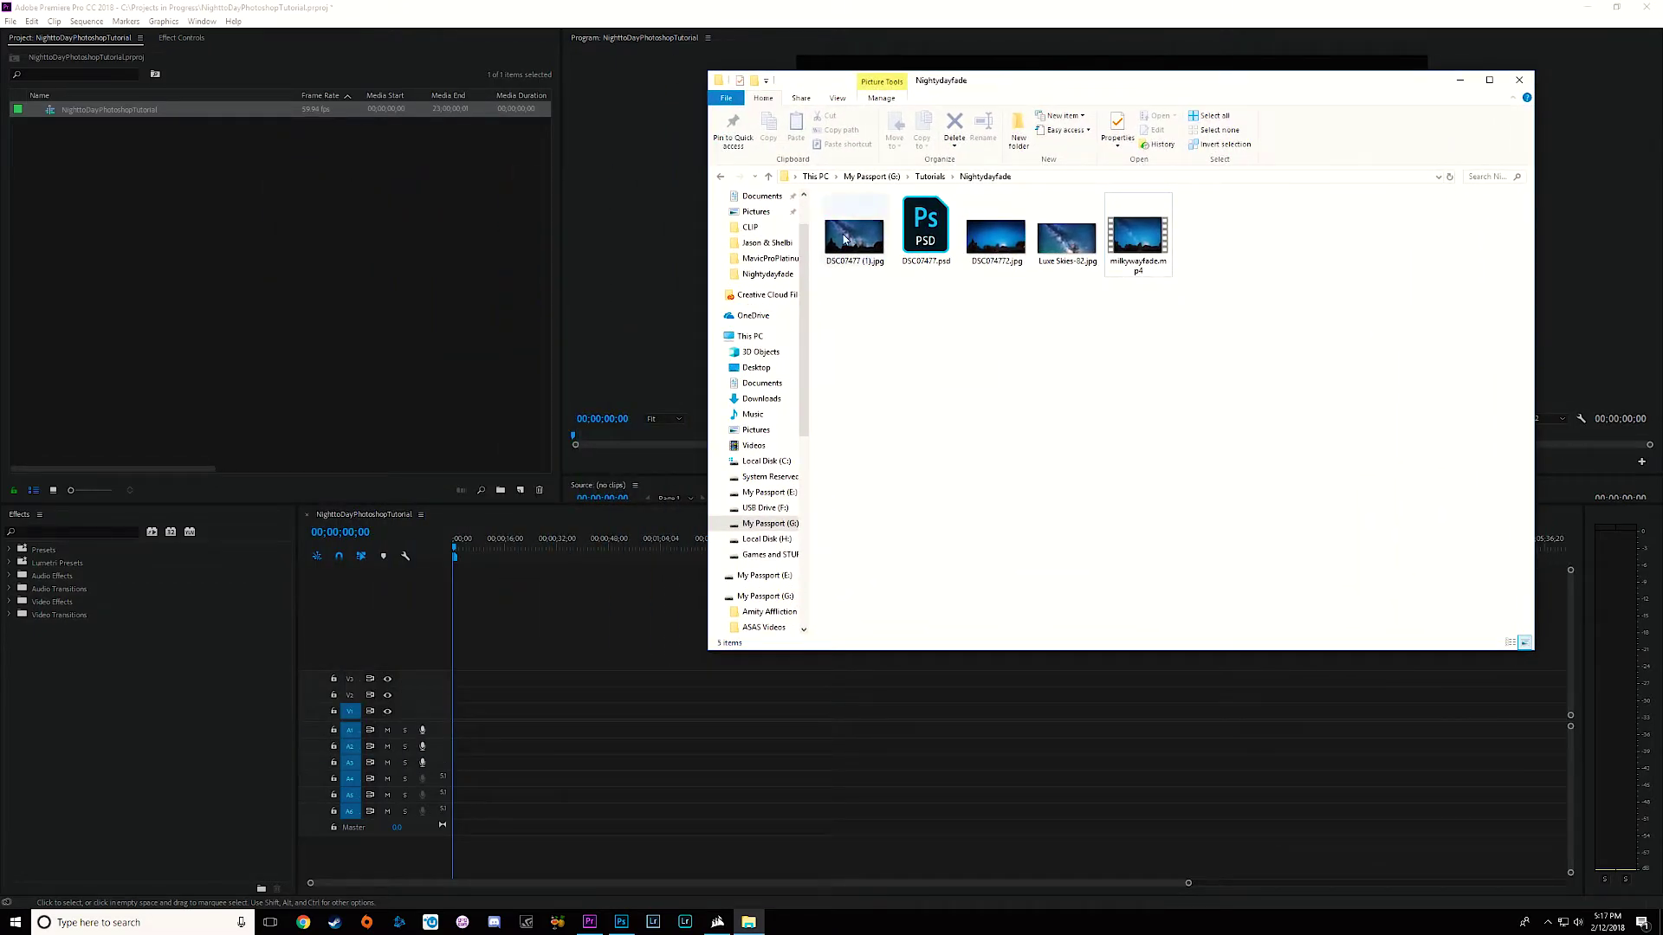
left_click_drag(857, 242, 492, 711)
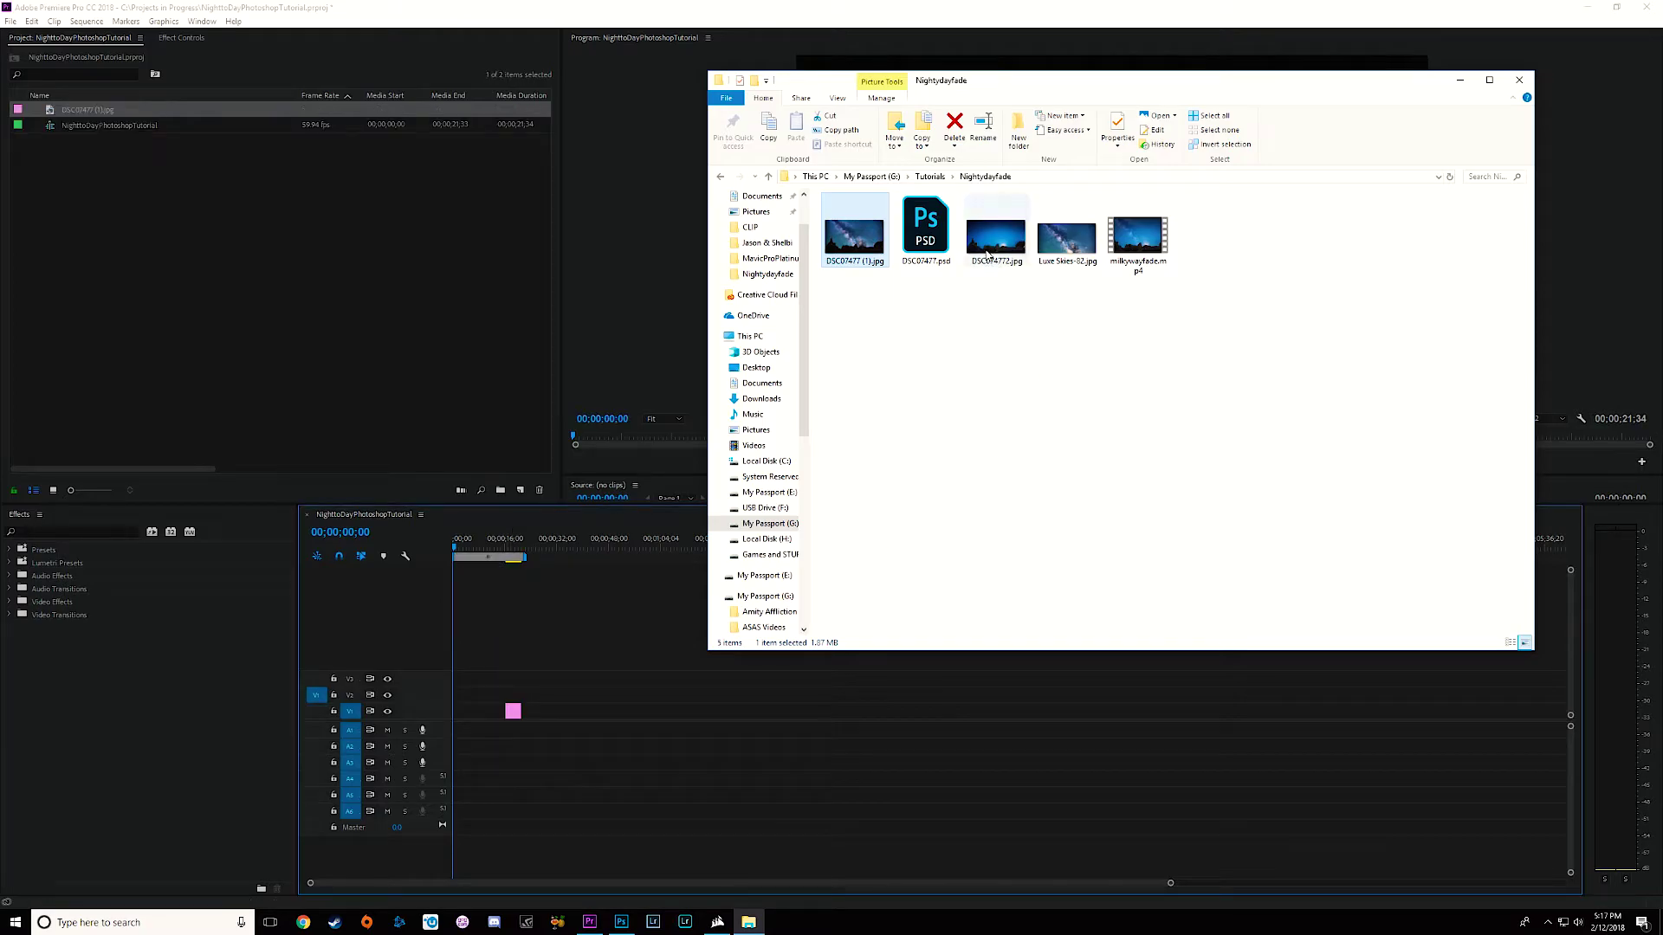
left_click_drag(996, 238, 529, 711)
left_click(1460, 80)
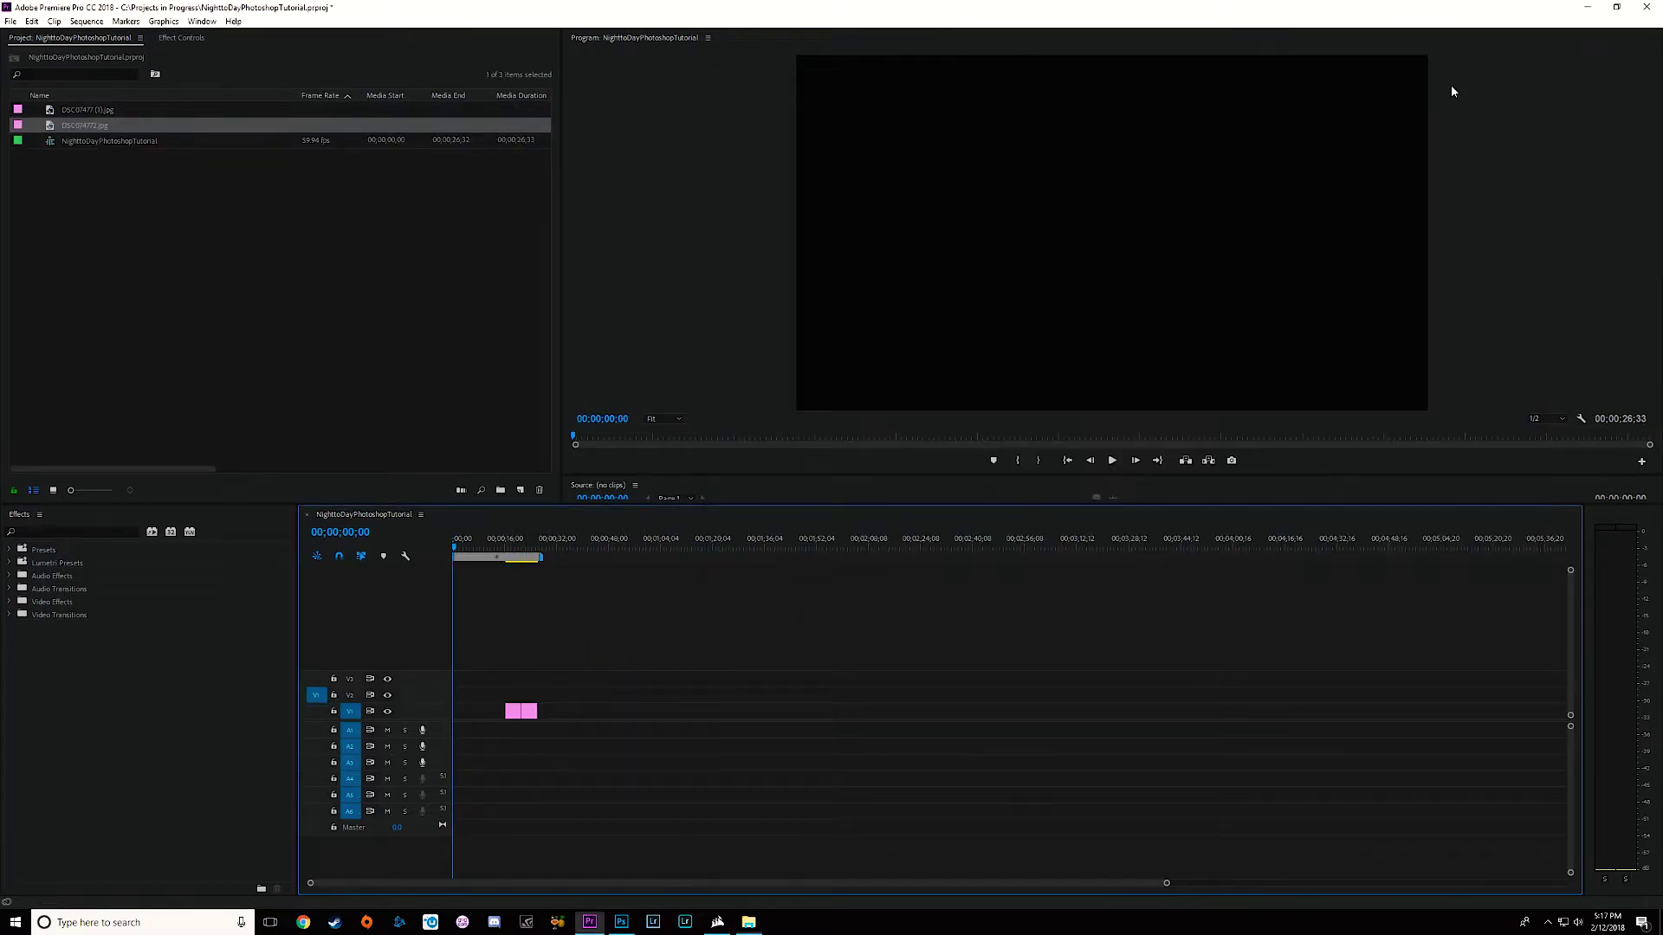
right_click(485, 718)
left_click(513, 725)
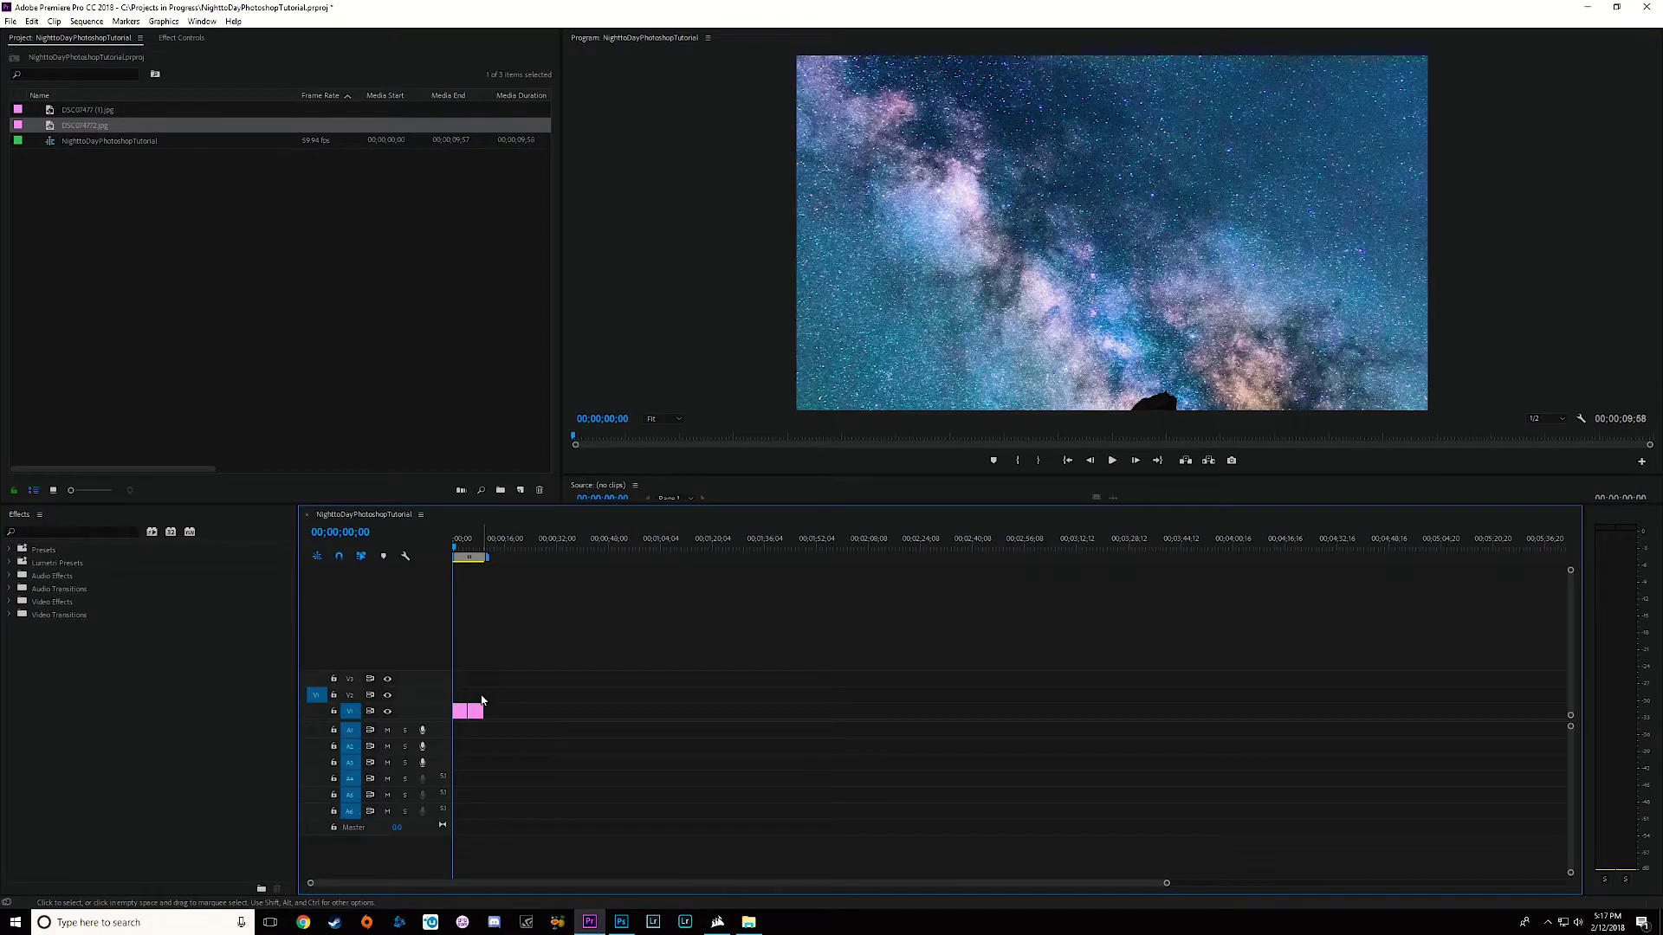
Scale the Milky Way clip, the first on track V1, to the frame size
left_click(461, 549)
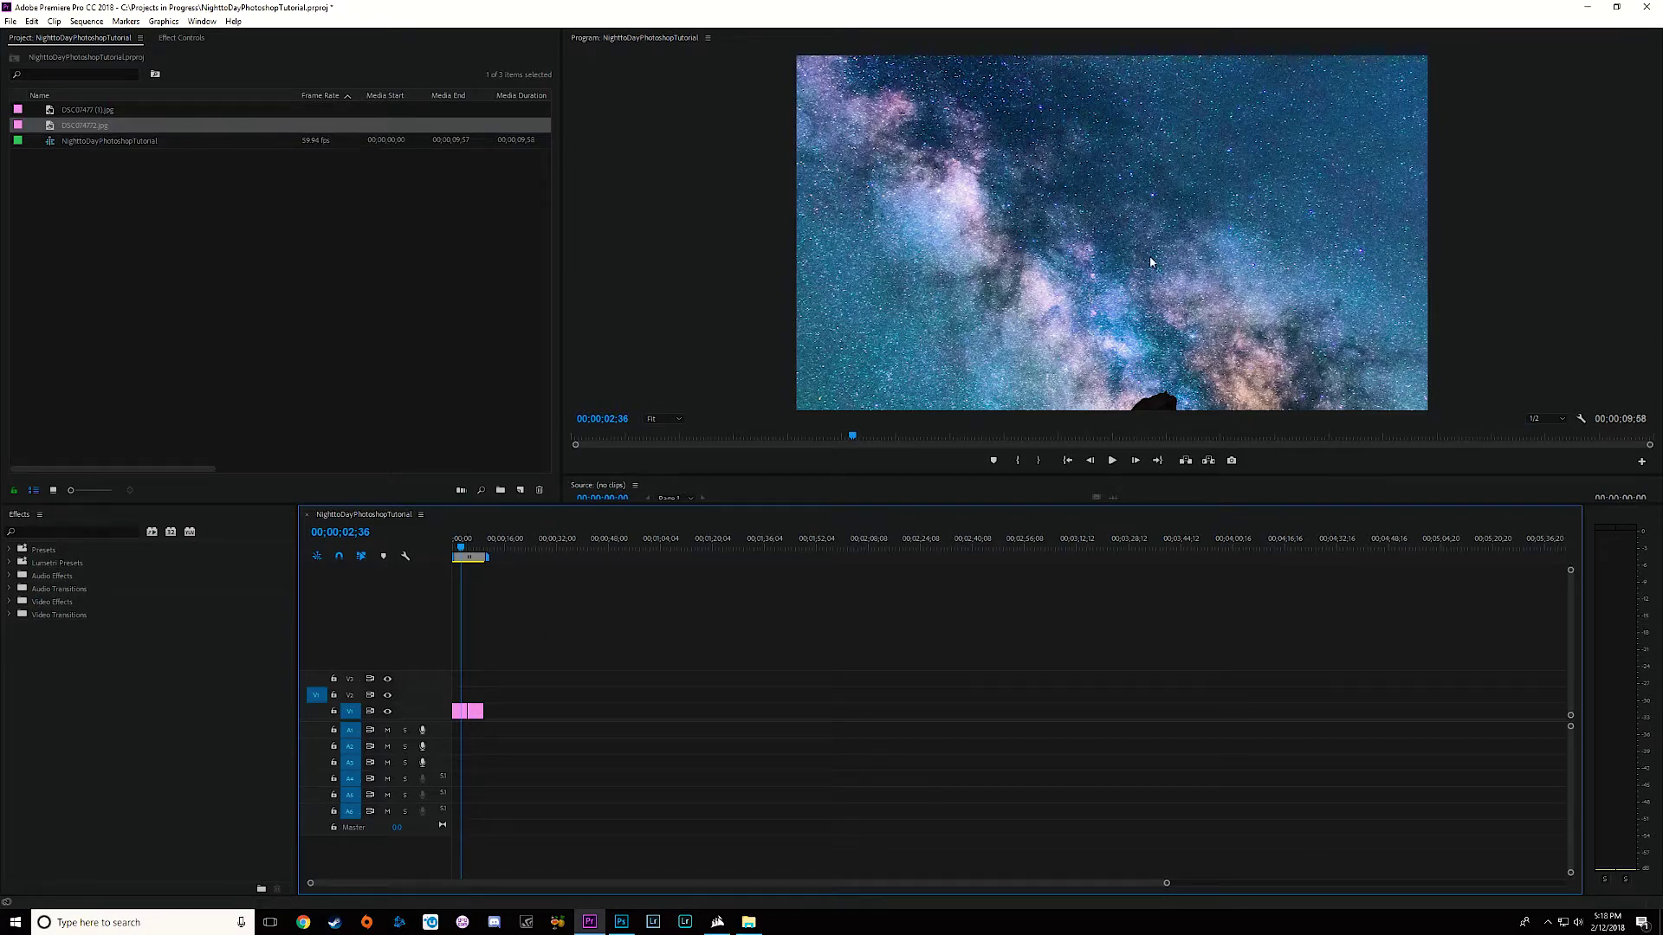
right_click(459, 711)
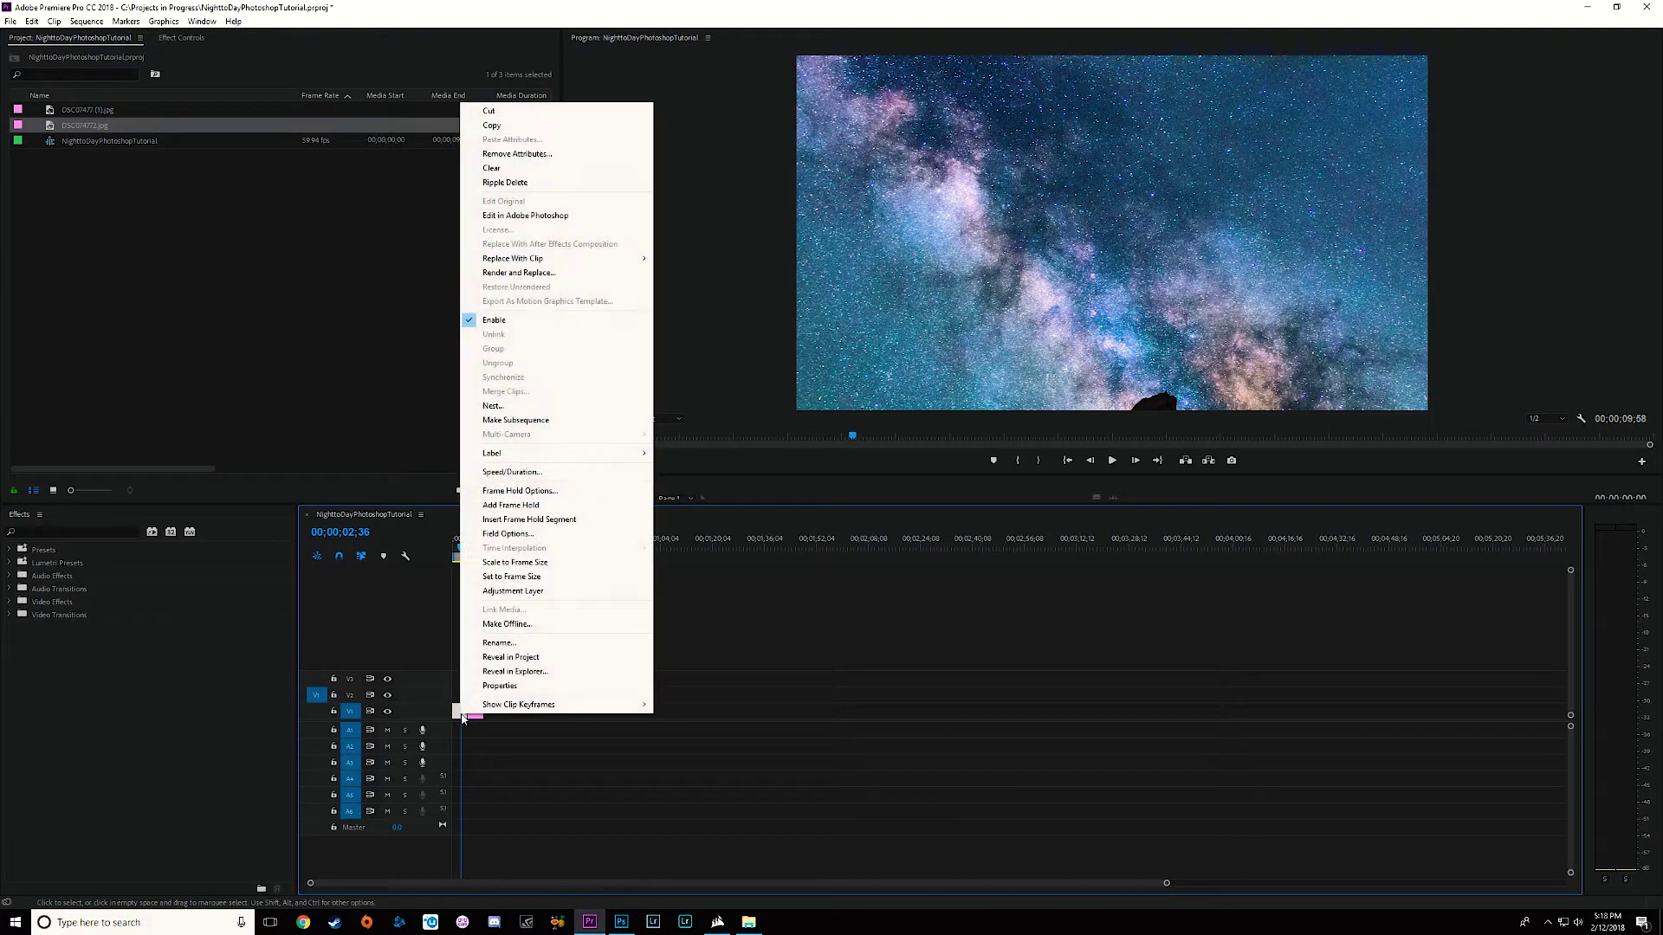
left_click(527, 569)
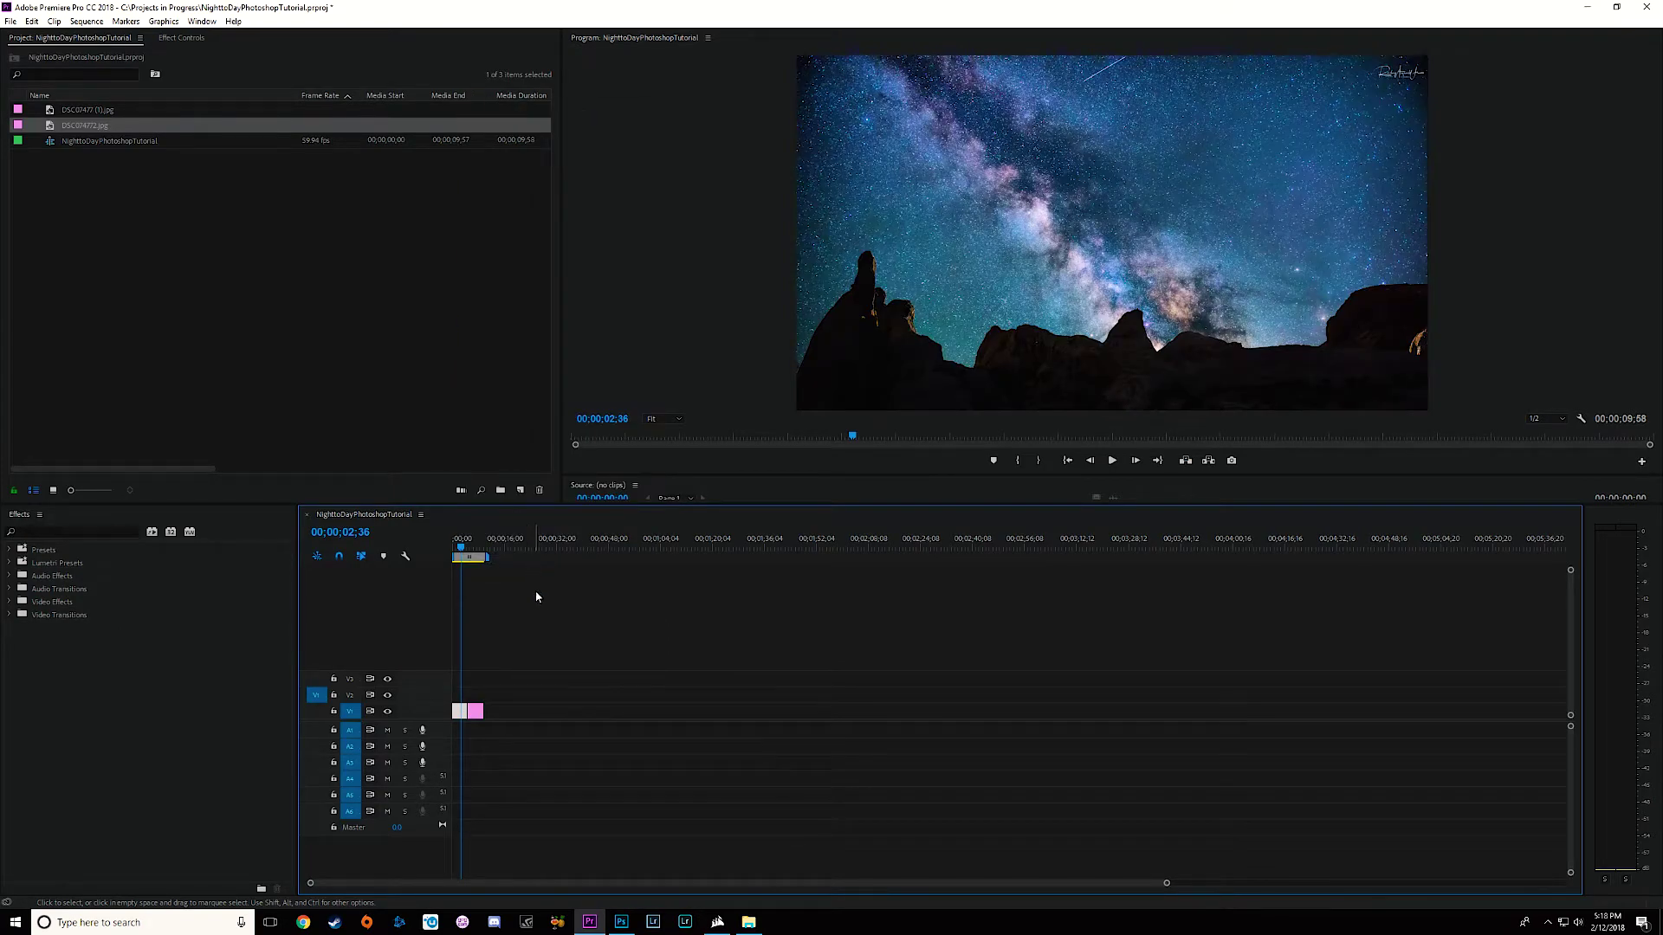
Set the twilight clip, the second on track V1, to the frame size and play across the cut
left_click(473, 545)
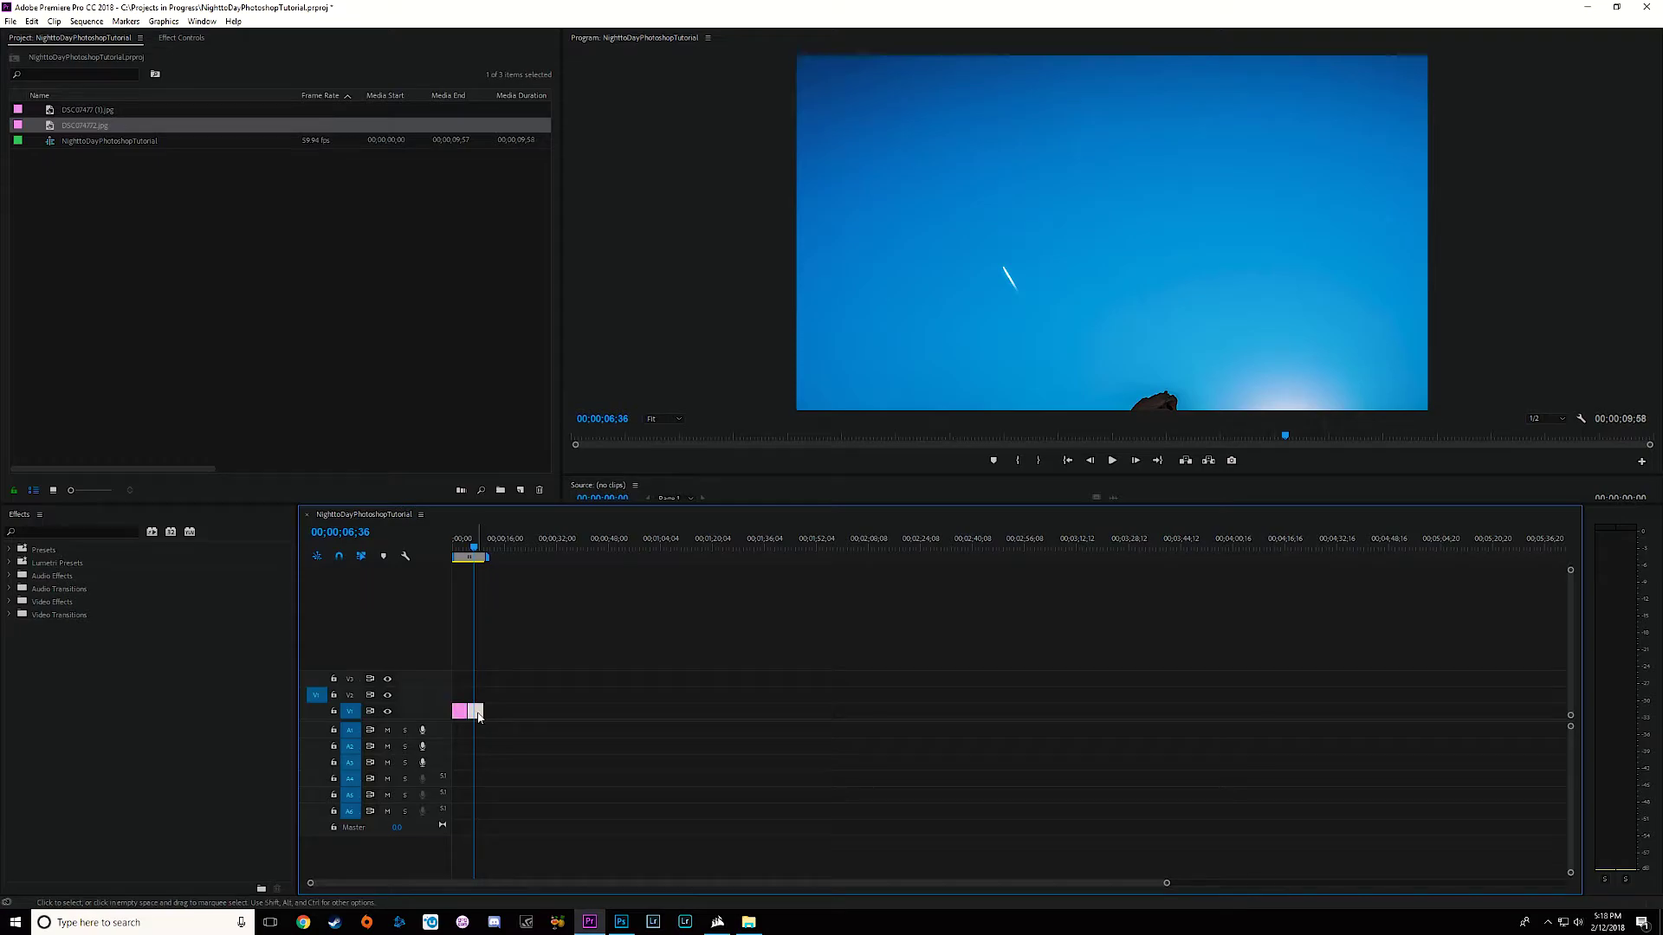
right_click(478, 716)
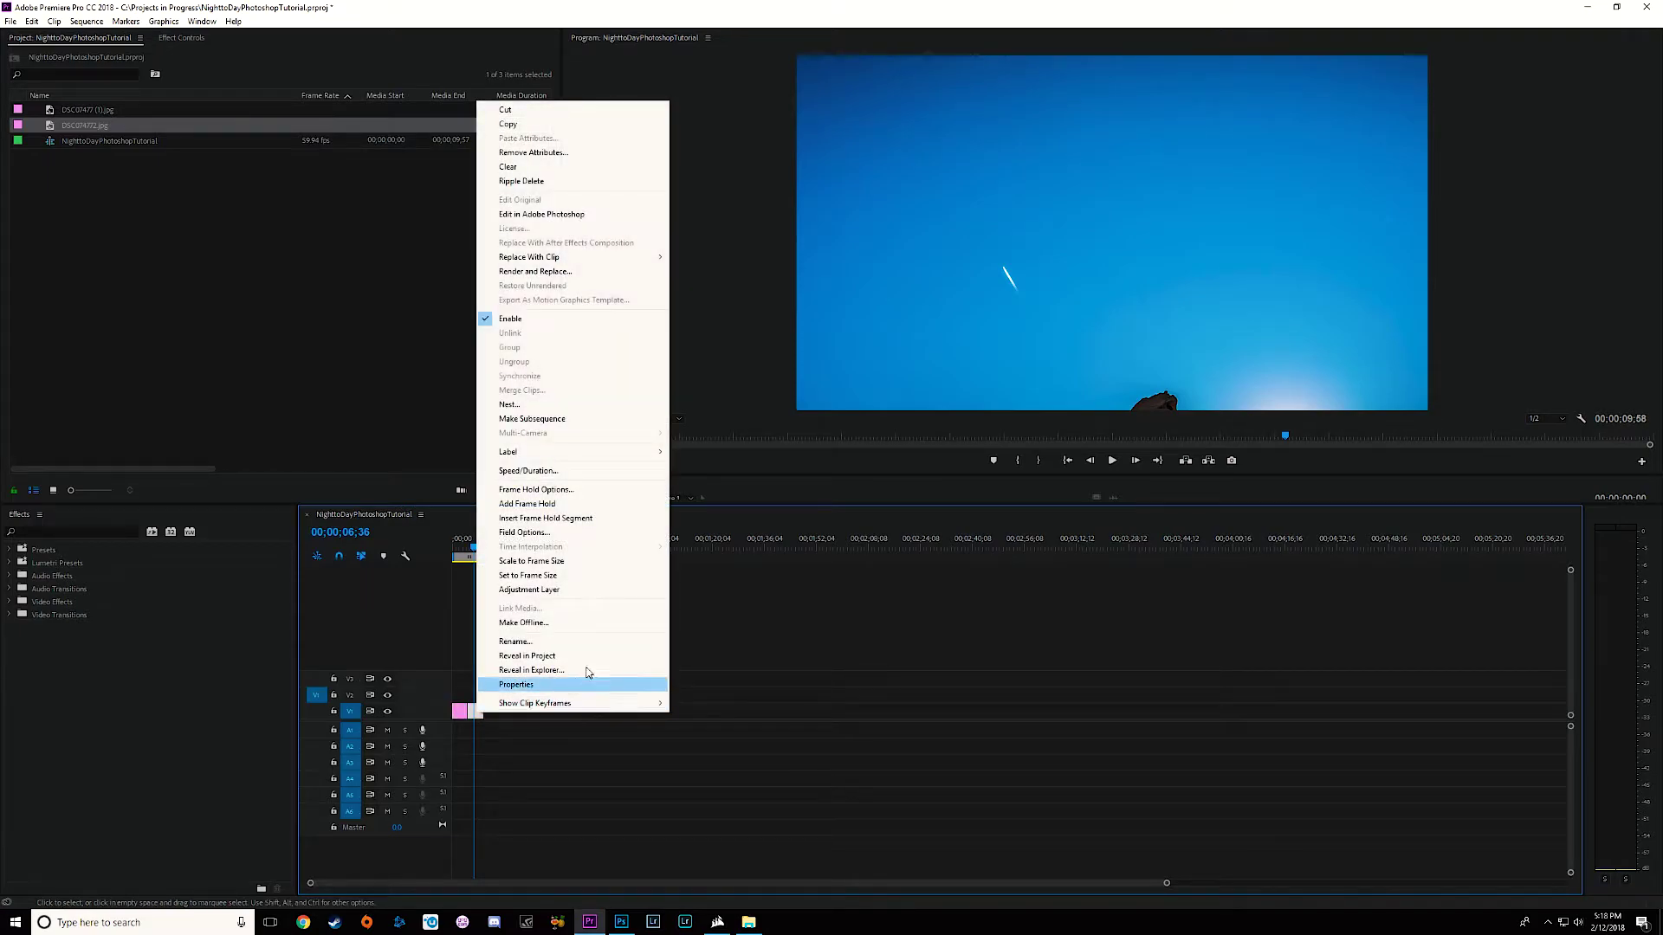
left_click(570, 575)
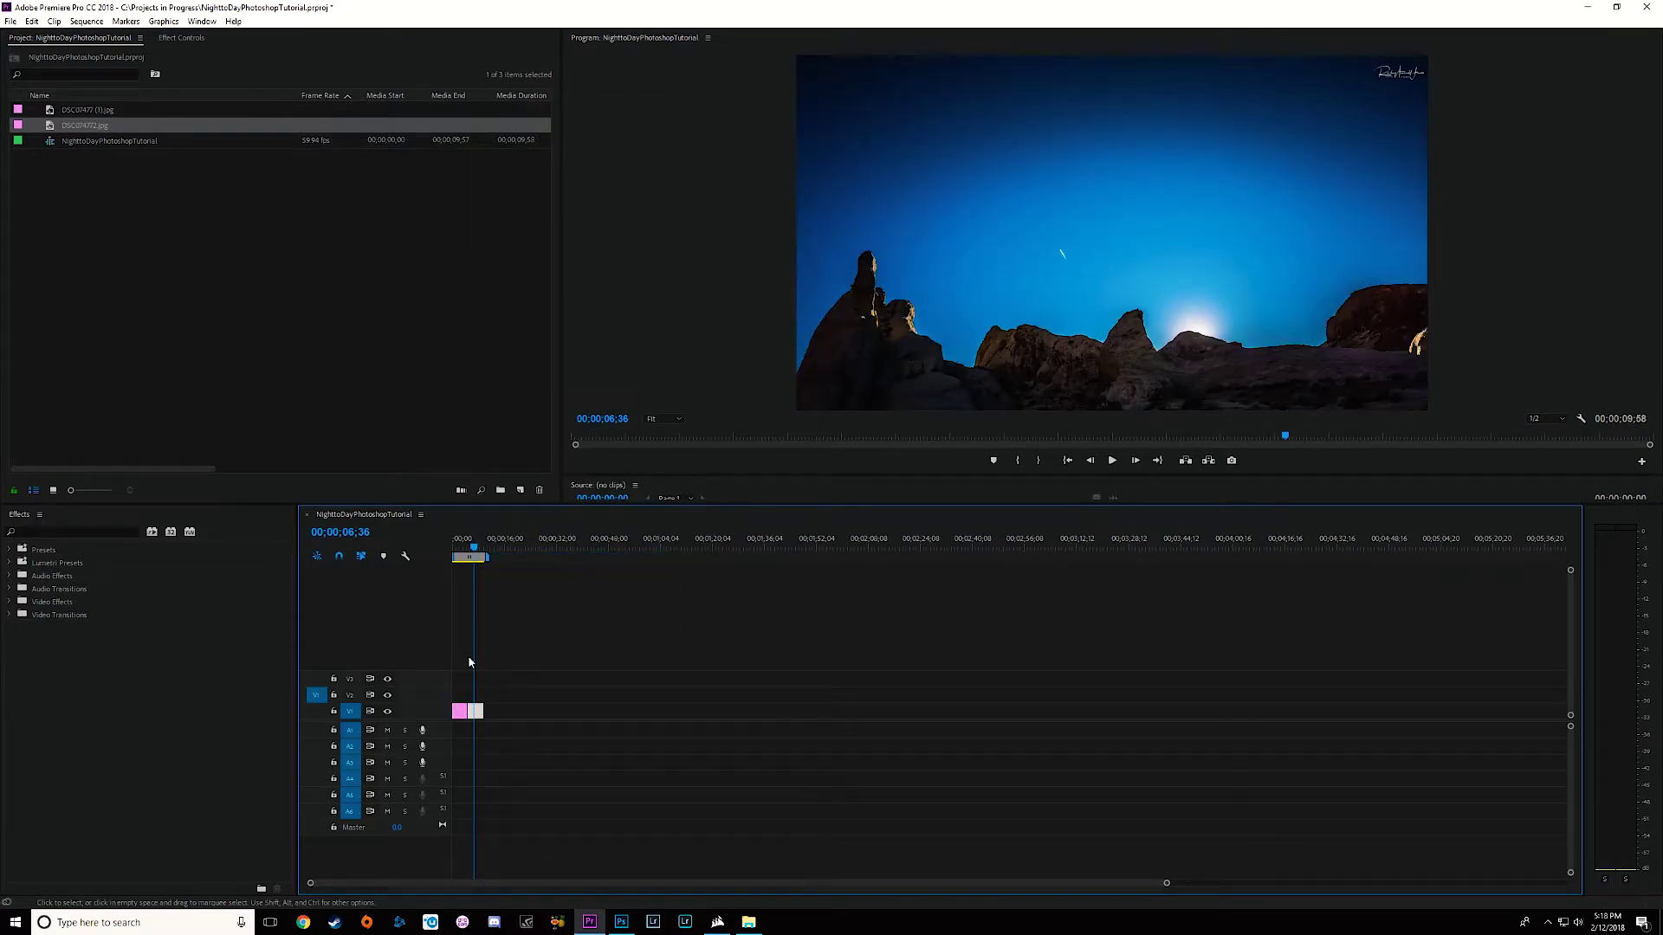
left_click_drag(474, 547, 459, 561)
key("space")
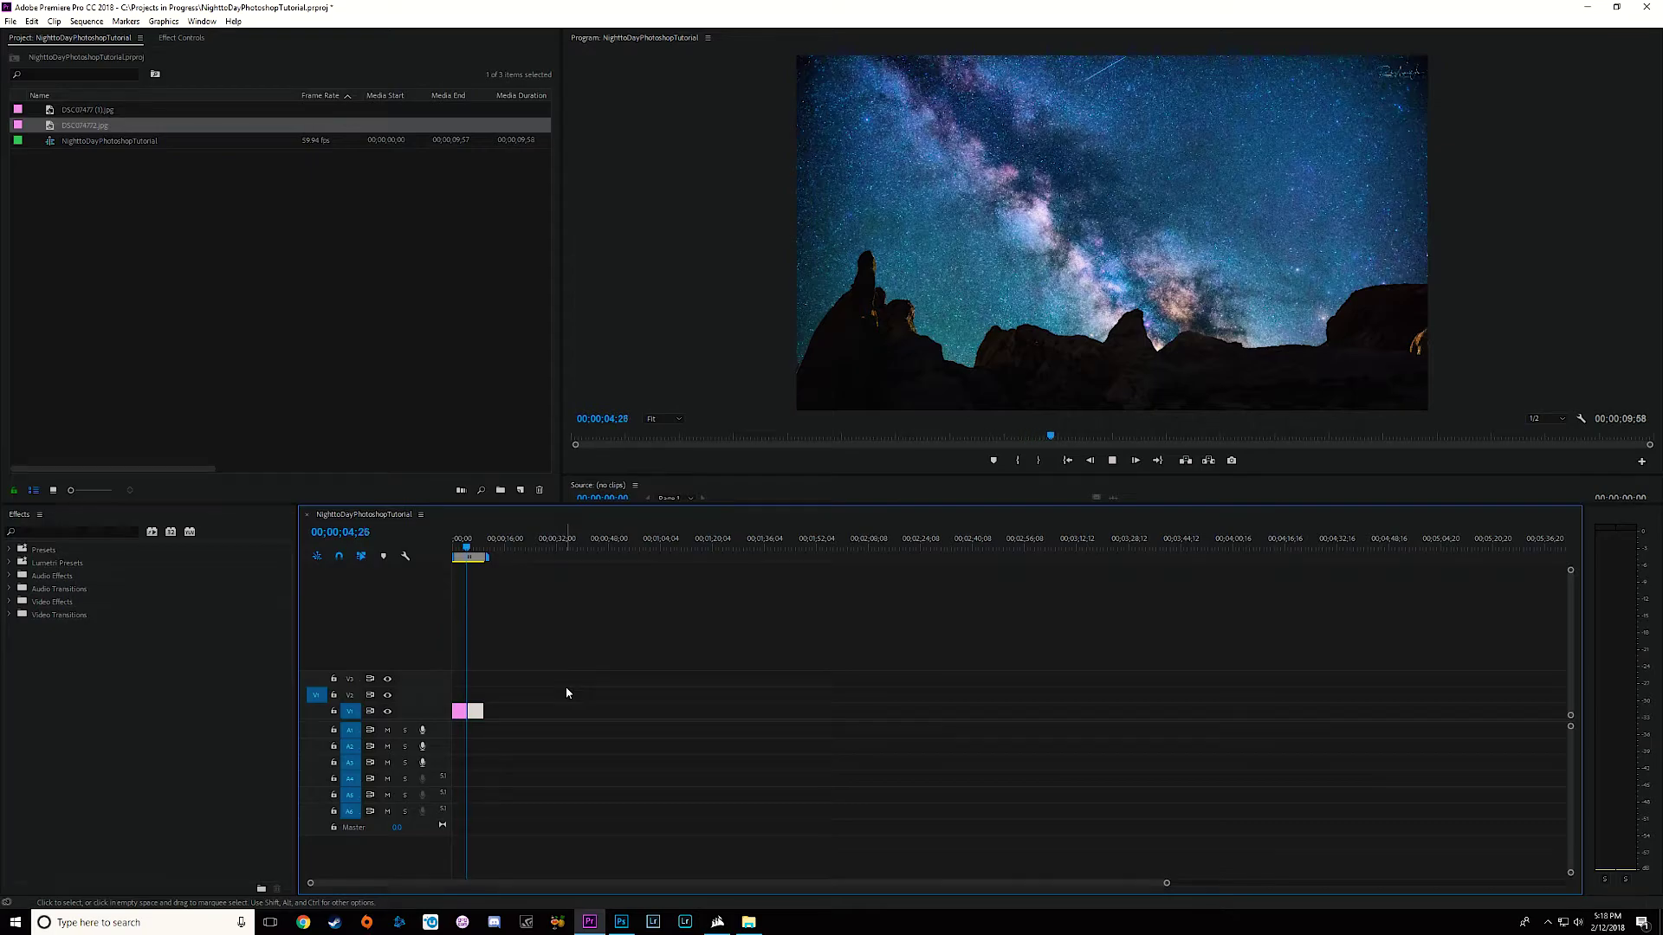
key("space")
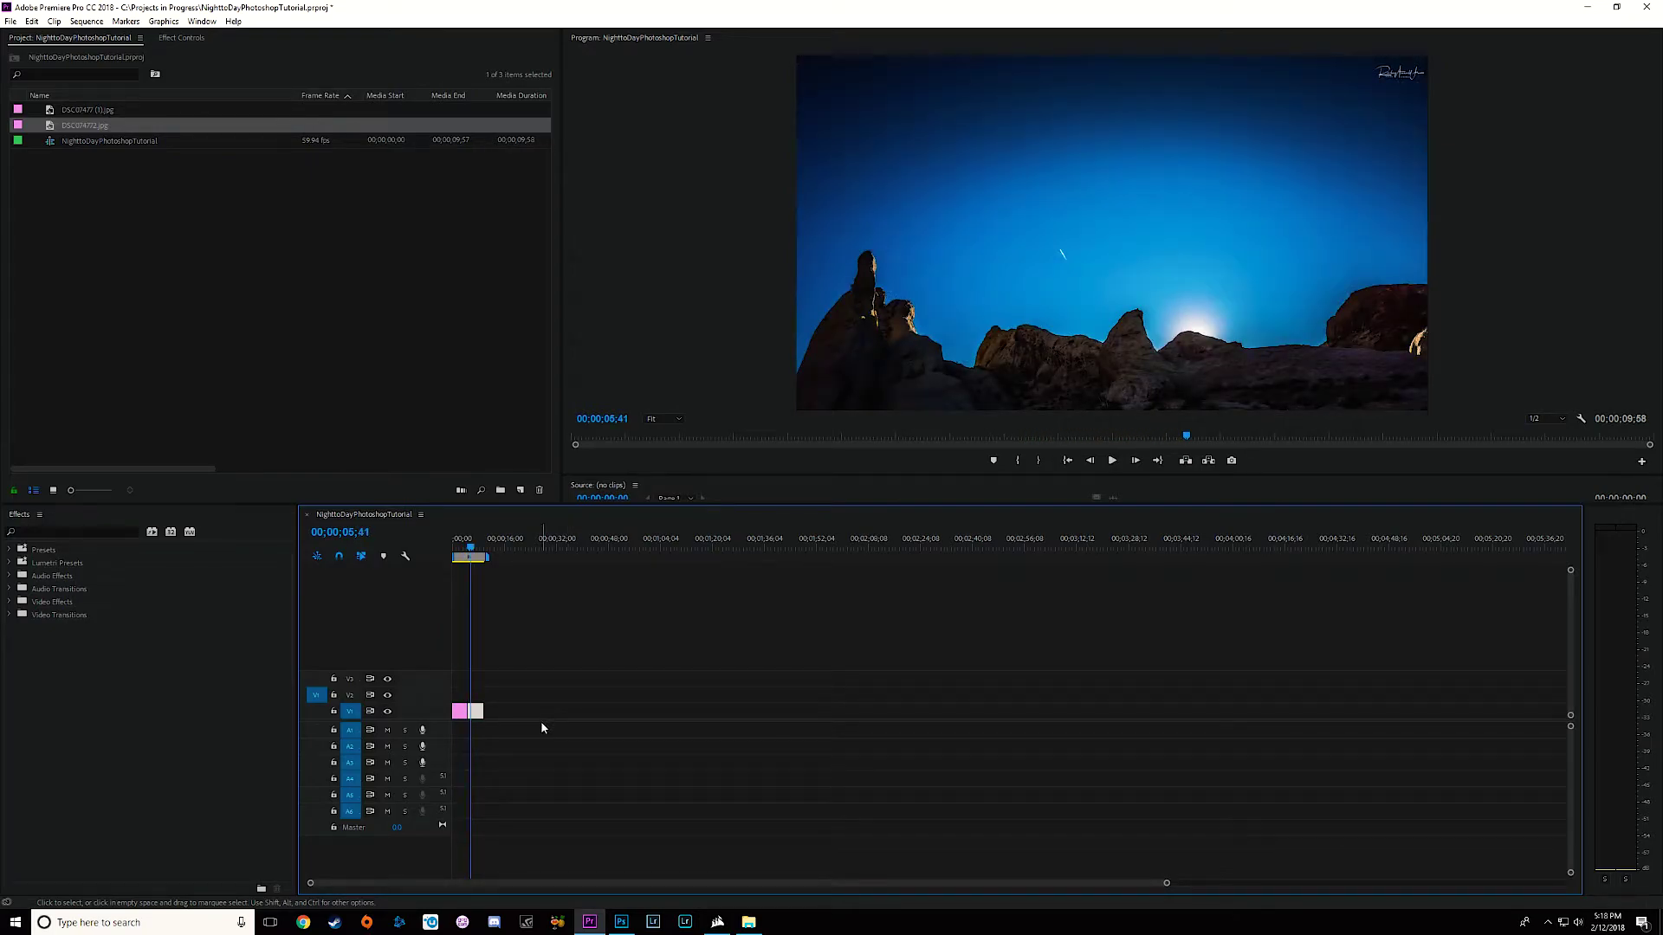
Apply the default transition at the cut between the two clips on track V1 and preview it
right_click(472, 710)
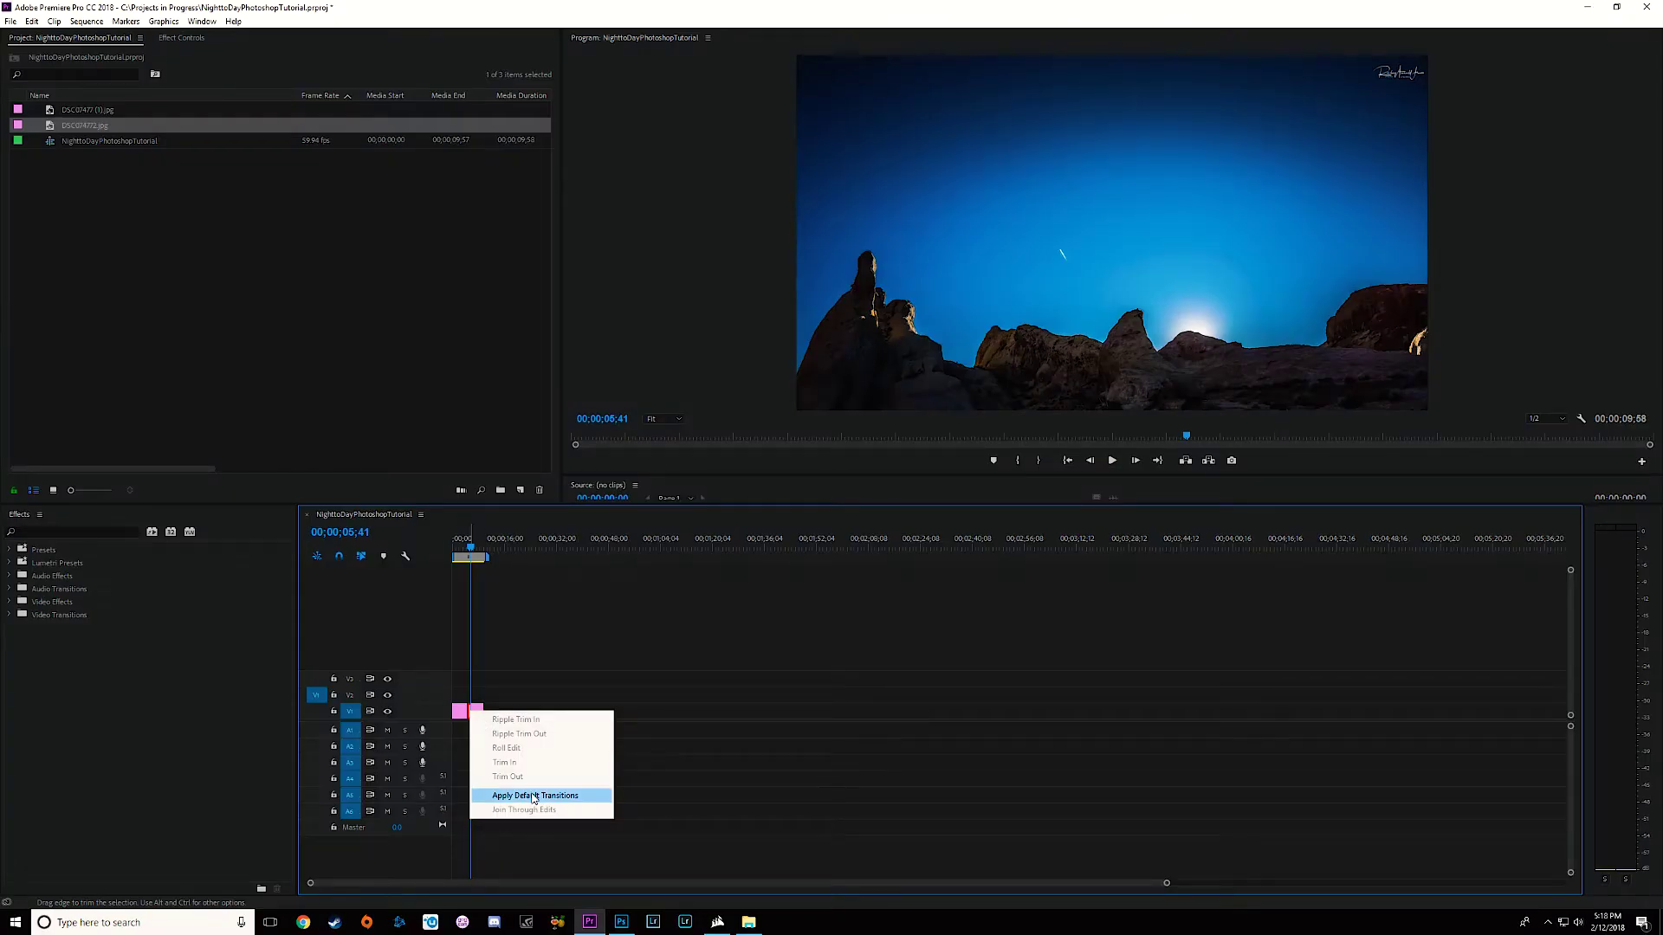
left_click(534, 796)
key("=")
key("=")
key("=")
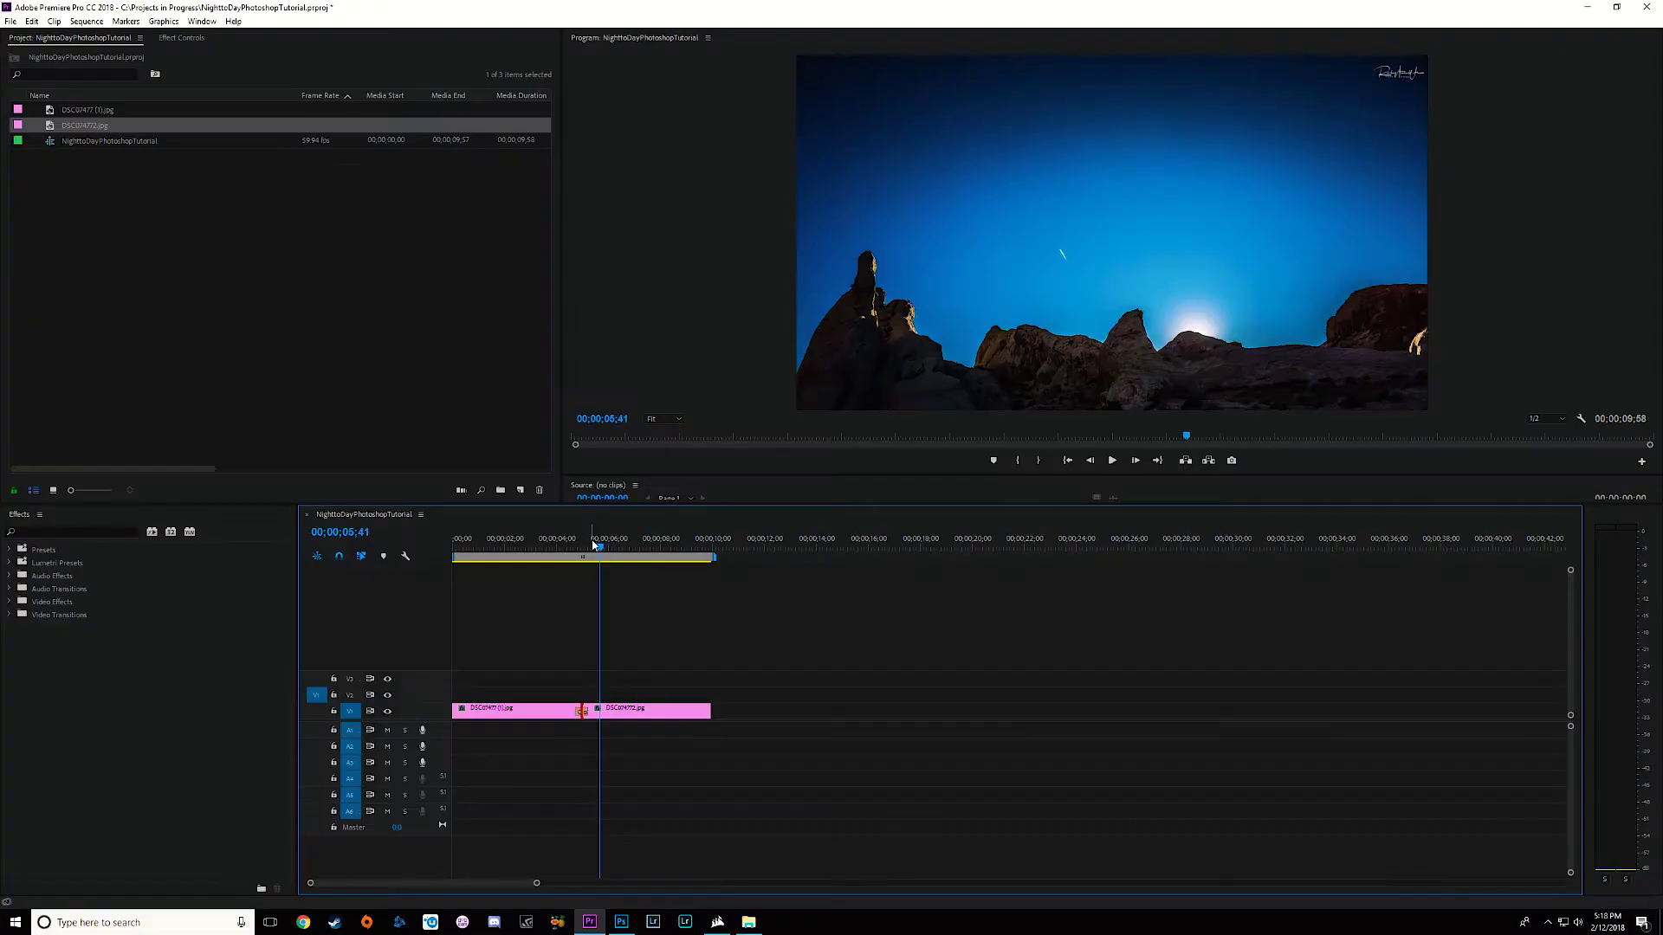
left_click_drag(594, 563, 570, 577)
key("space")
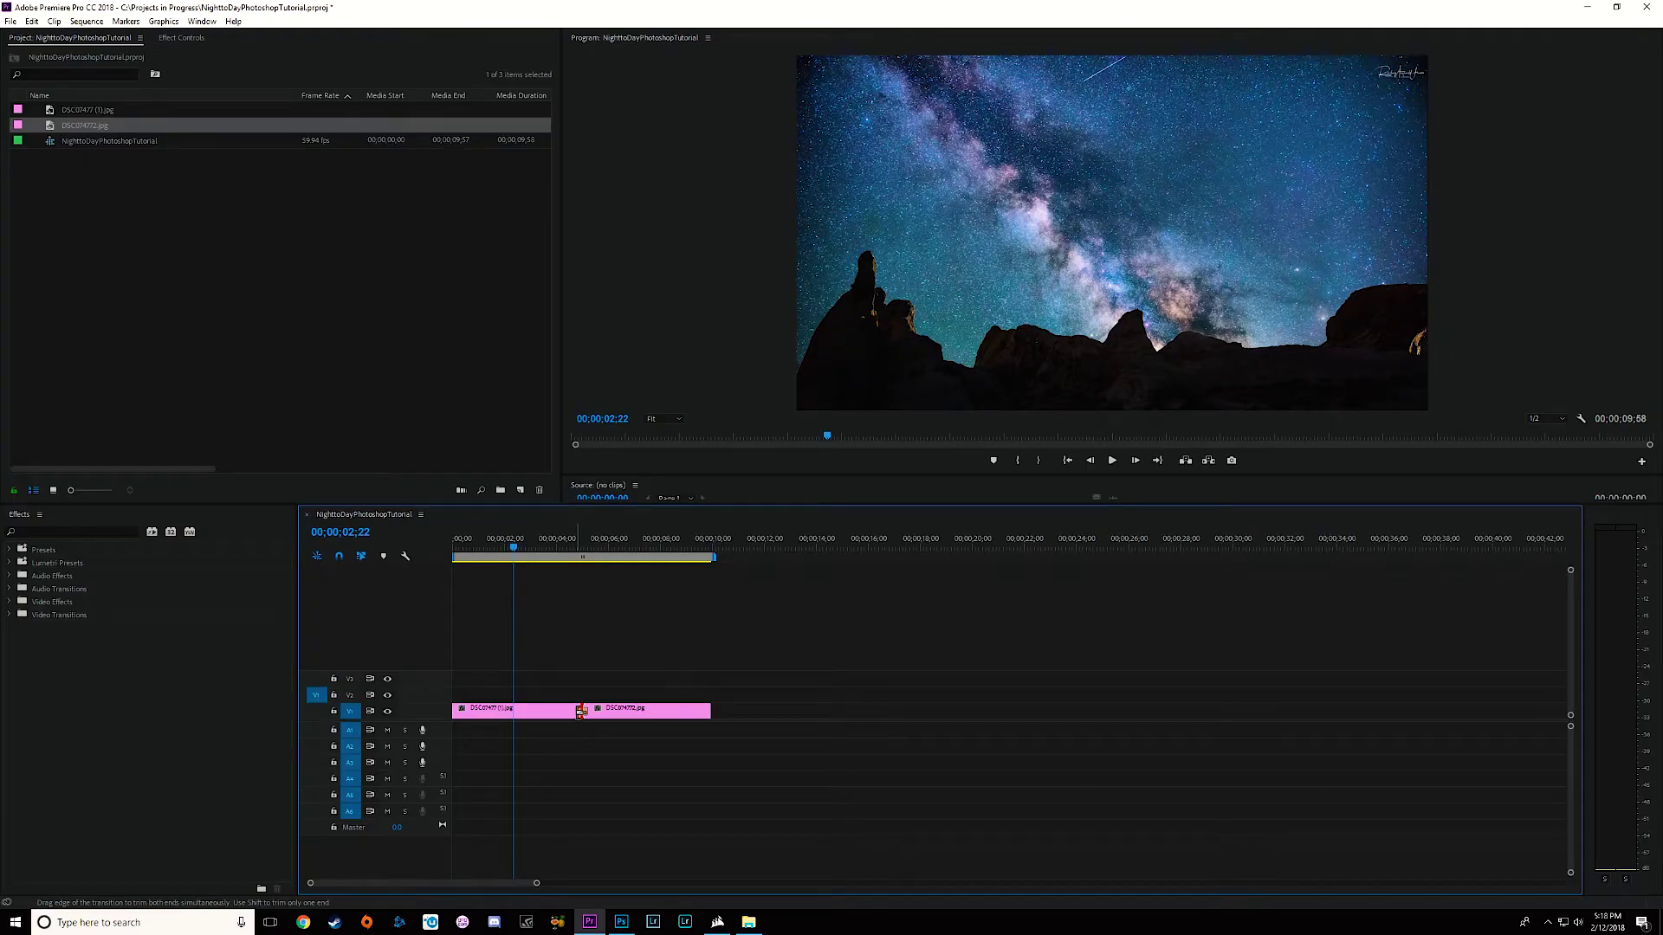
Lengthen the Cross Dissolve between the clips to about 00;00;04;30 and play the sequence from its start
key("equal")
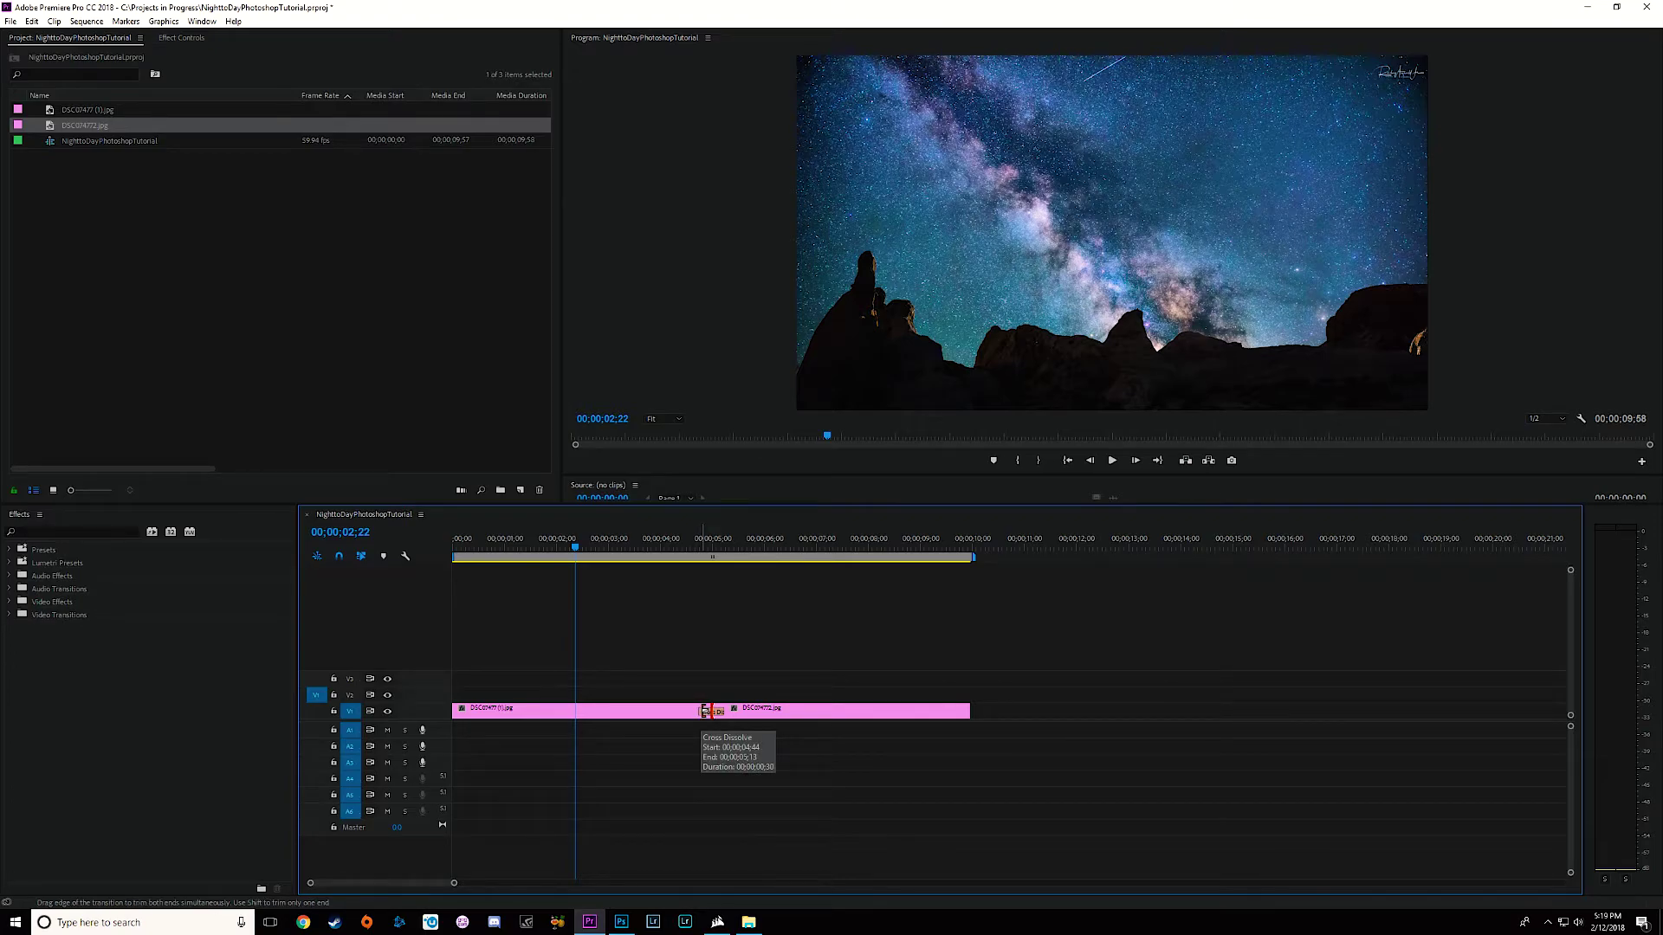
left_click(705, 711)
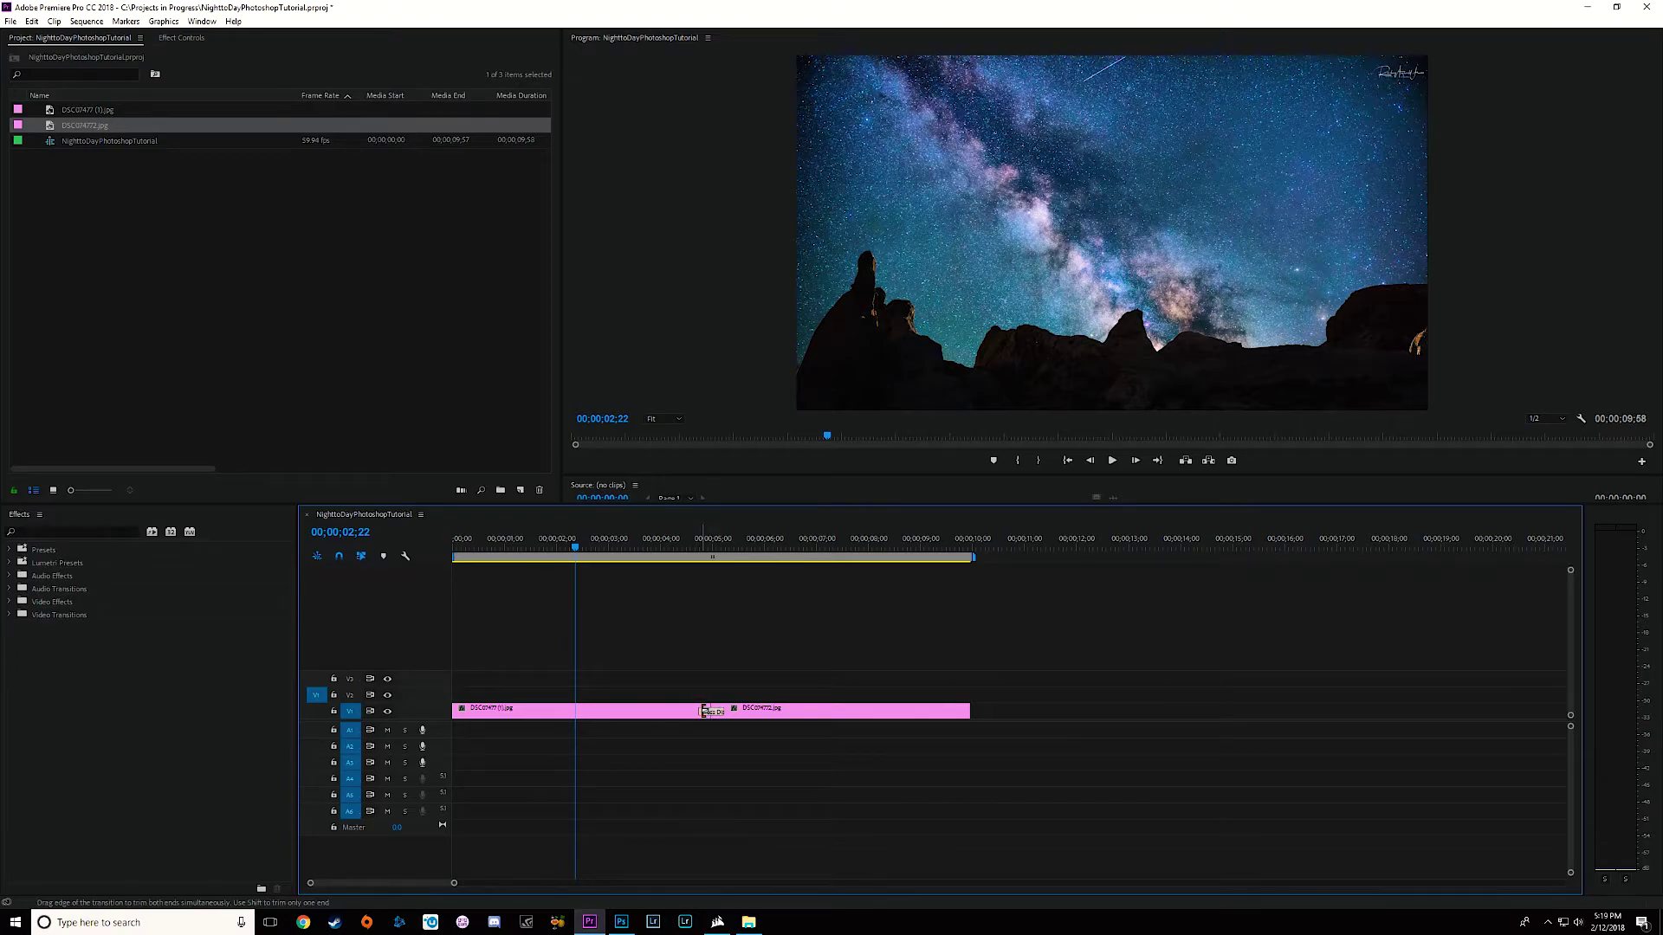
left_click_drag(704, 711, 682, 711)
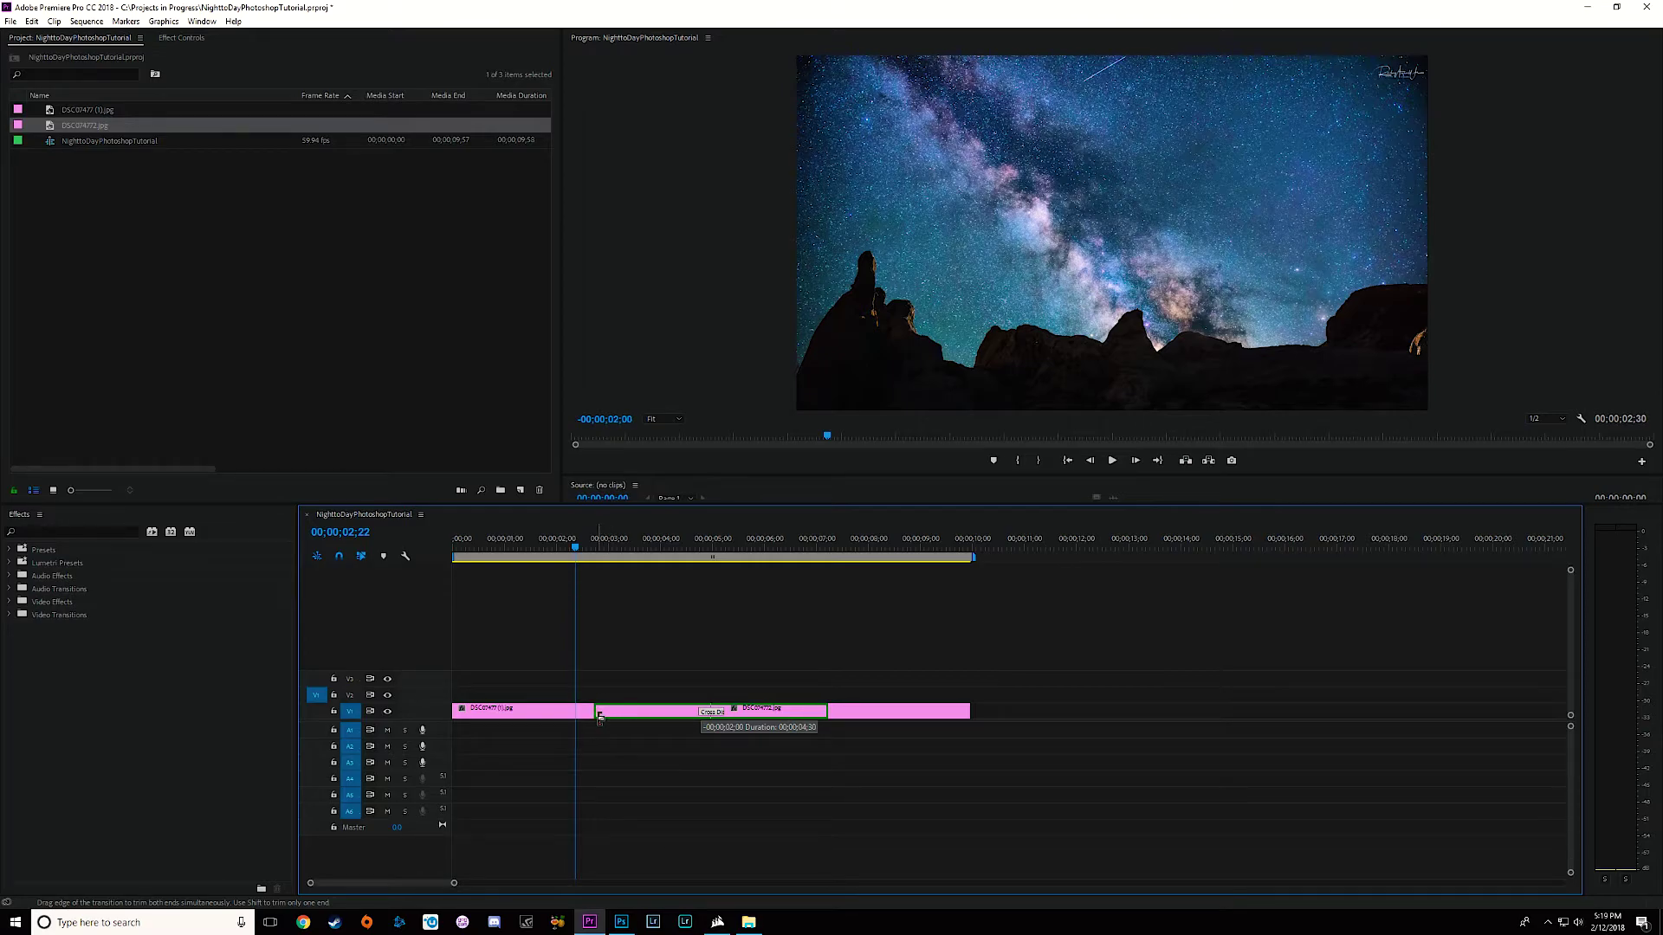
left_click_drag(600, 716, 599, 715)
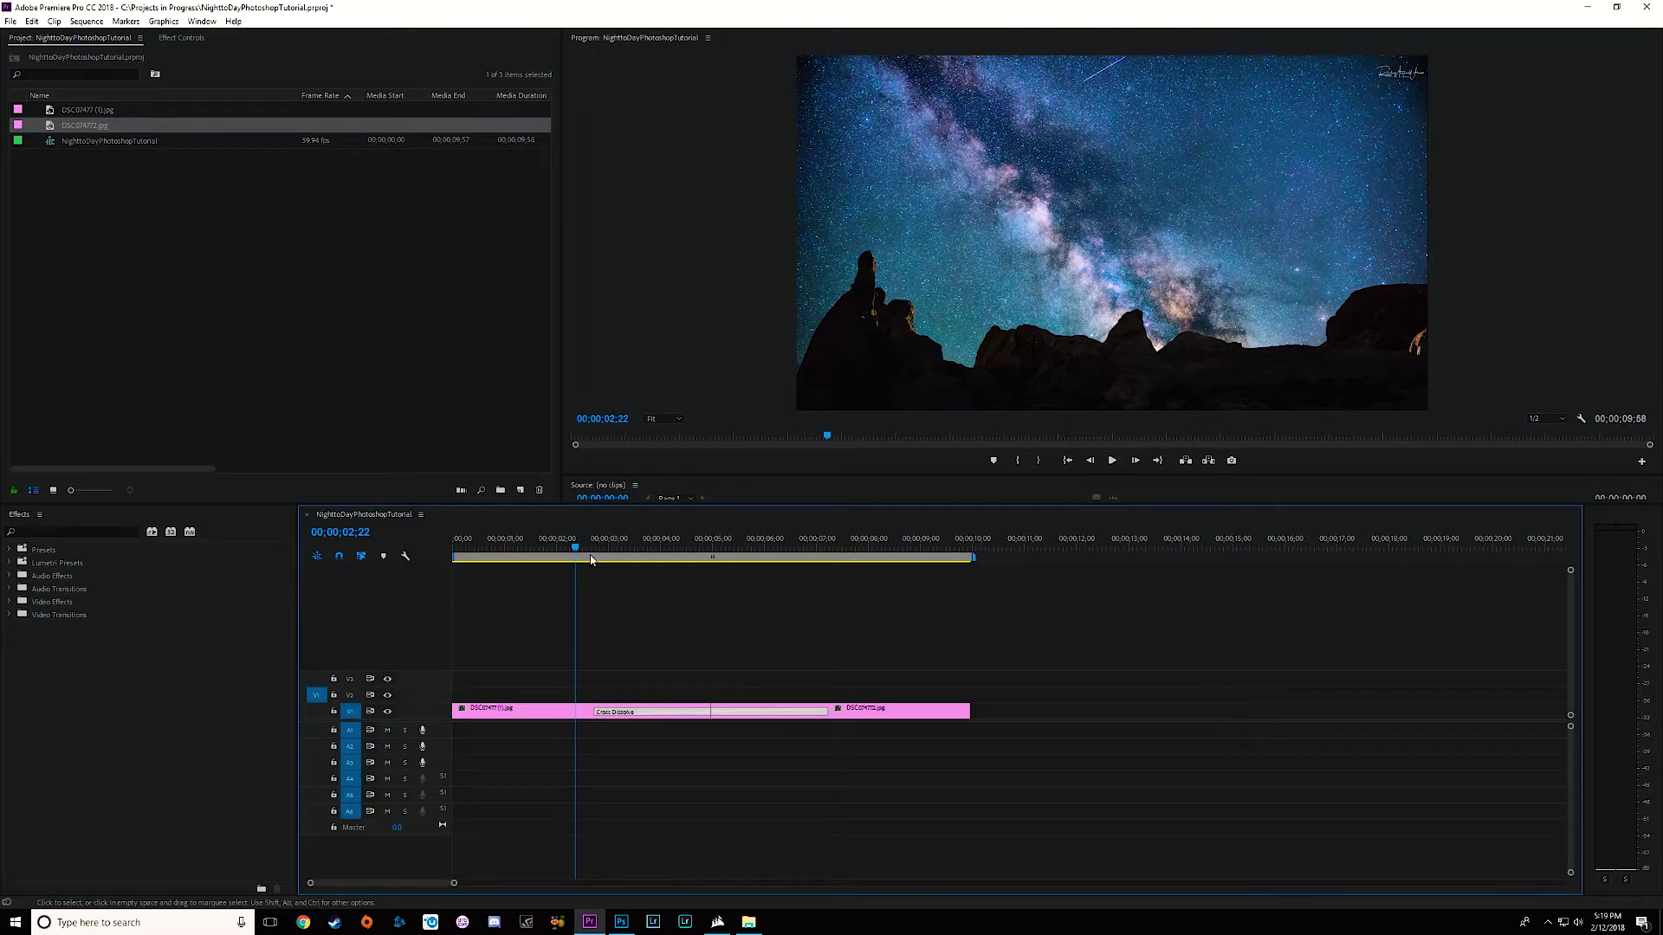
key("Home")
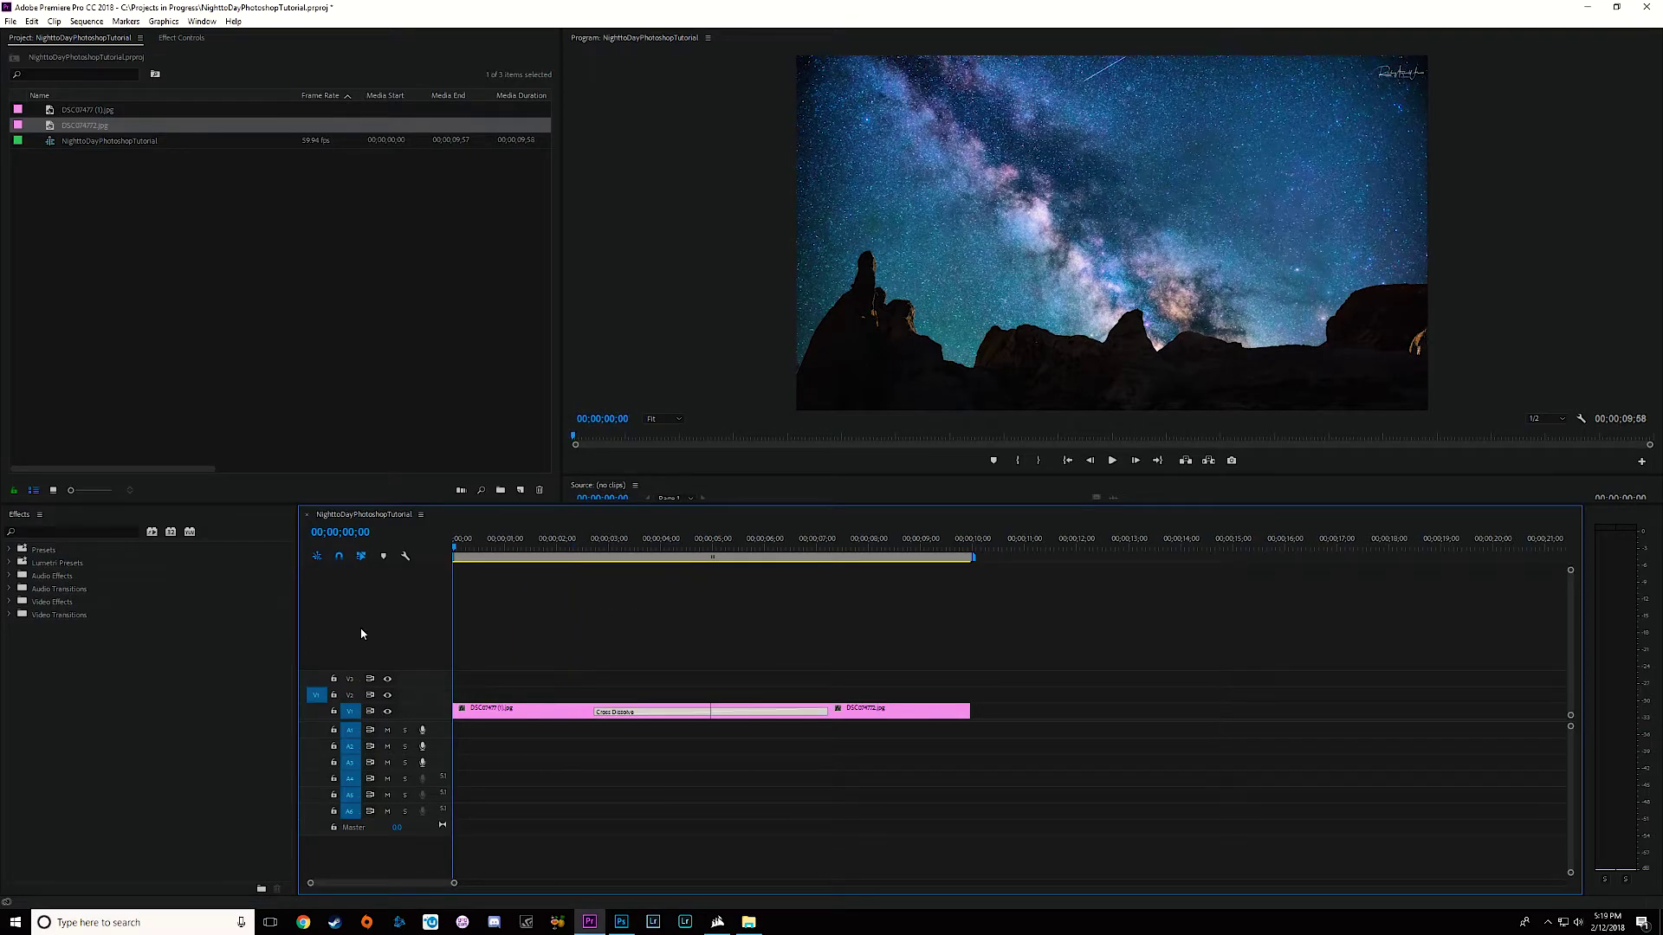
key("space")
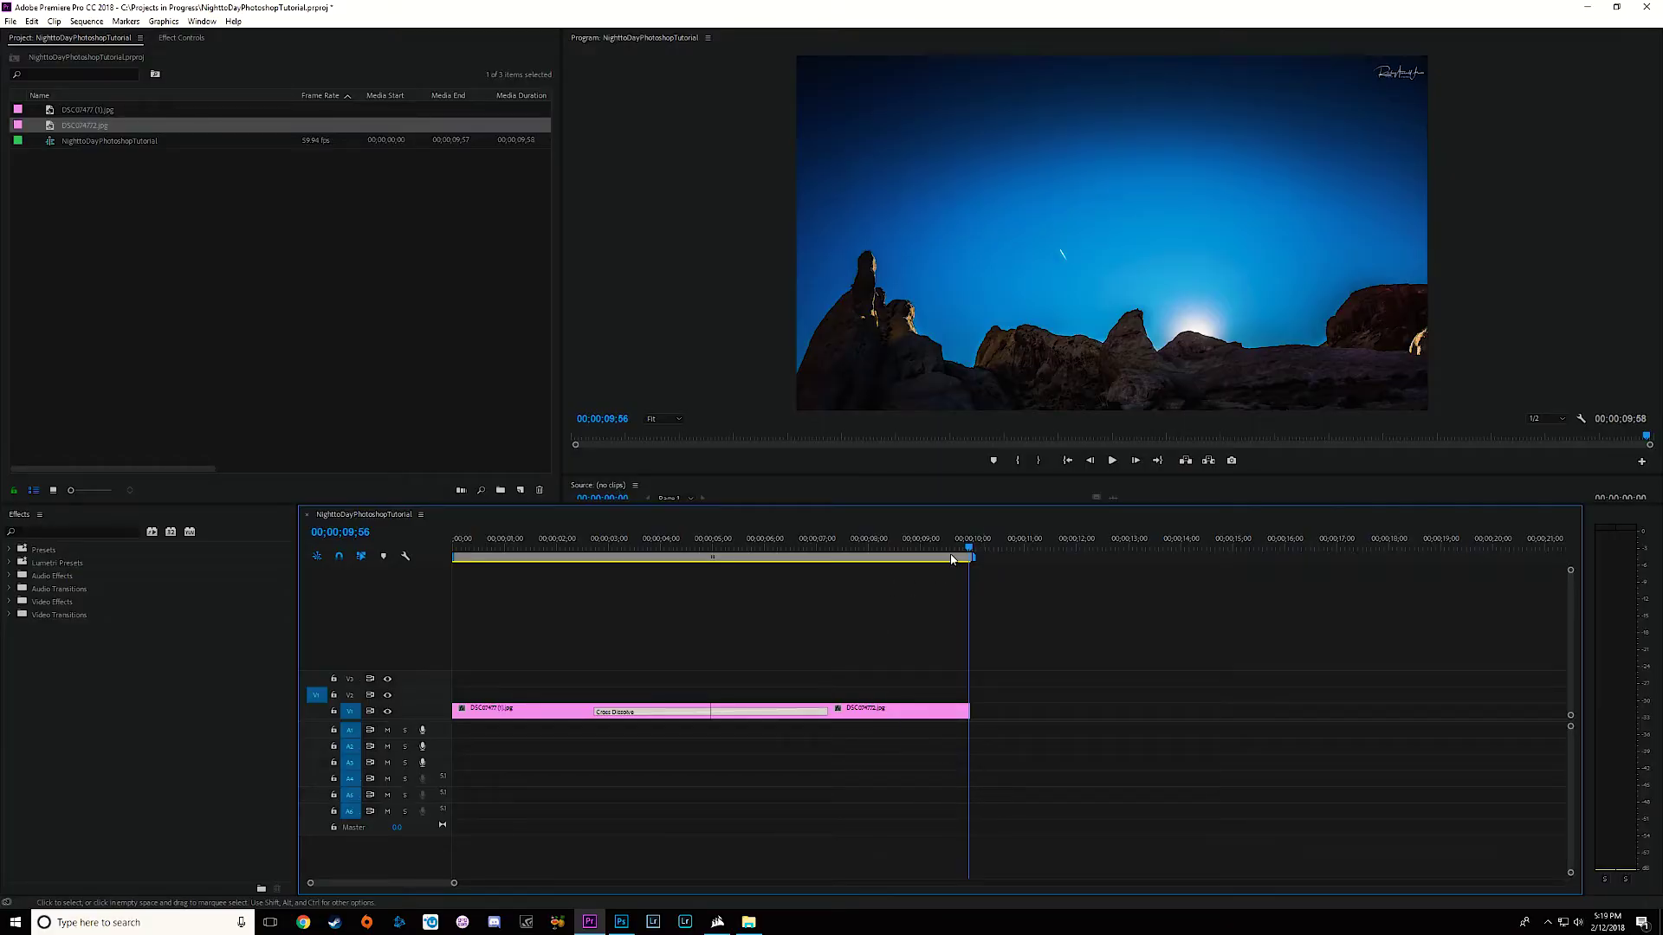
Apply the default transition at the start of the Milky Way clip and the end of the twilight clip, and preview them
left_click_drag(951, 549, 911, 551)
right_click(456, 711)
left_click(519, 792)
left_click(919, 551)
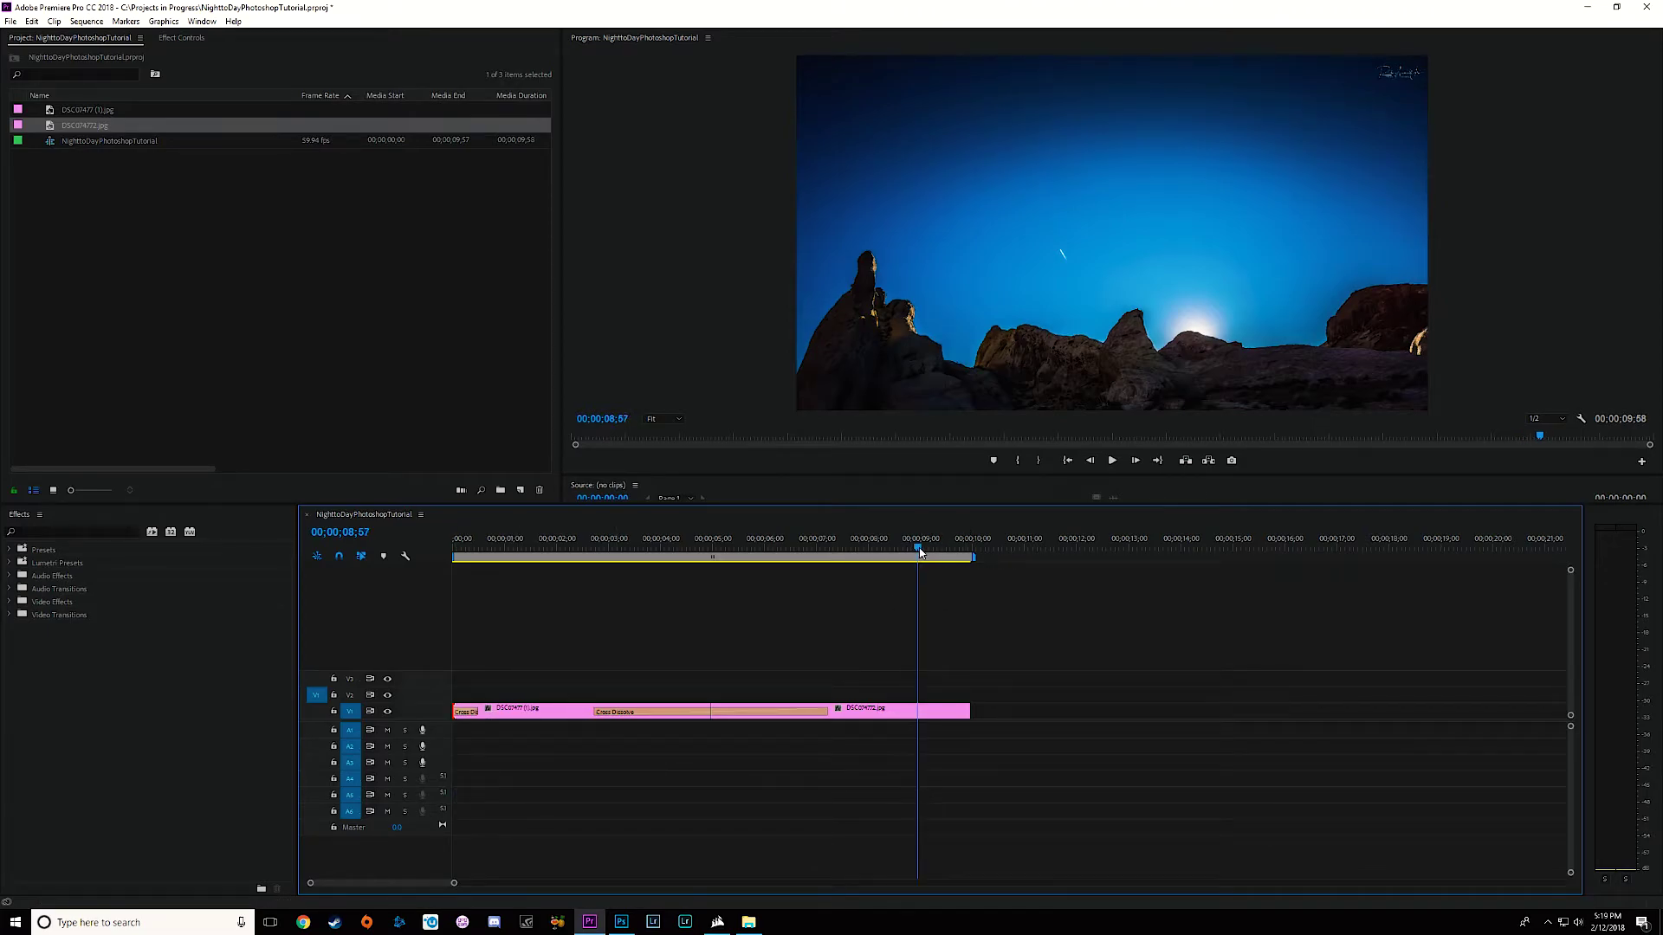
left_click_drag(920, 550, 939, 551)
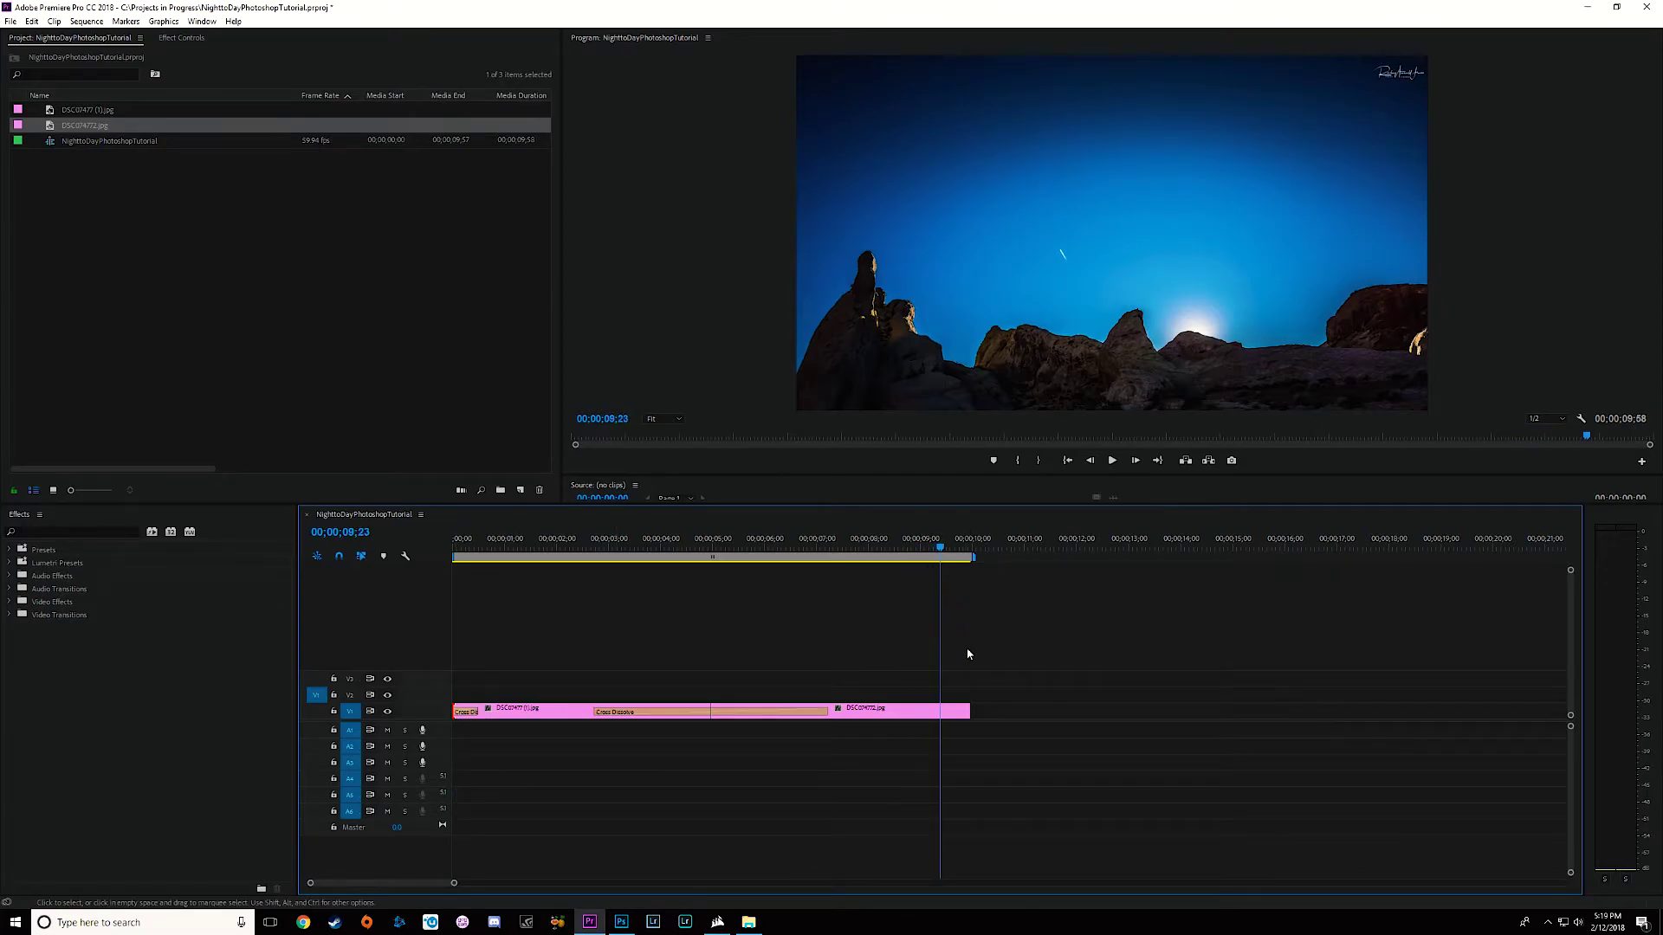
right_click(970, 711)
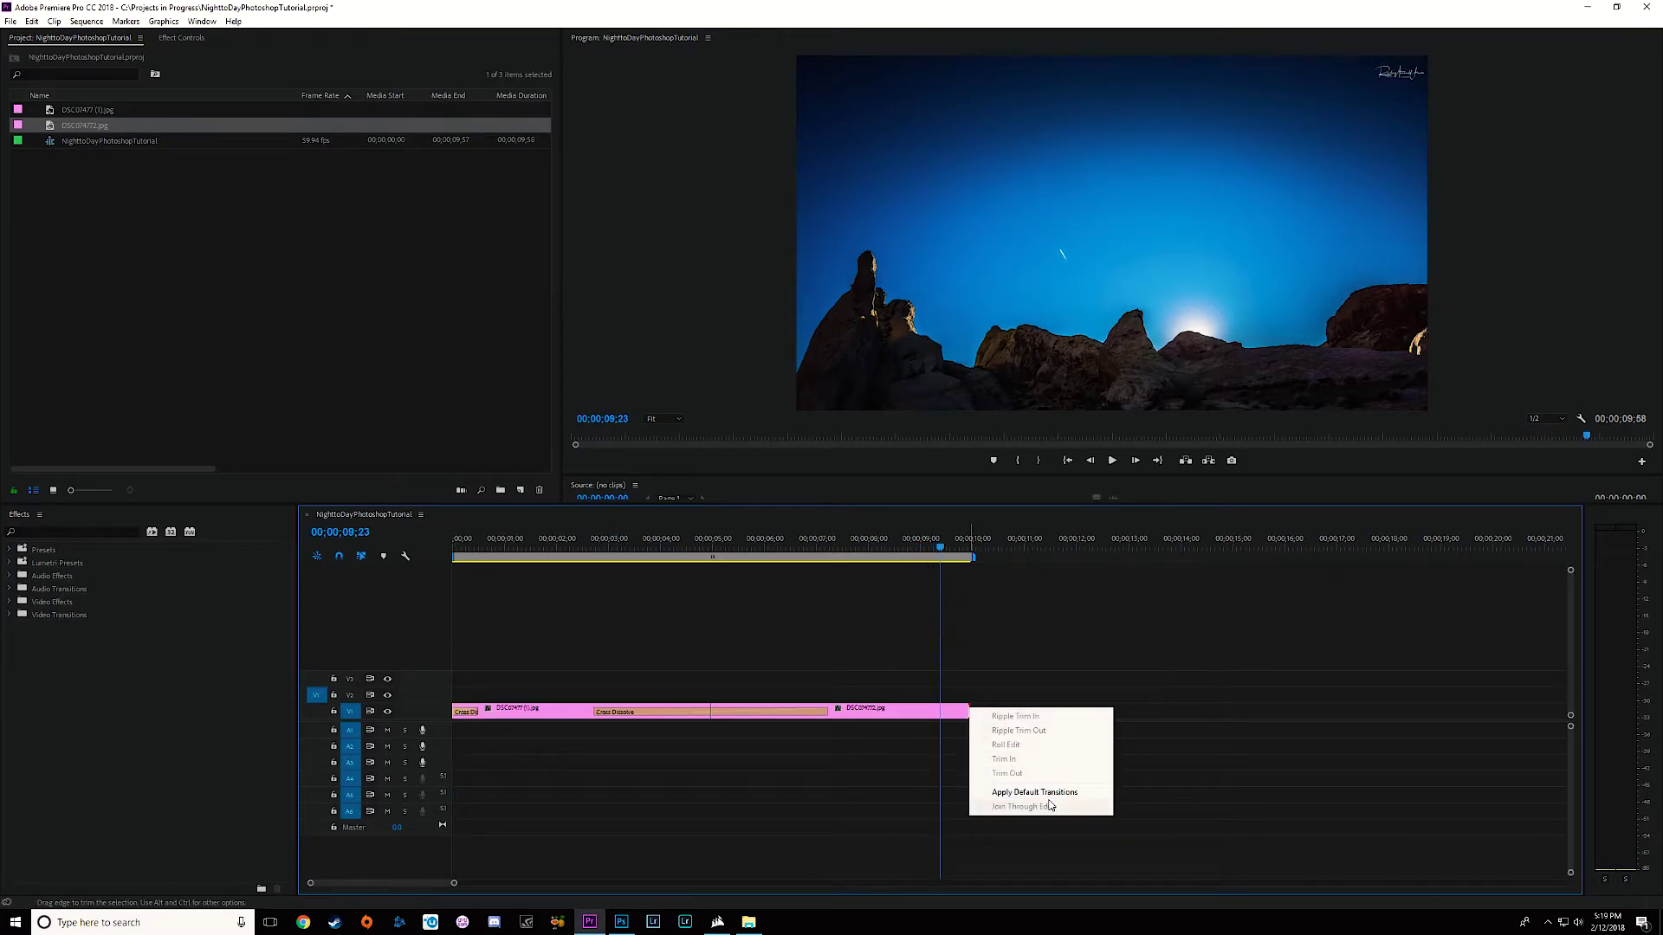
left_click(1034, 792)
left_click_drag(939, 551, 430, 641)
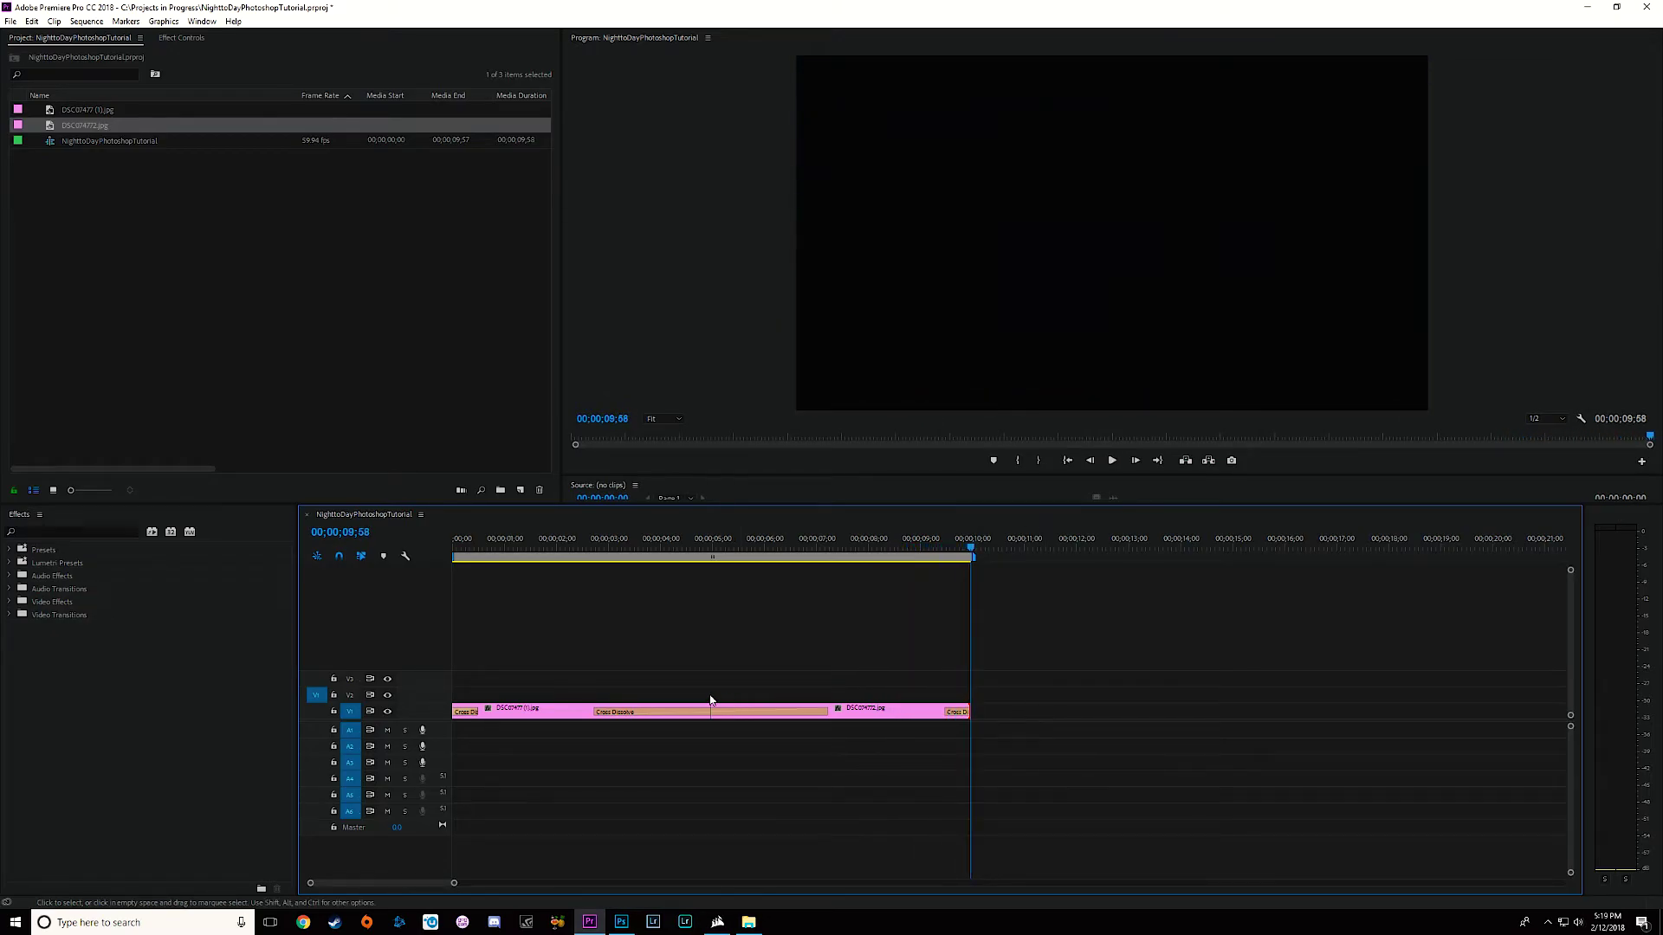
Clear the Cross Dissolves at the start of the first clip and the end of the second clip
right_click(470, 713)
left_click(498, 732)
right_click(944, 712)
right_click(953, 713)
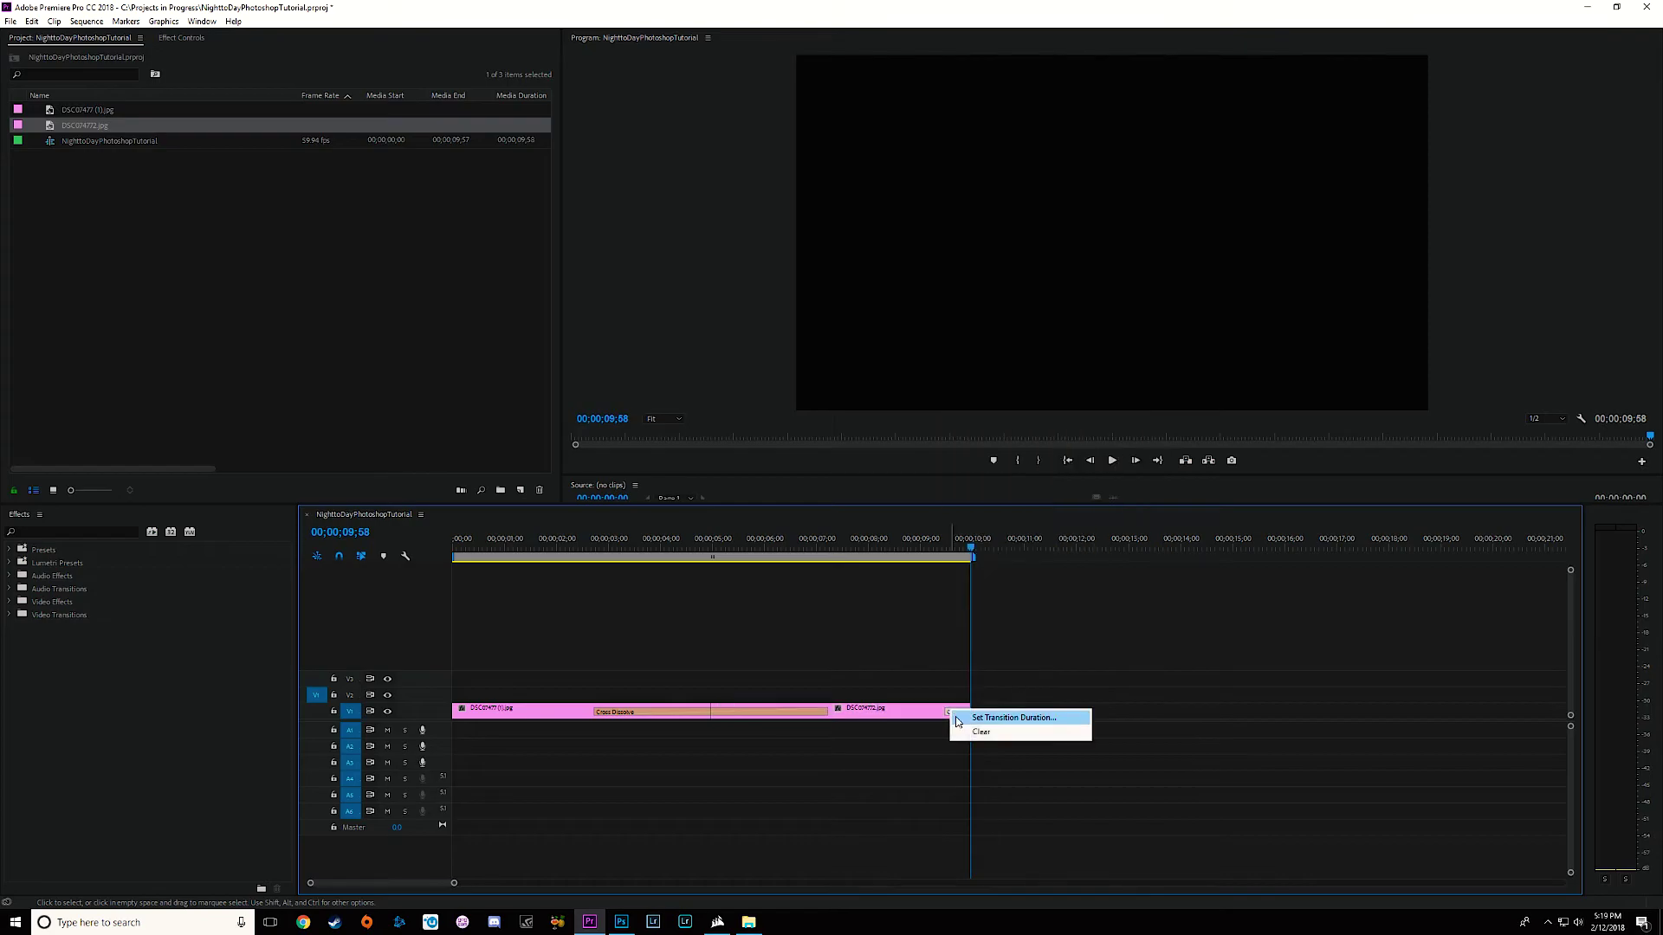
left_click(981, 732)
Play and scrub back and forth across the central Cross Dissolve to examine the fade between the two skies
key("space")
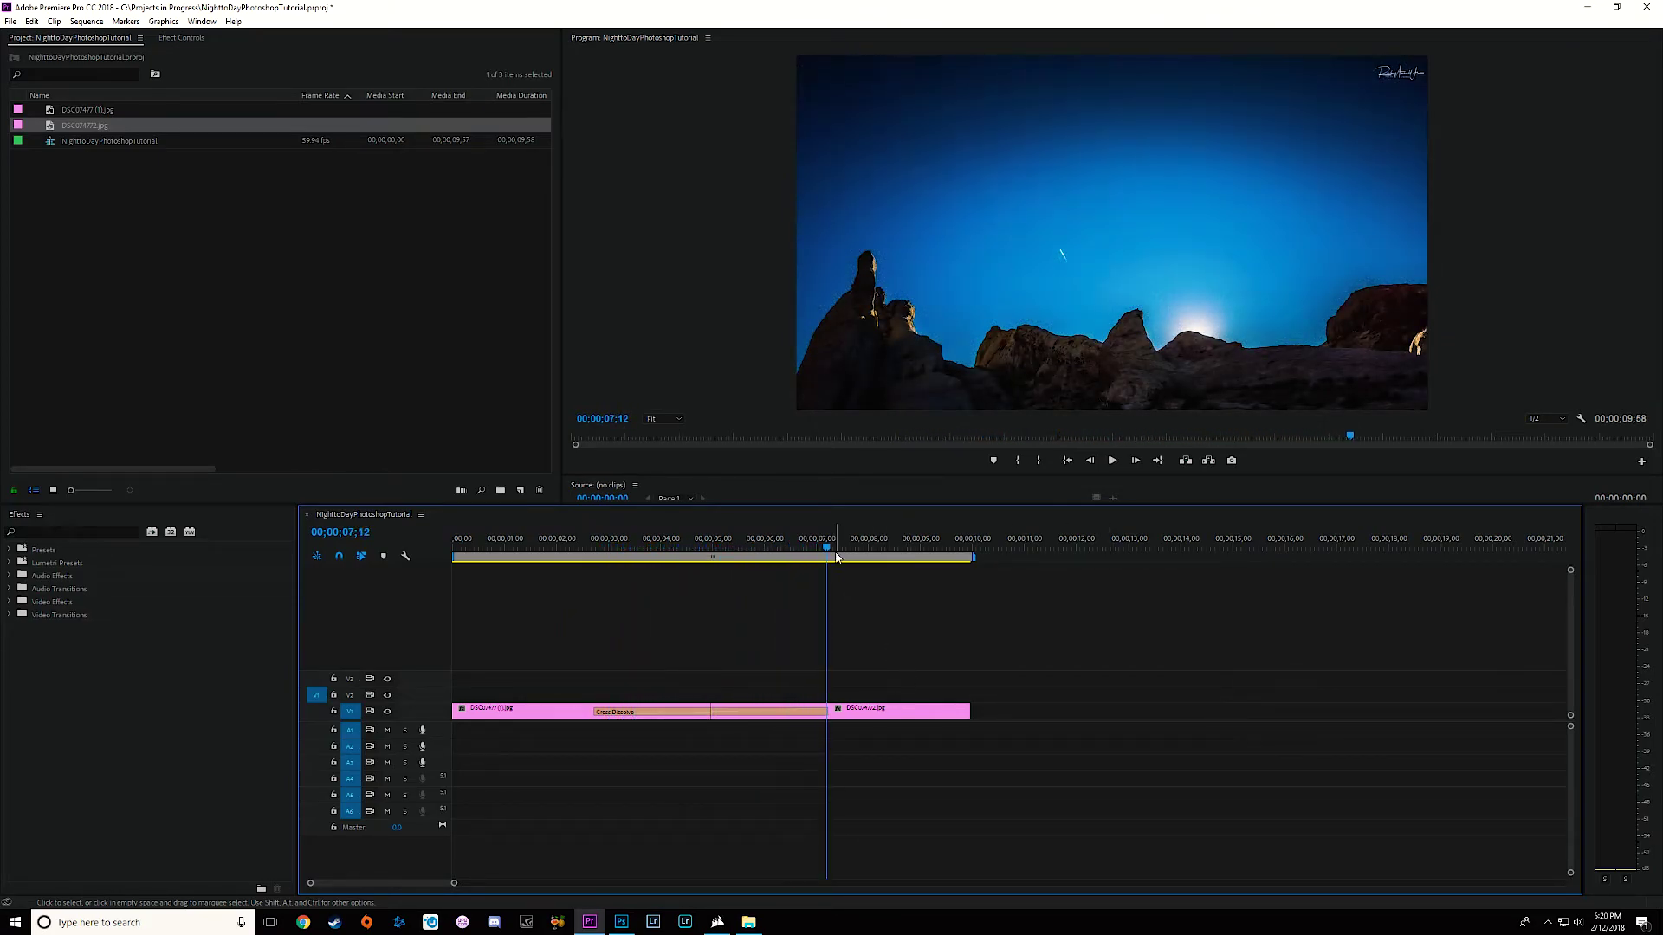
left_click_drag(837, 557, 545, 638)
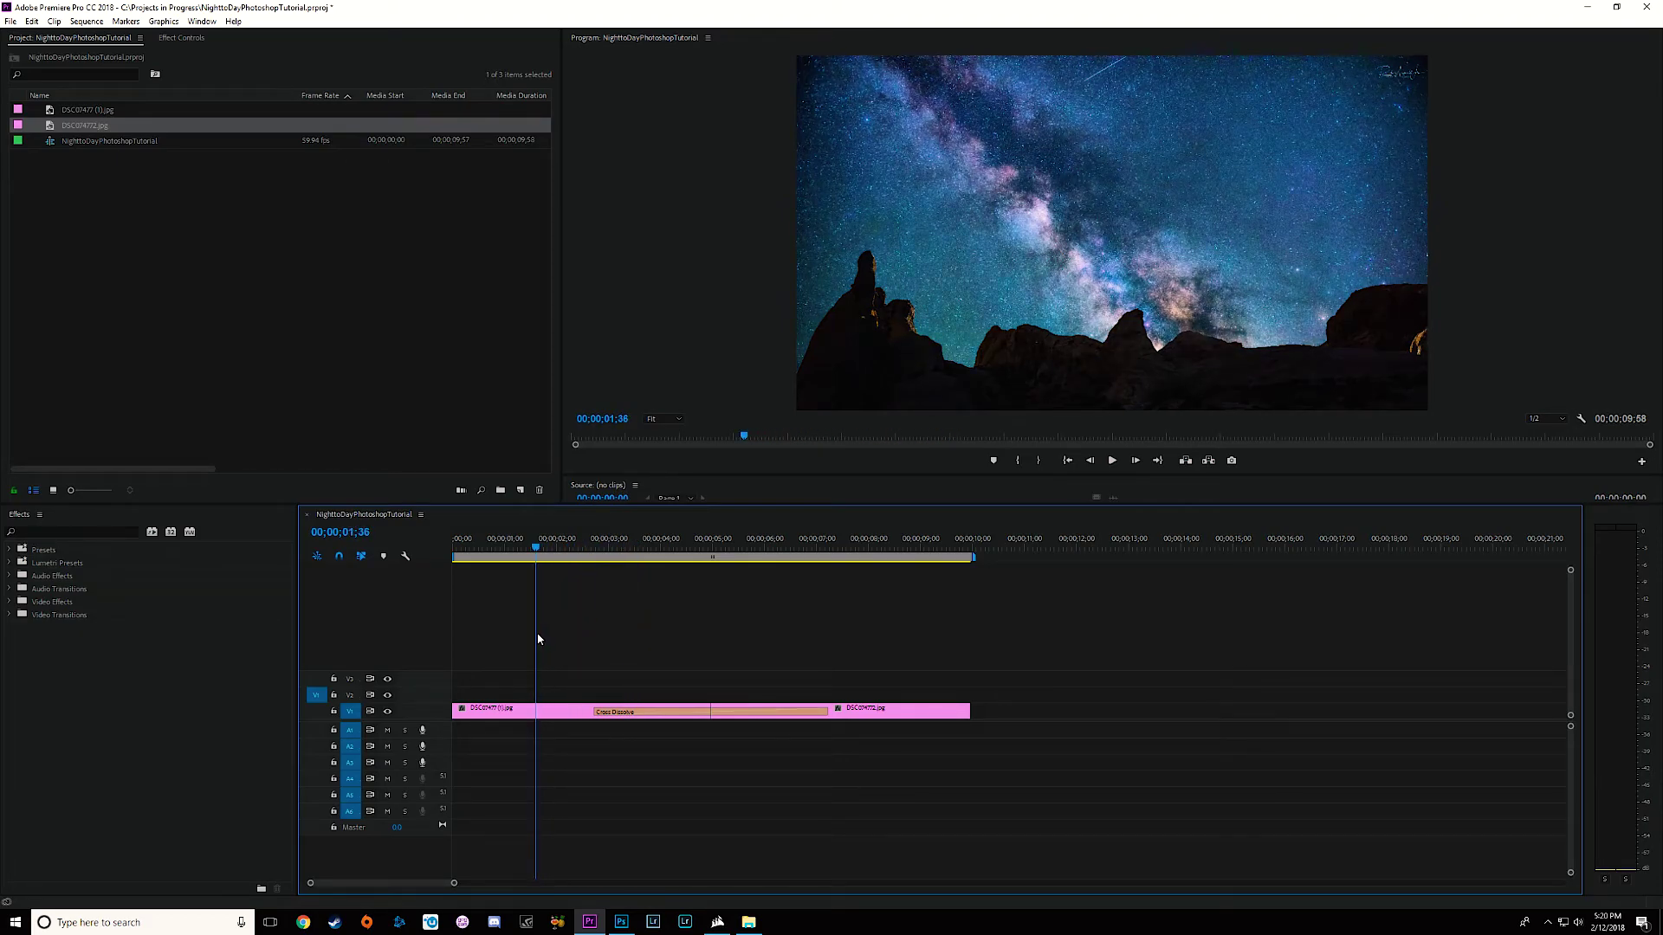
left_click_drag(539, 639, 833, 641)
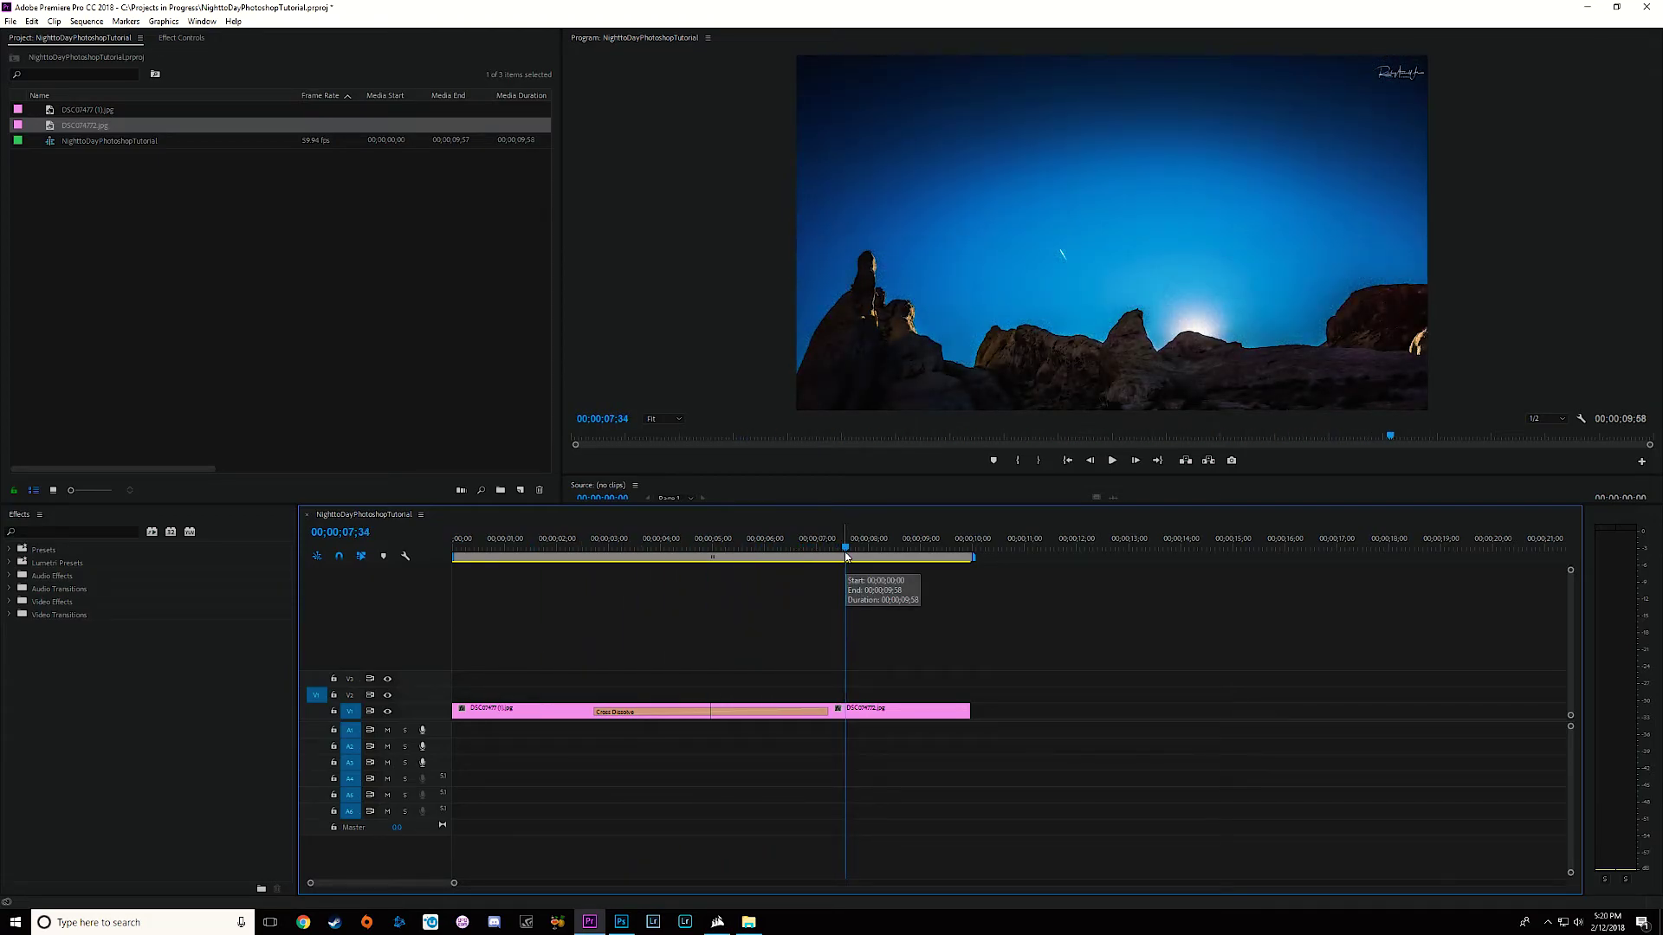
left_click_drag(839, 550, 646, 597)
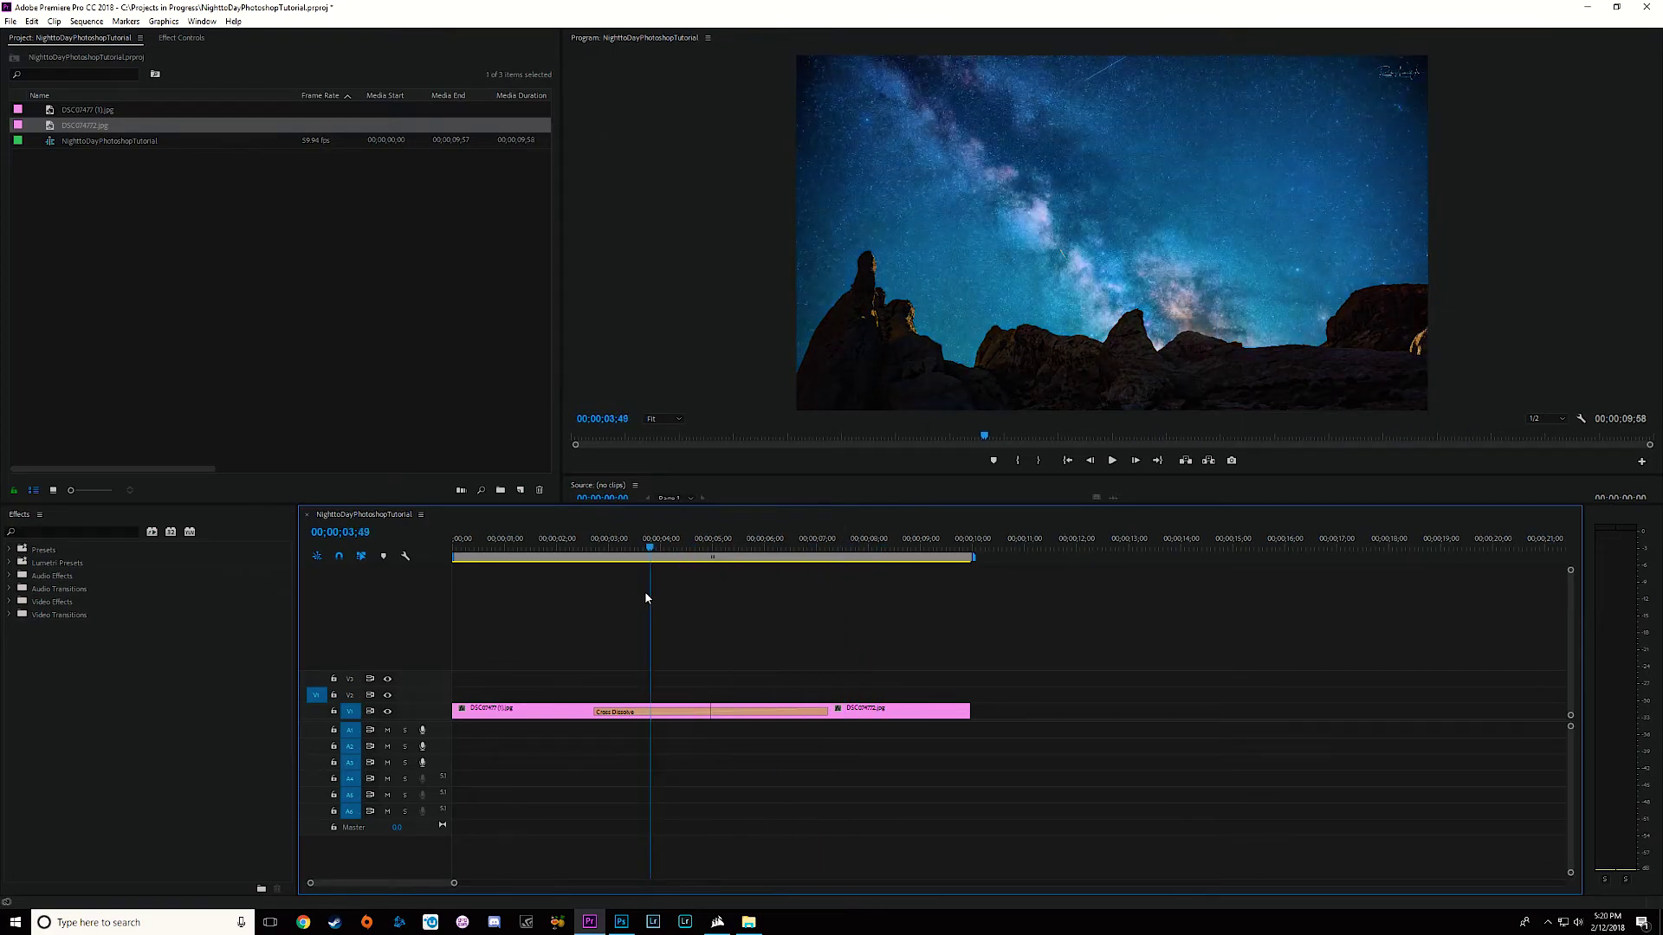